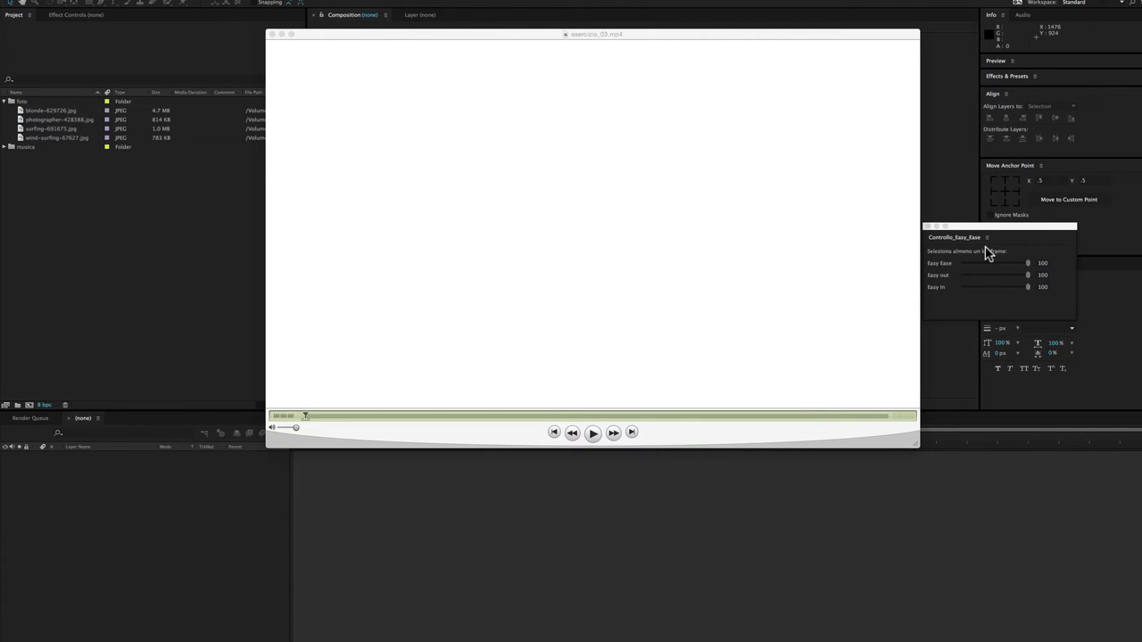
- Leave the reference movie and bring up the Motion Graphics Tutorials YouTube page in Chrome
key(super+Tab)
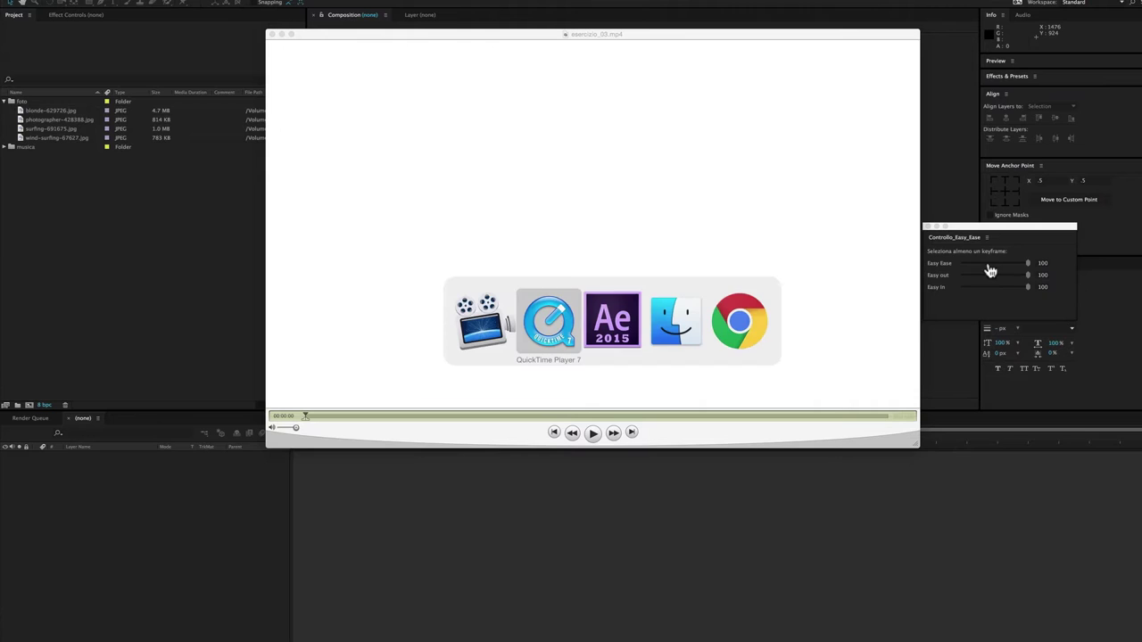
click(739, 330)
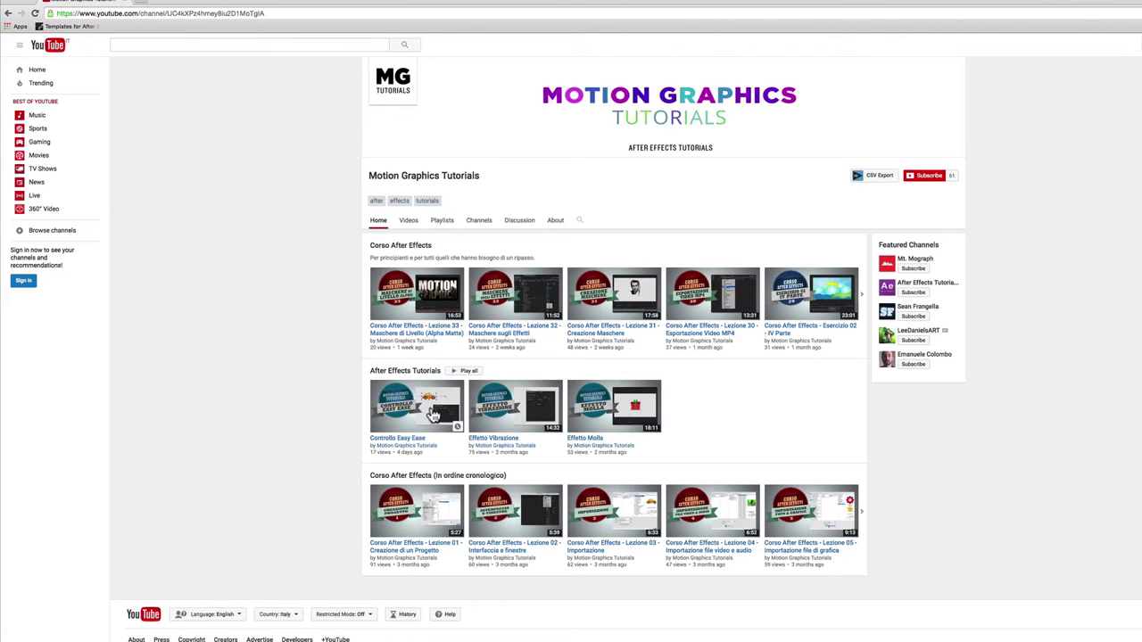
key(super+Tab)
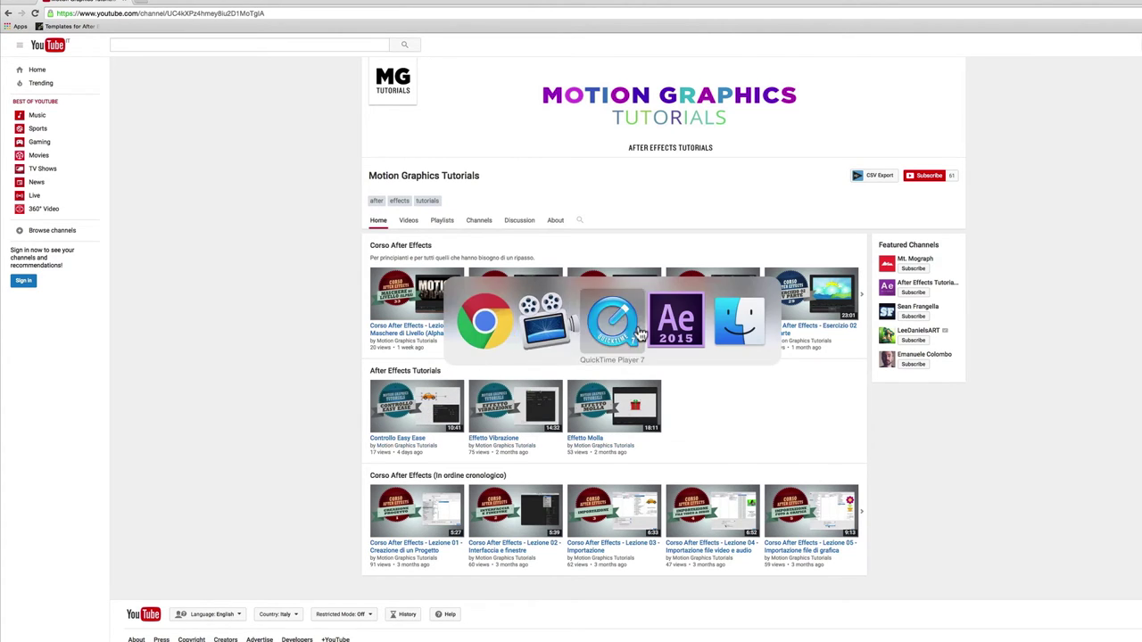
- Watch the esercizio_03.mp4 reference movie, then rewind it and replay it from the start
click(662, 335)
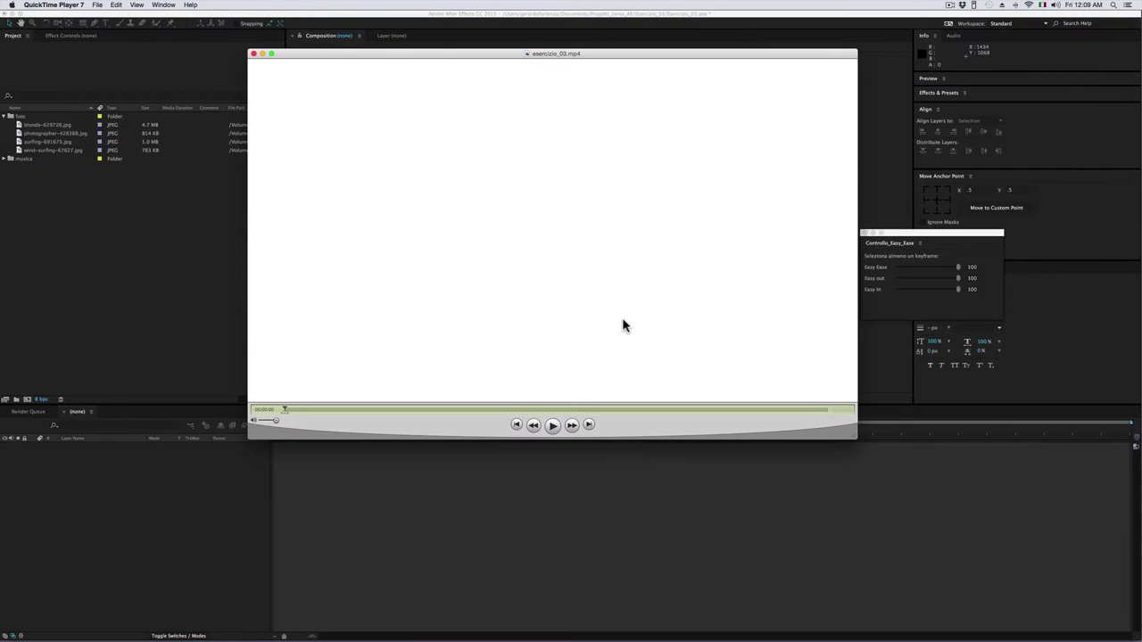
click(552, 426)
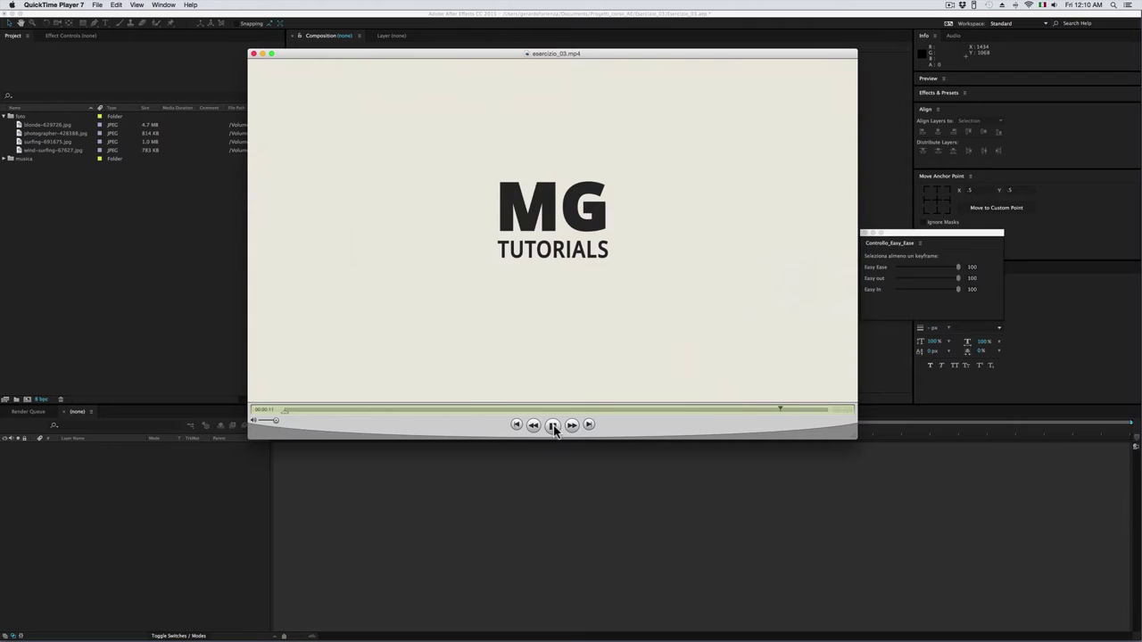
click(553, 427)
drag(822, 409, 282, 410)
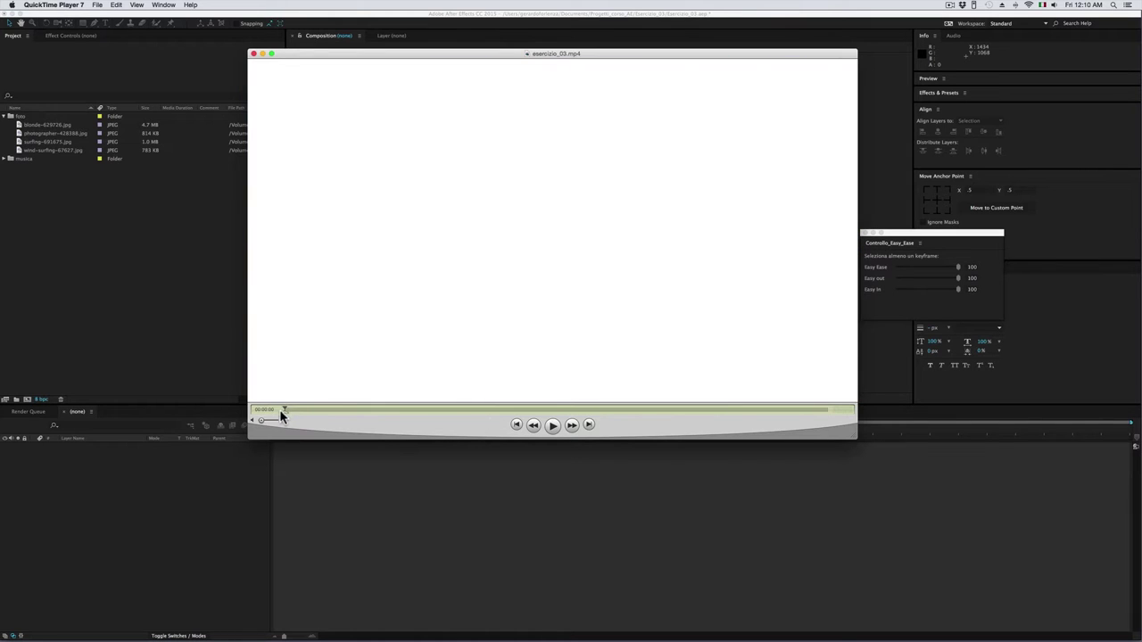
click(553, 426)
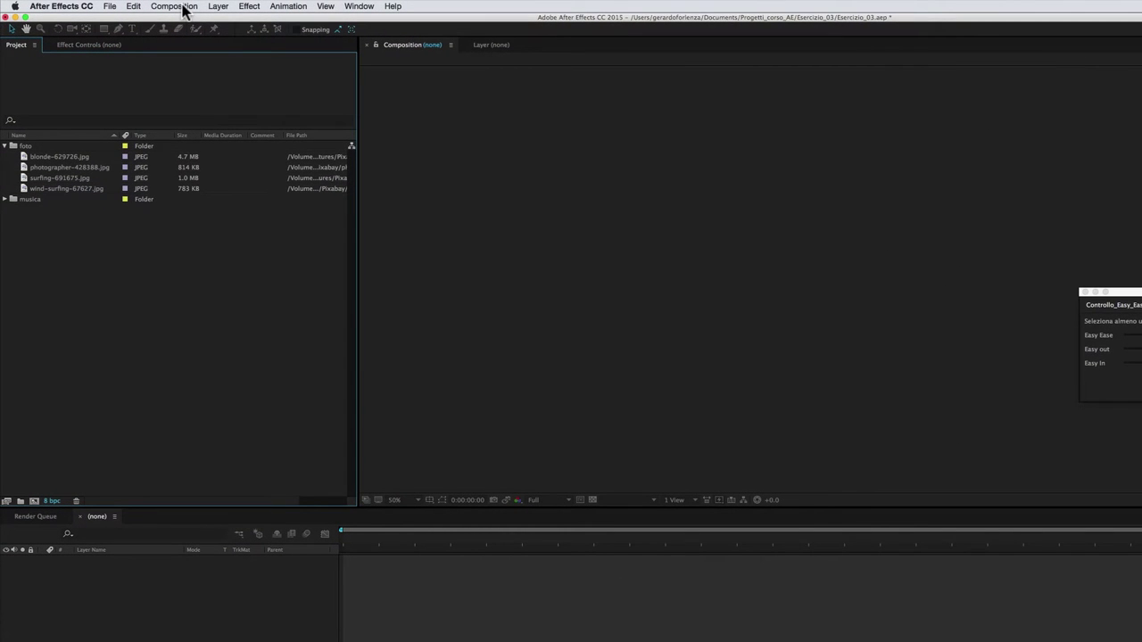
- Create composition foto_01 with the HDTV 1080 25 preset and a 0:00:05:00 duration
click(183, 9)
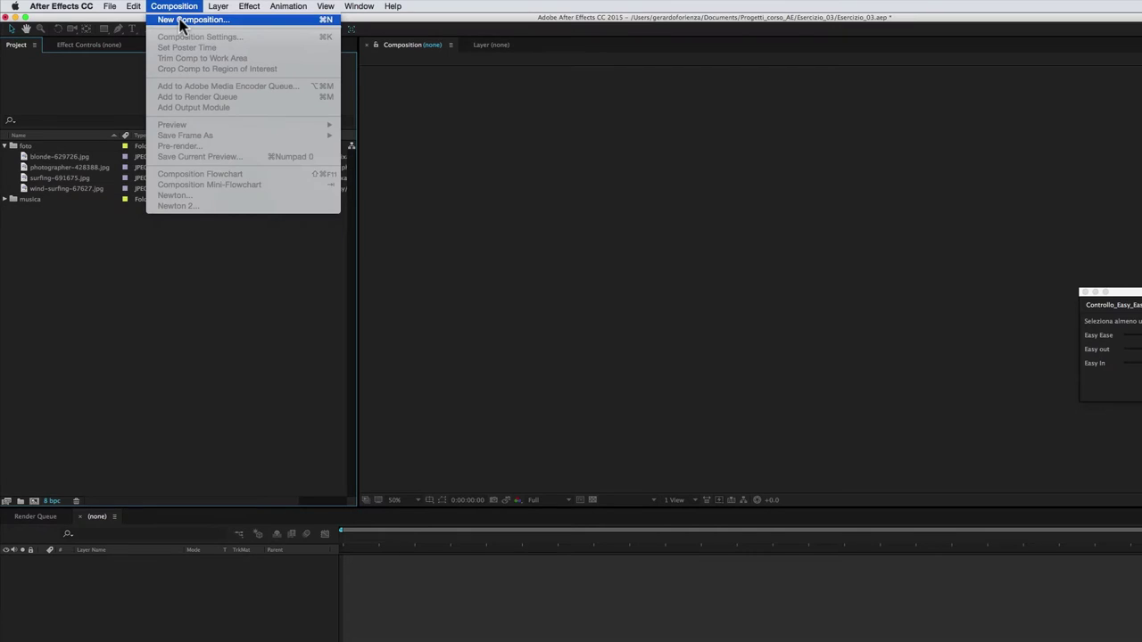
click(182, 20)
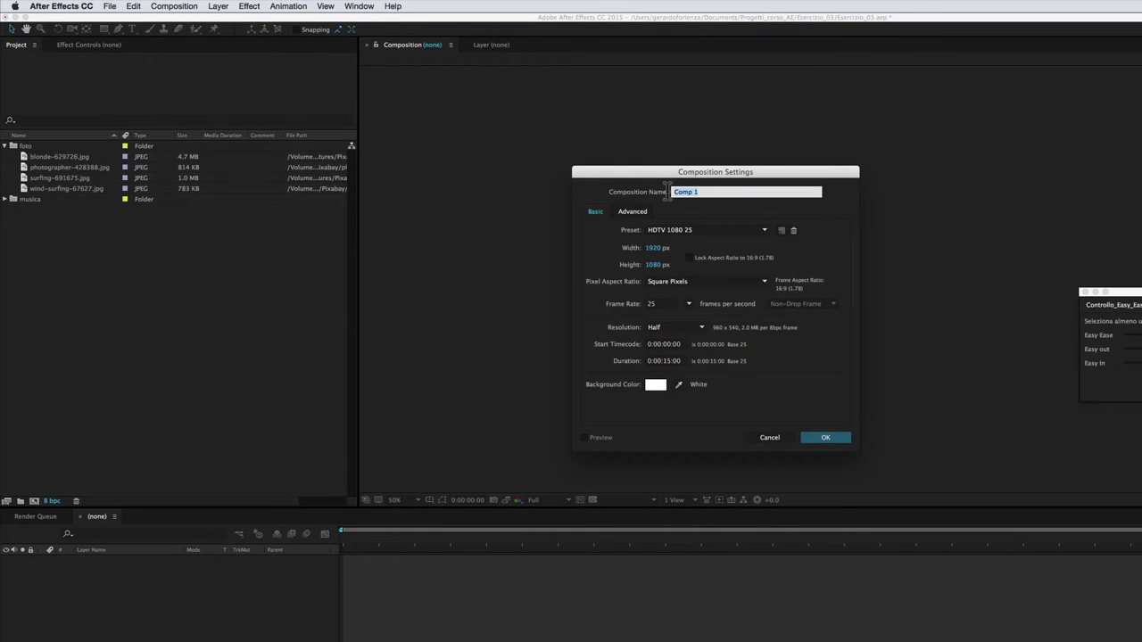
text(foto_01)
click(693, 230)
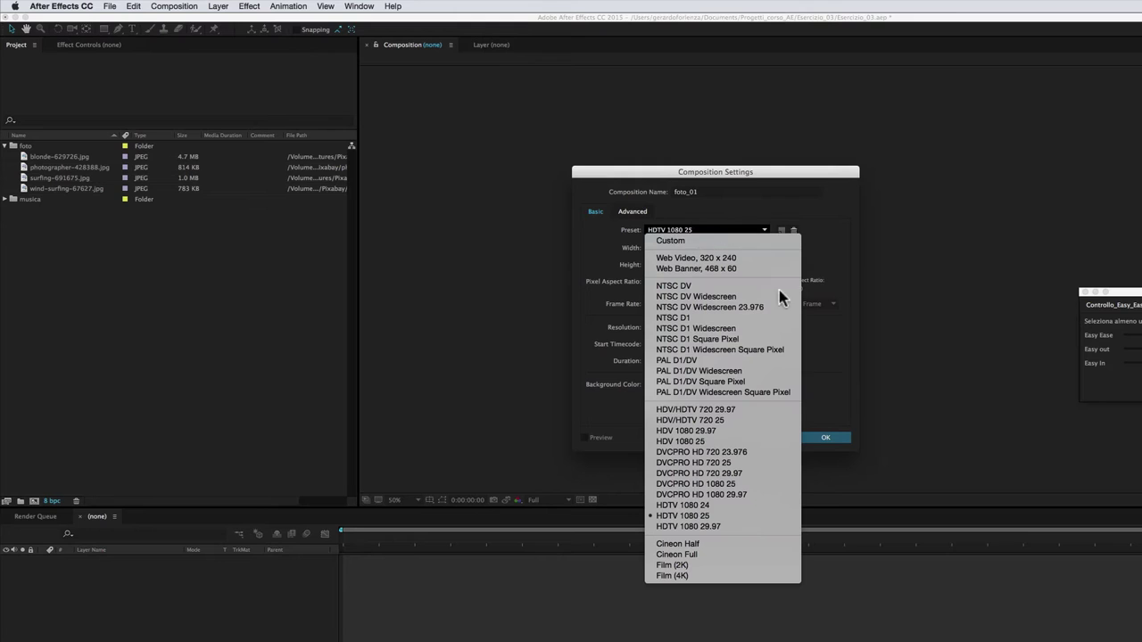
click(711, 516)
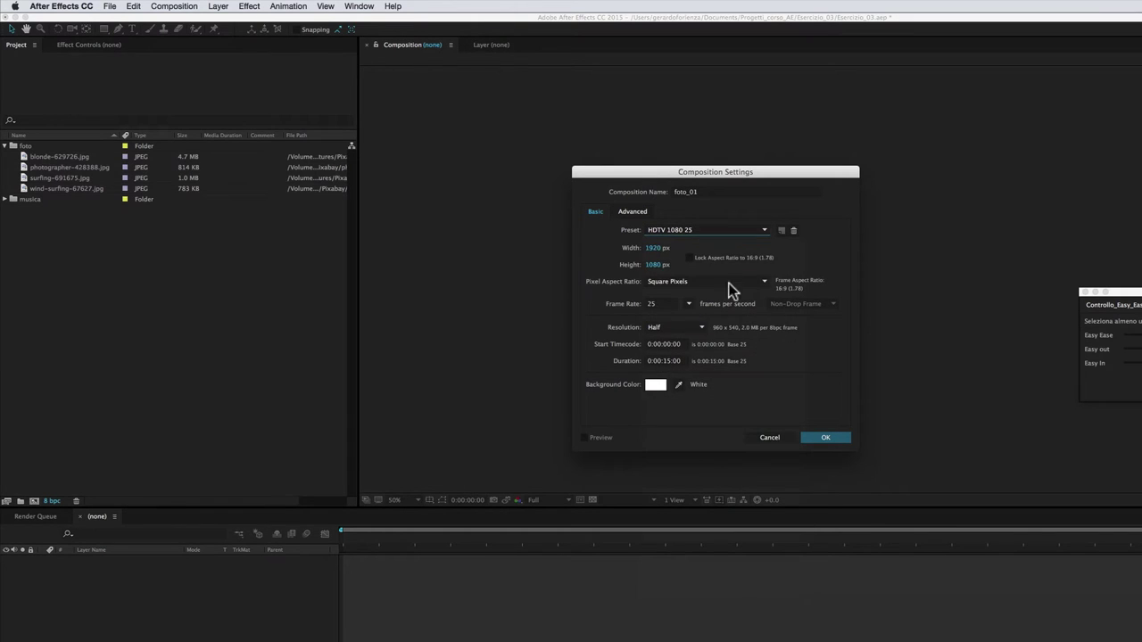
click(665, 361)
key(BackSpace)
key(BackSpace)
text(0)
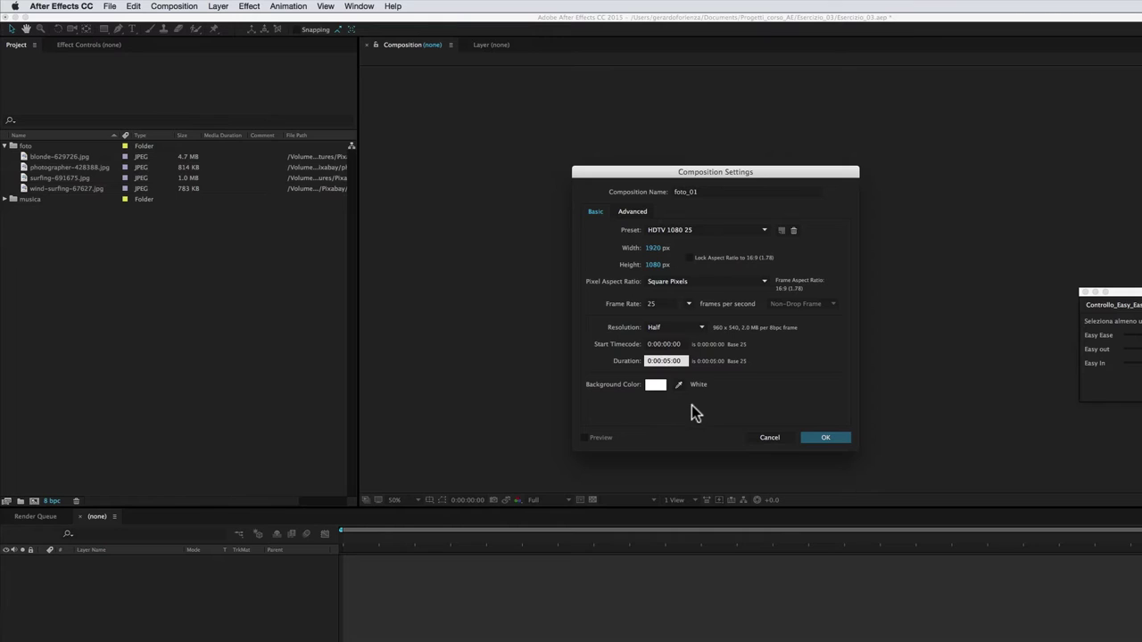
click(827, 437)
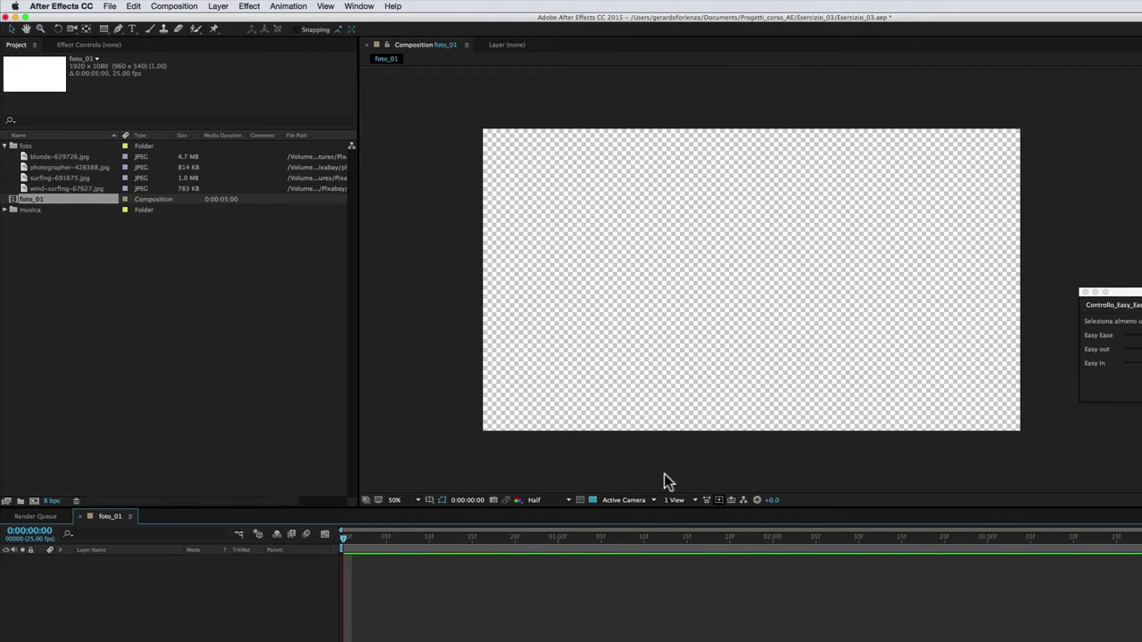
- Add blonde-629726.jpg to foto_01 and shrink it to 27% scale
click(70, 159)
drag(27, 160, 753, 275)
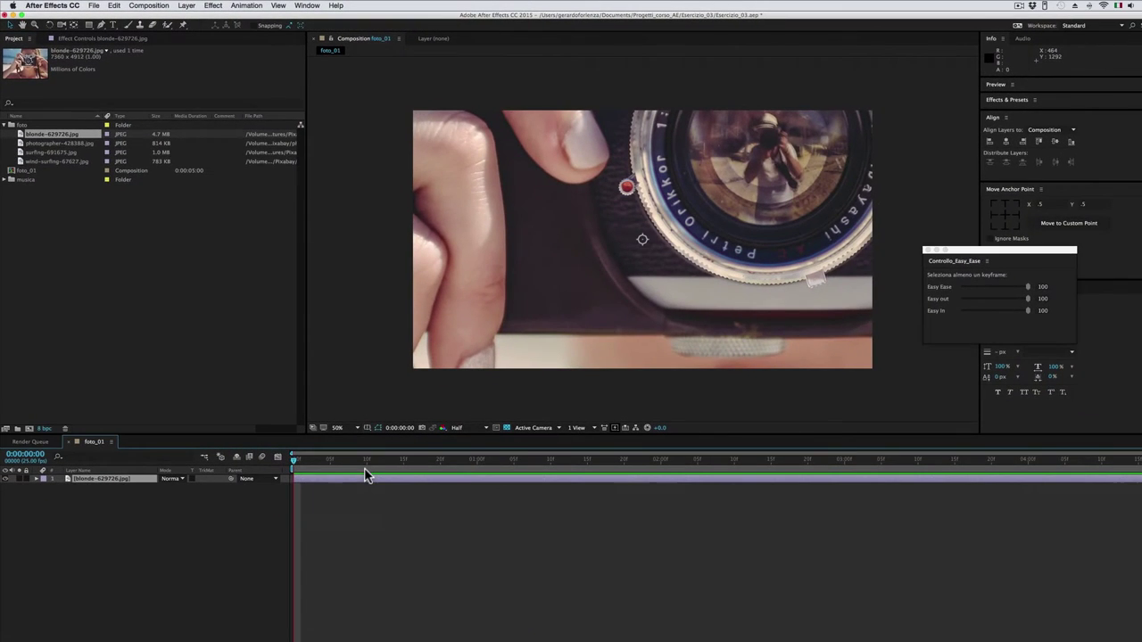
key(s)
drag(198, 495, 175, 489)
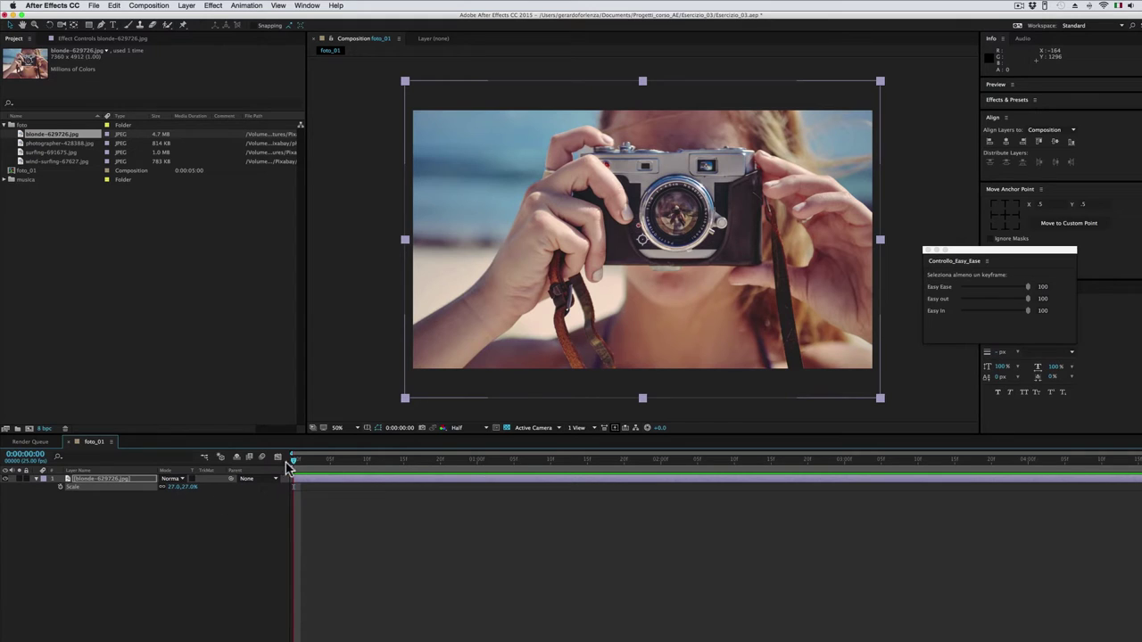
- Keyframe the photo's Scale from 27% at the start to 33% at the end, then preview
drag(295, 461, 294, 462)
click(61, 488)
mouse_move(294, 459)
mouse_down()
mouse_move(565, 431)
mouse_move(1124, 432)
mouse_up()
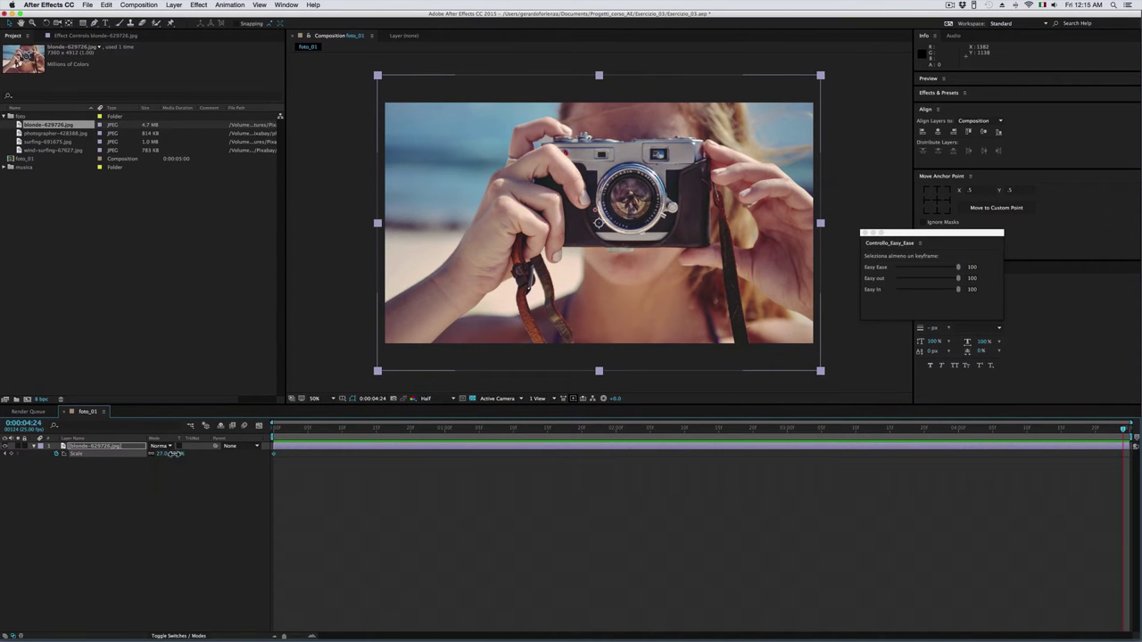
drag(172, 453, 178, 454)
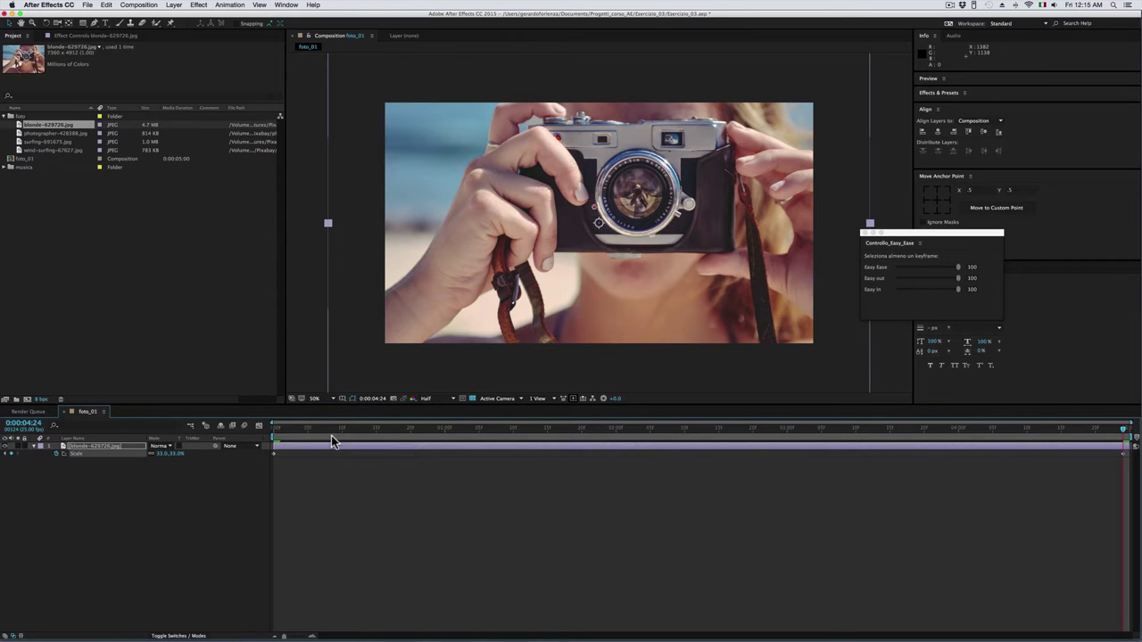
key(space)
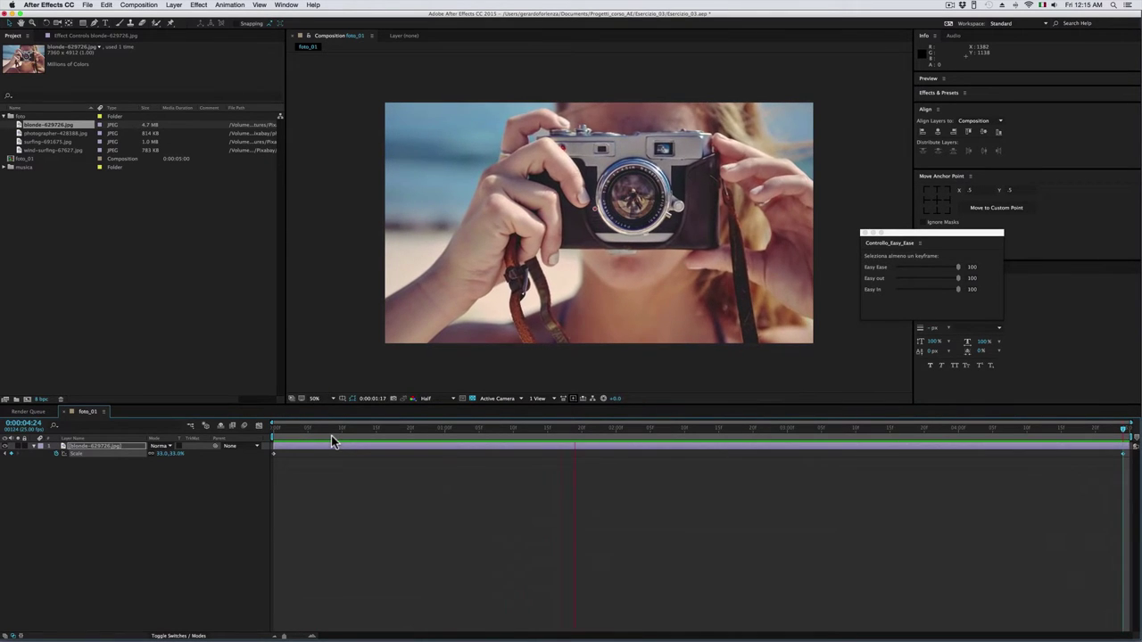
click(396, 431)
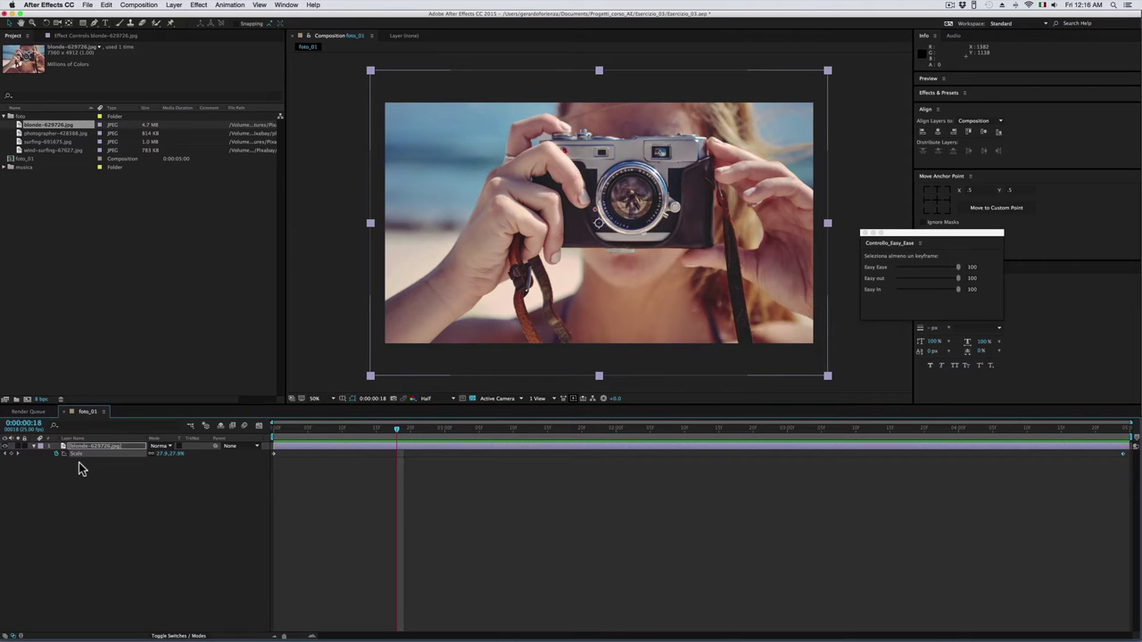
- Create a new composition named foto_02
click(140, 5)
click(143, 16)
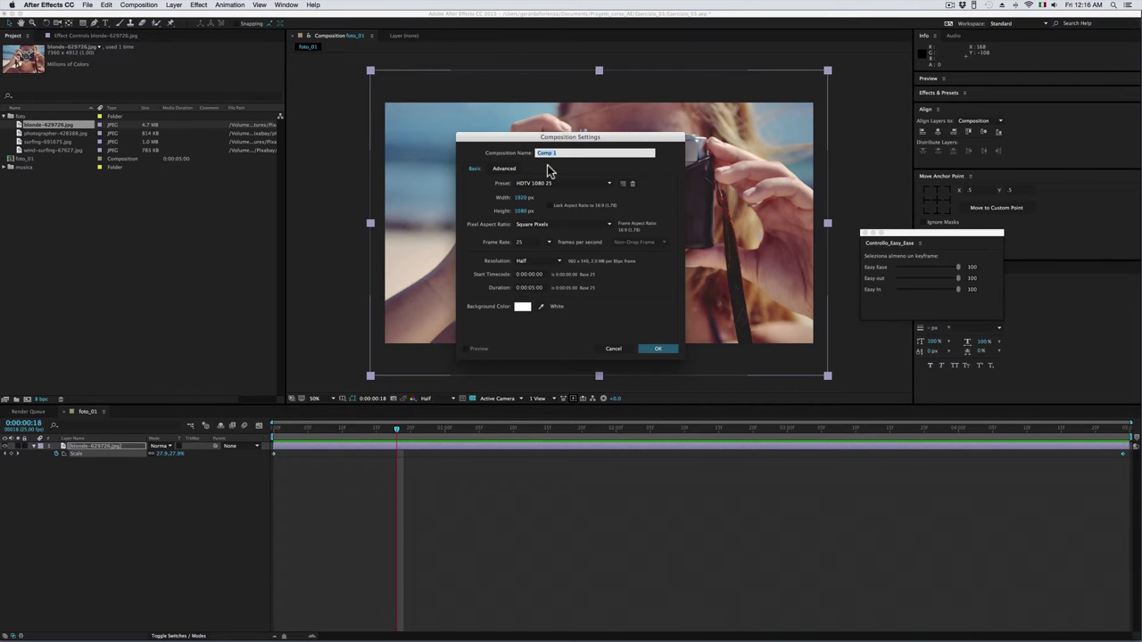
text(foto_02)
click(657, 349)
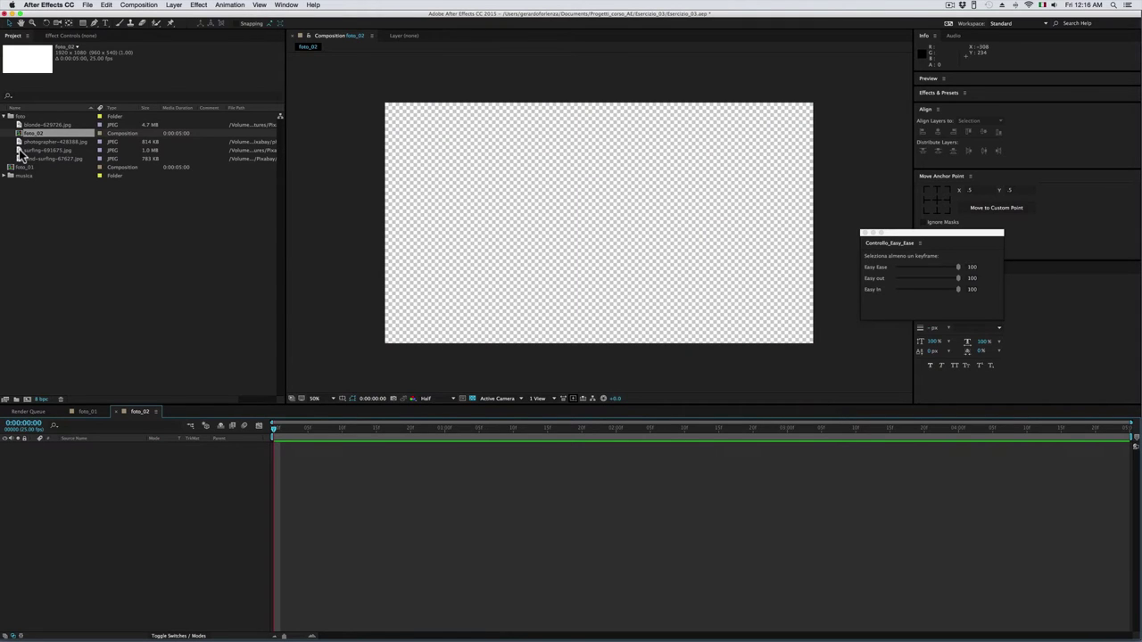
- Add wind-surfing-67627.jpg to foto_02 at 74% scale, nudged slightly upward
drag(19, 159, 598, 221)
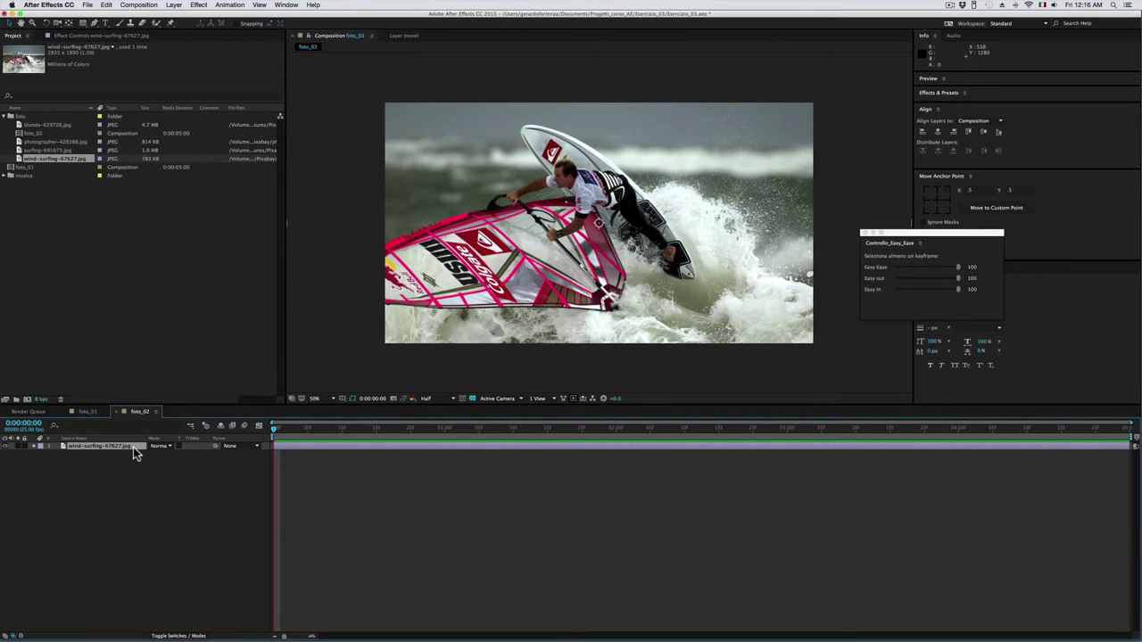
key(s)
drag(182, 458, 245, 425)
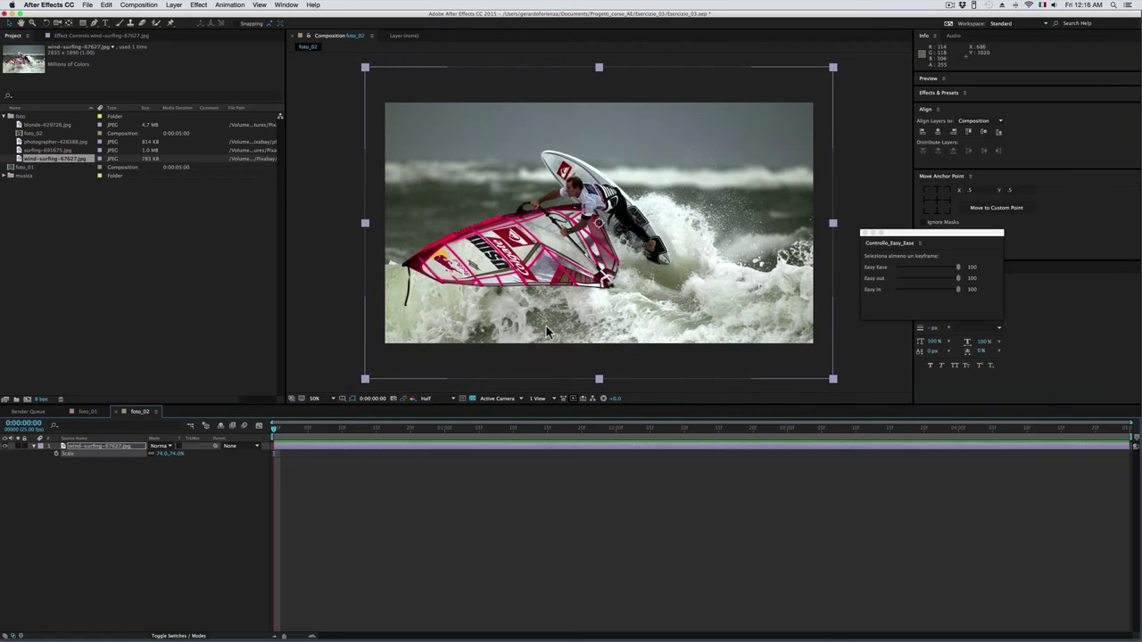
drag(555, 323, 556, 306)
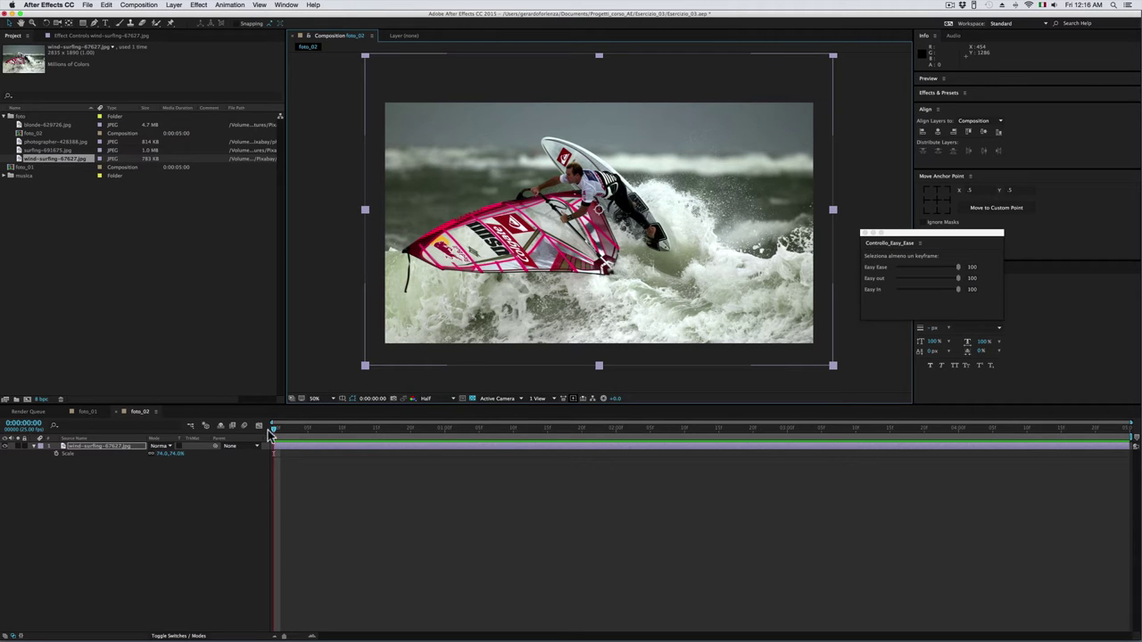
- Keyframe Scale from 74% at the start to 85% at the end, then preview
click(57, 455)
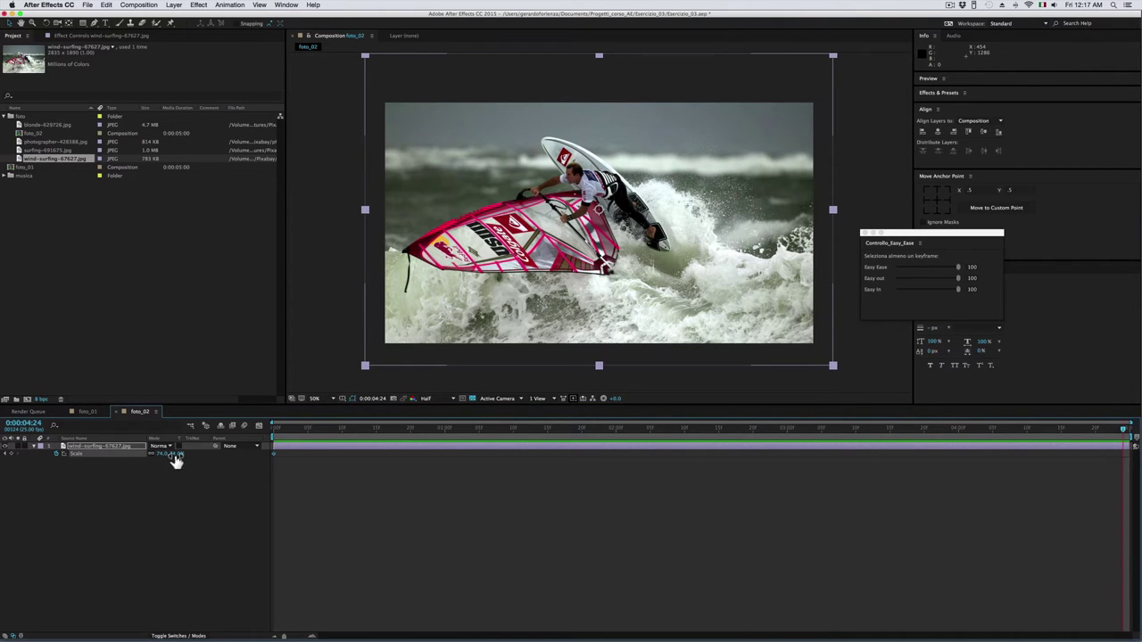
drag(171, 453, 334, 427)
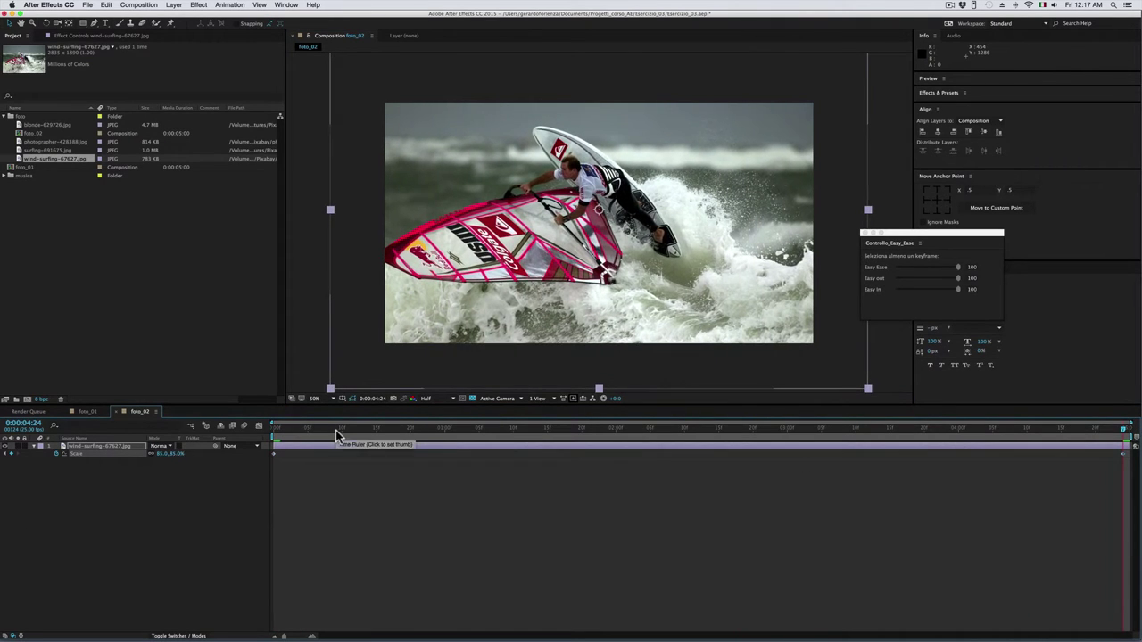
key(space)
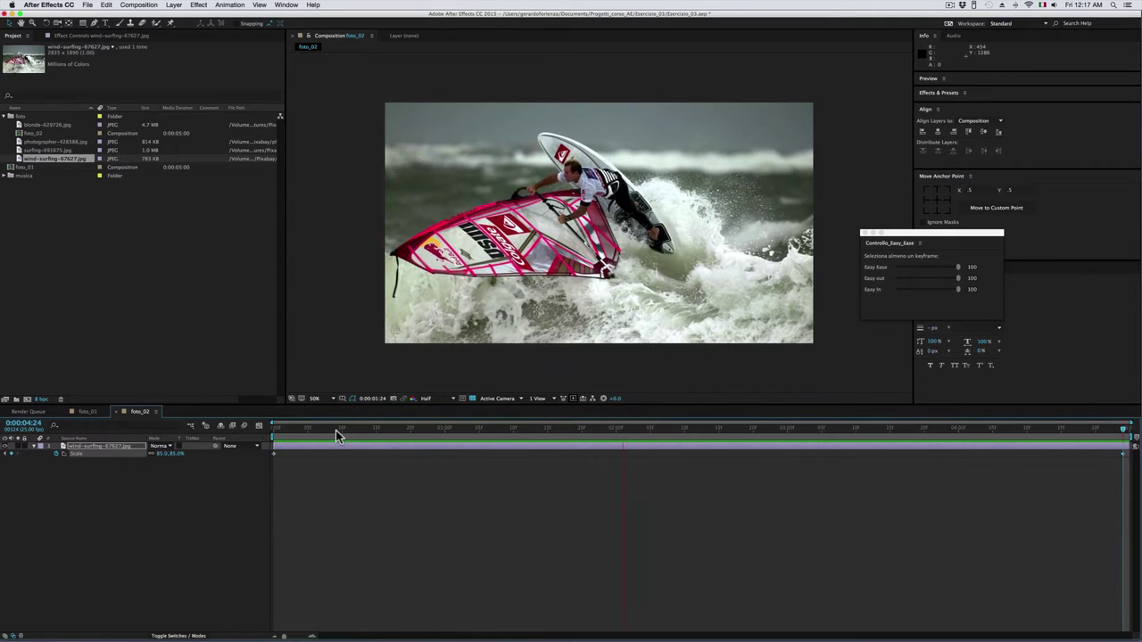
click(790, 433)
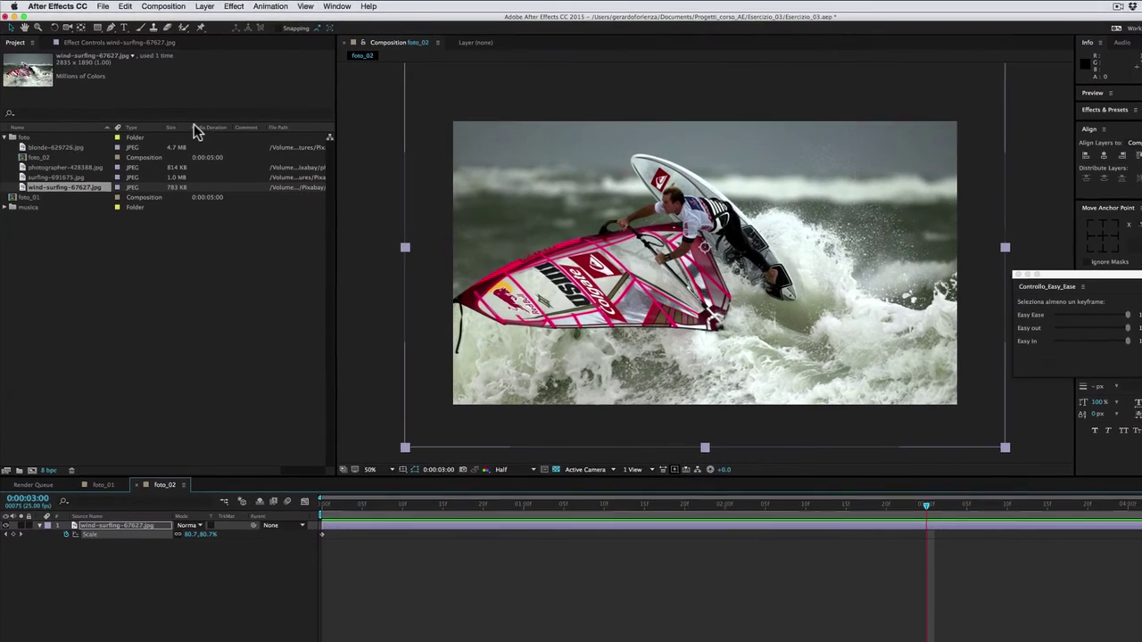
- Duplicate foto_02 as foto_03, open it, and select its wind-surfing layer
click(24, 161)
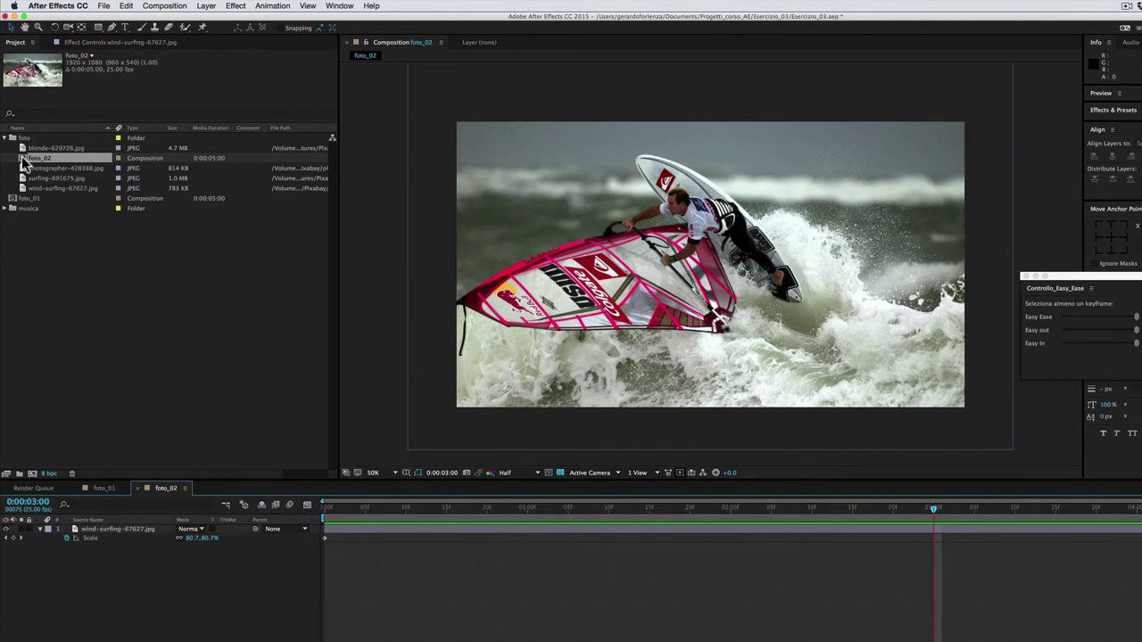
mouse_move(24, 161)
mouse_down()
mouse_move(77, 225)
mouse_move(20, 260)
mouse_up()
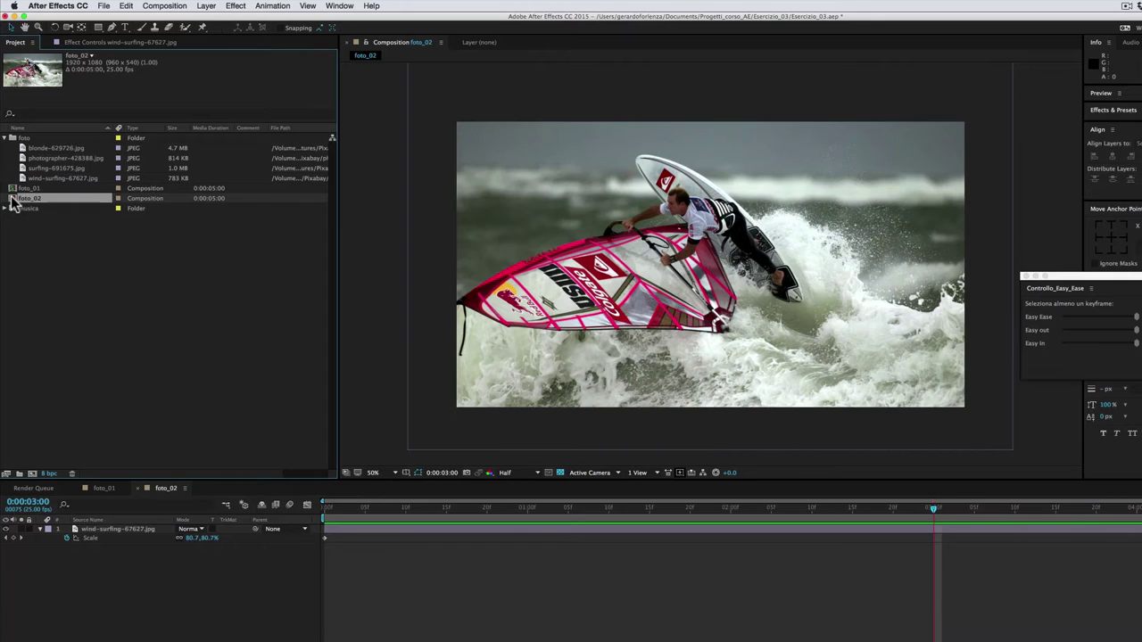
key(ctrl+d)
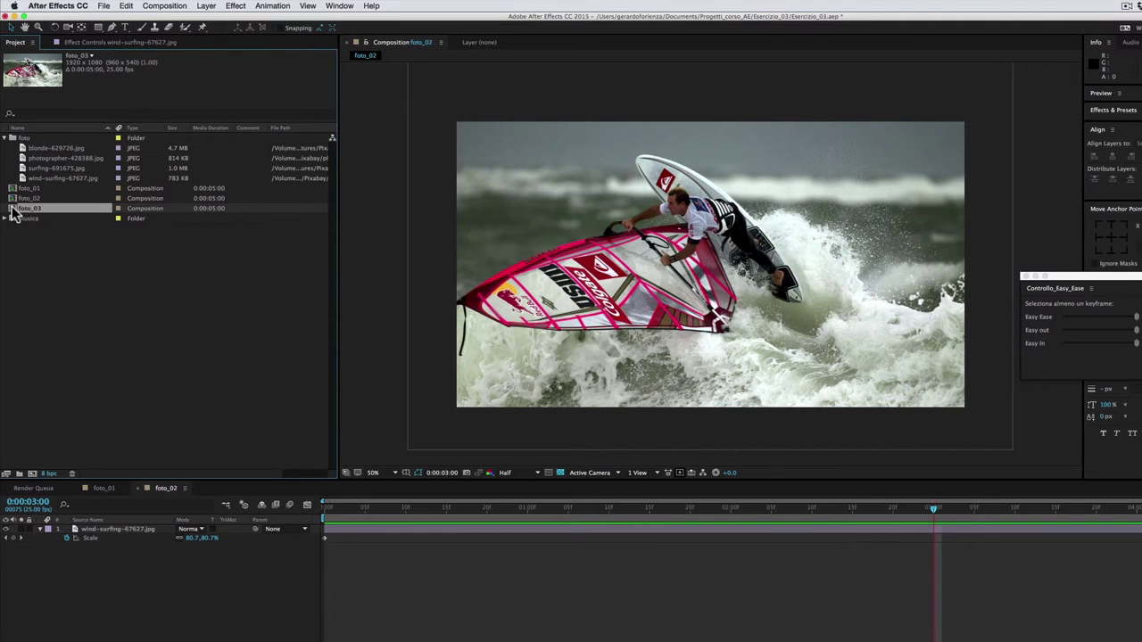
double_click(13, 209)
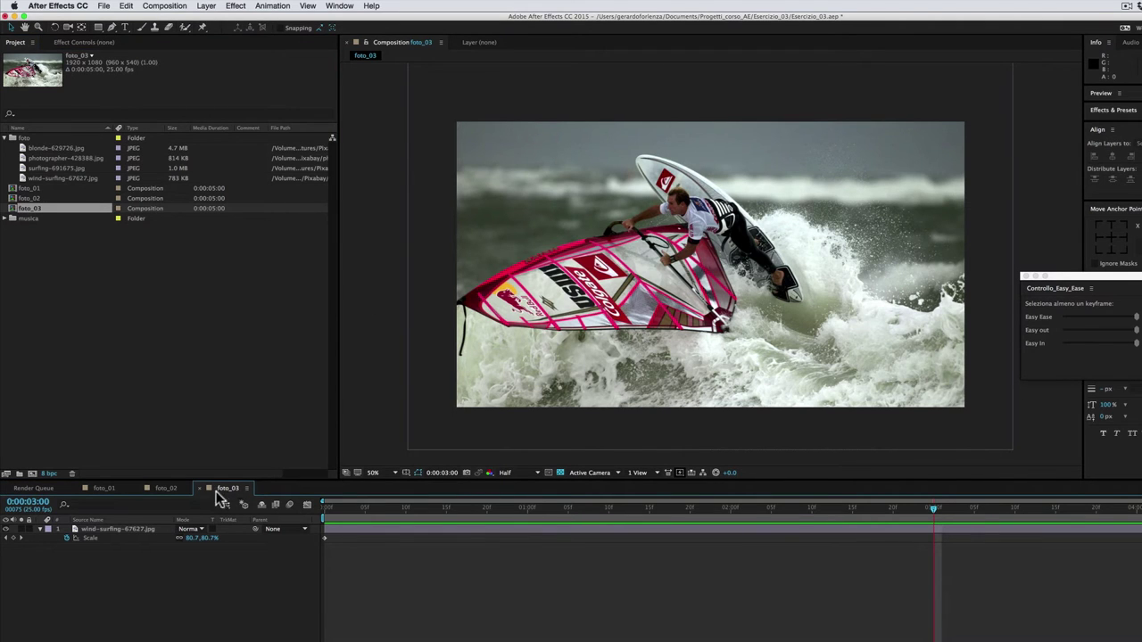
click(121, 530)
click(107, 533)
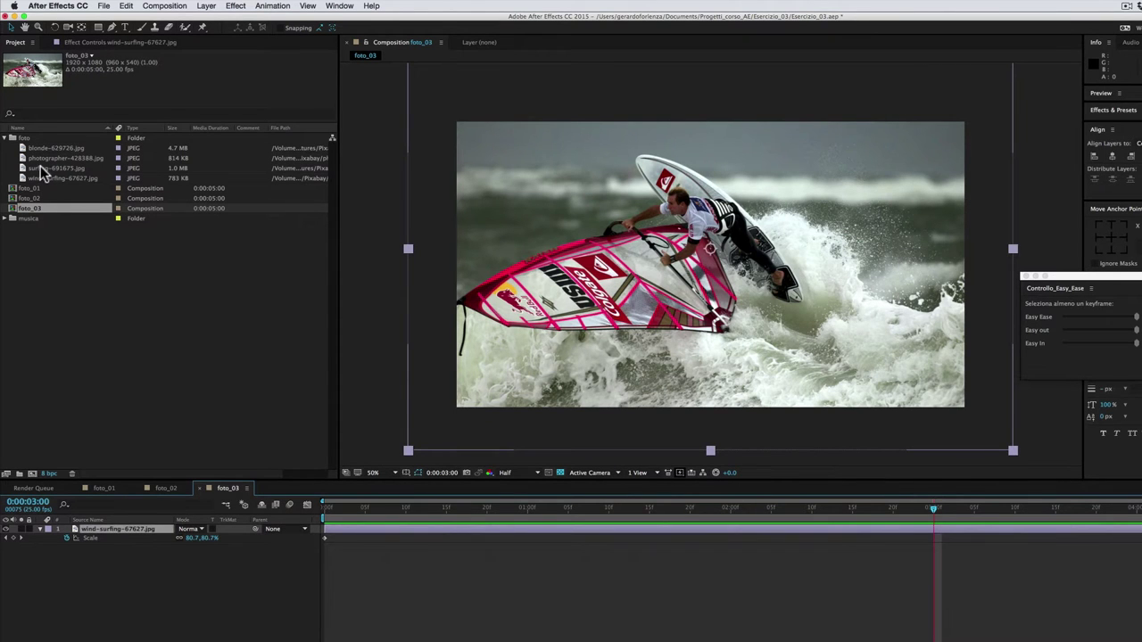
- Replace the windsurfer layer's source with surfing-691675.jpg and preview the result
click(45, 169)
key(alt)
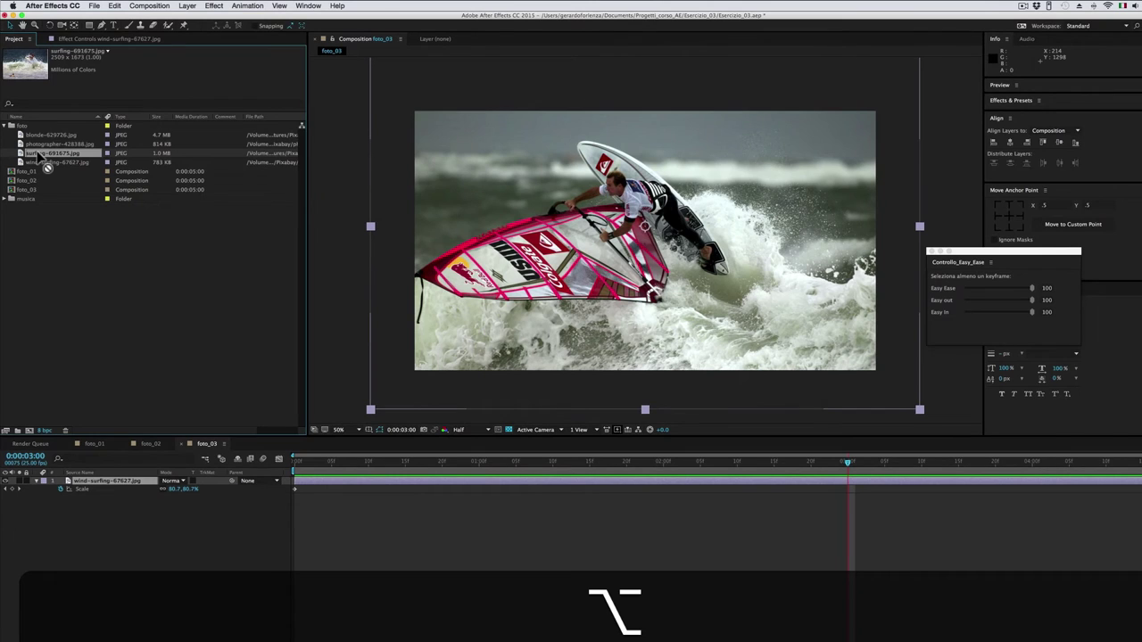
drag(40, 157, 112, 488)
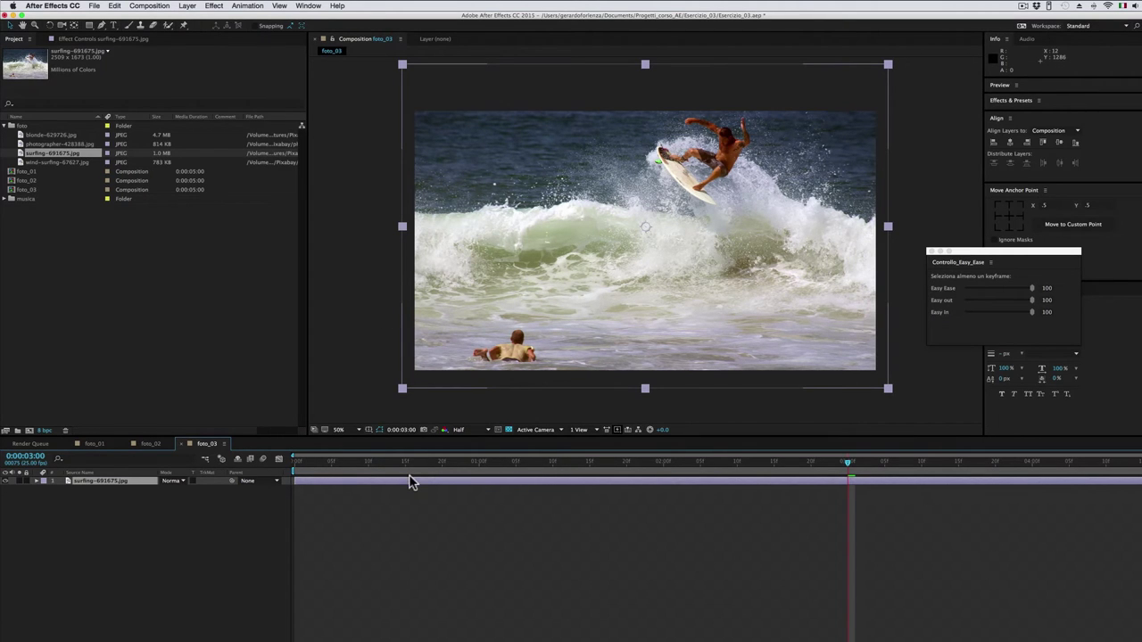
key(space)
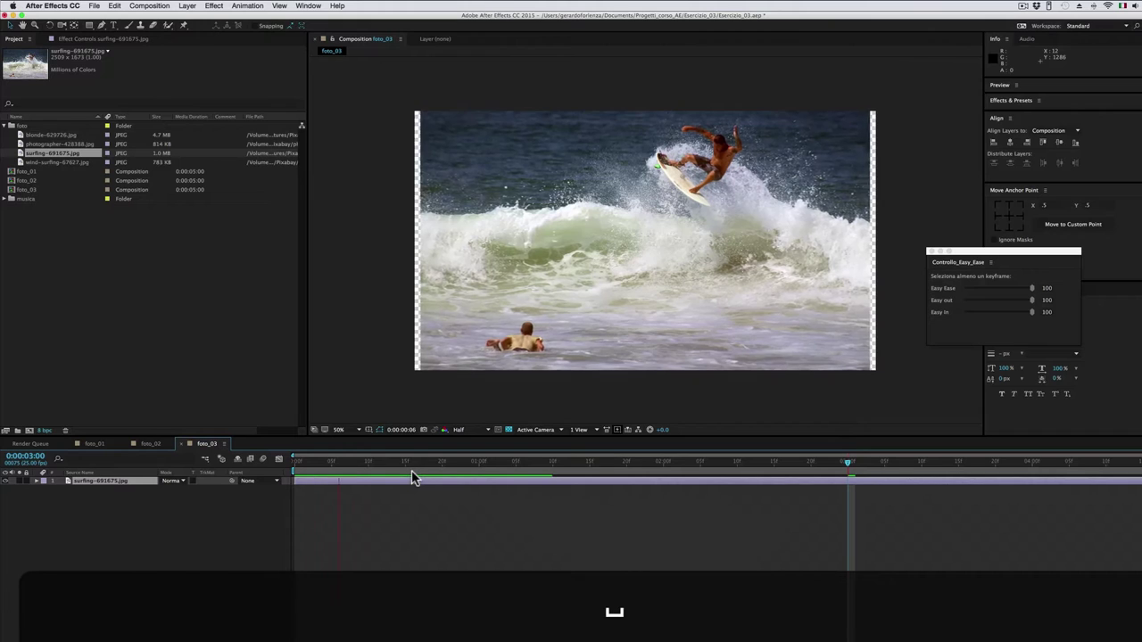
key(space)
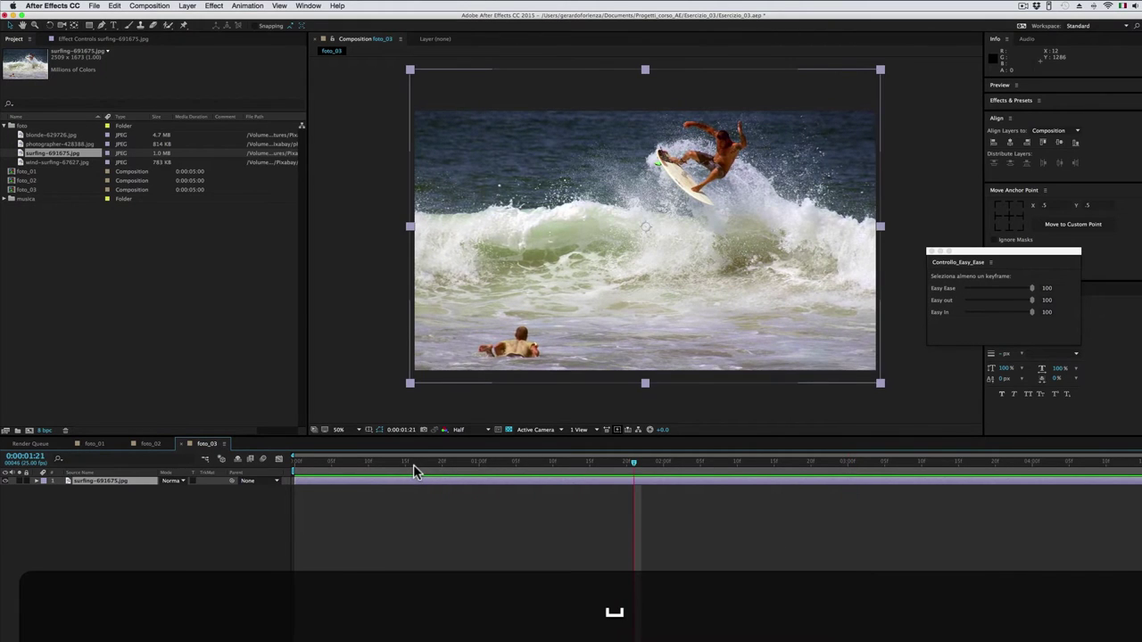
key(Home)
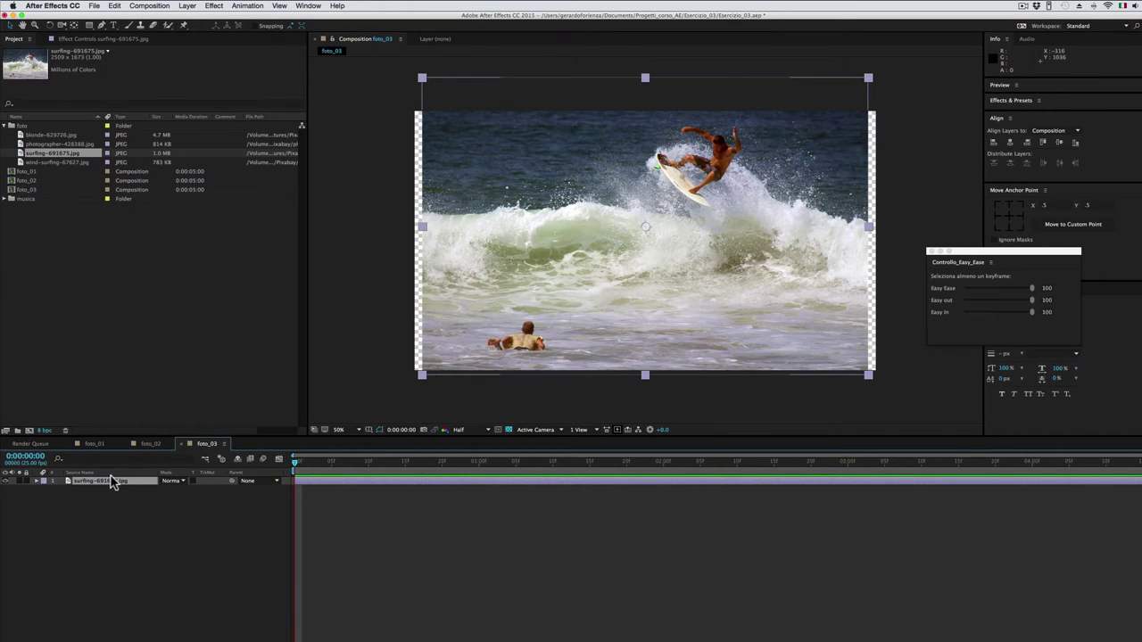
- Enlarge all surfing Scale keyframes, lower the photo slightly, then duplicate foto_03 as foto_04
key(s)
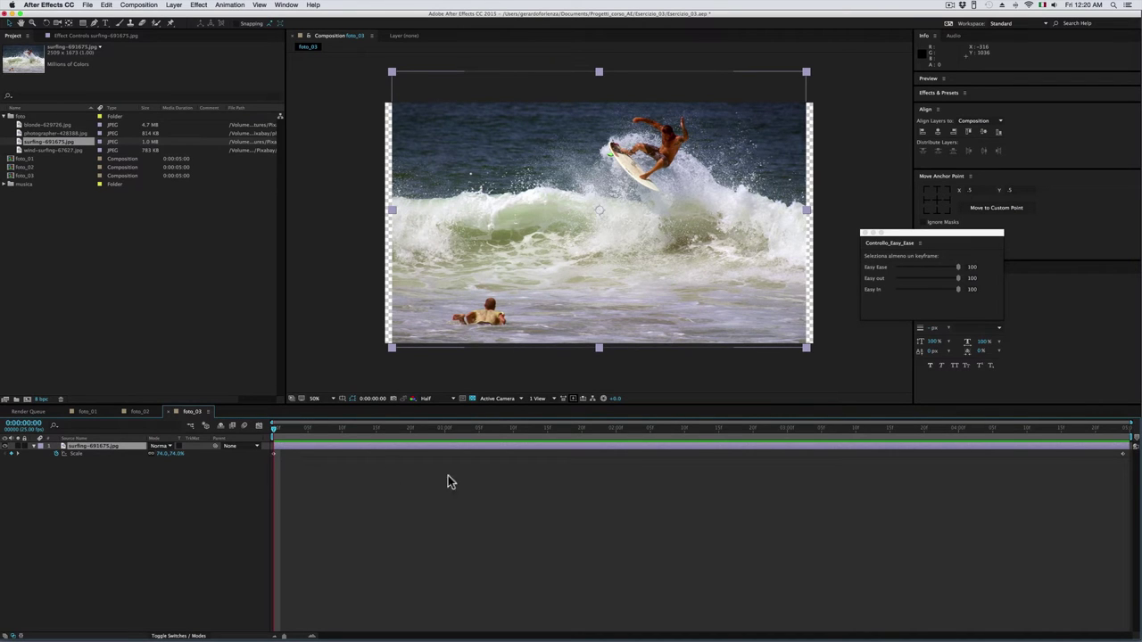
drag(1129, 479, 266, 449)
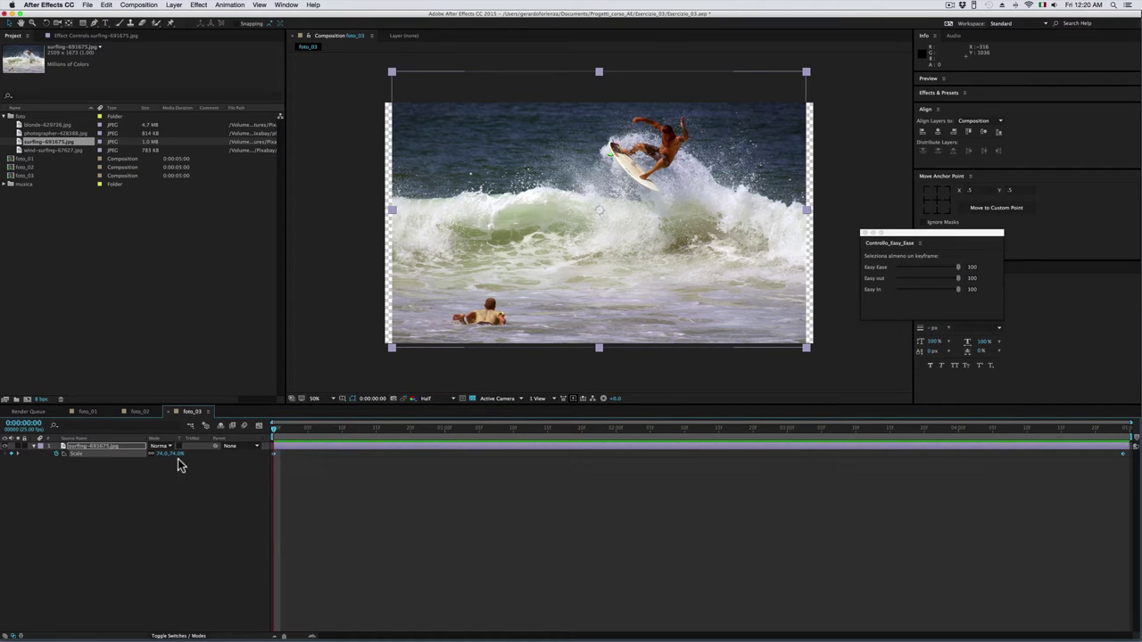
drag(169, 455, 186, 455)
drag(616, 260, 619, 303)
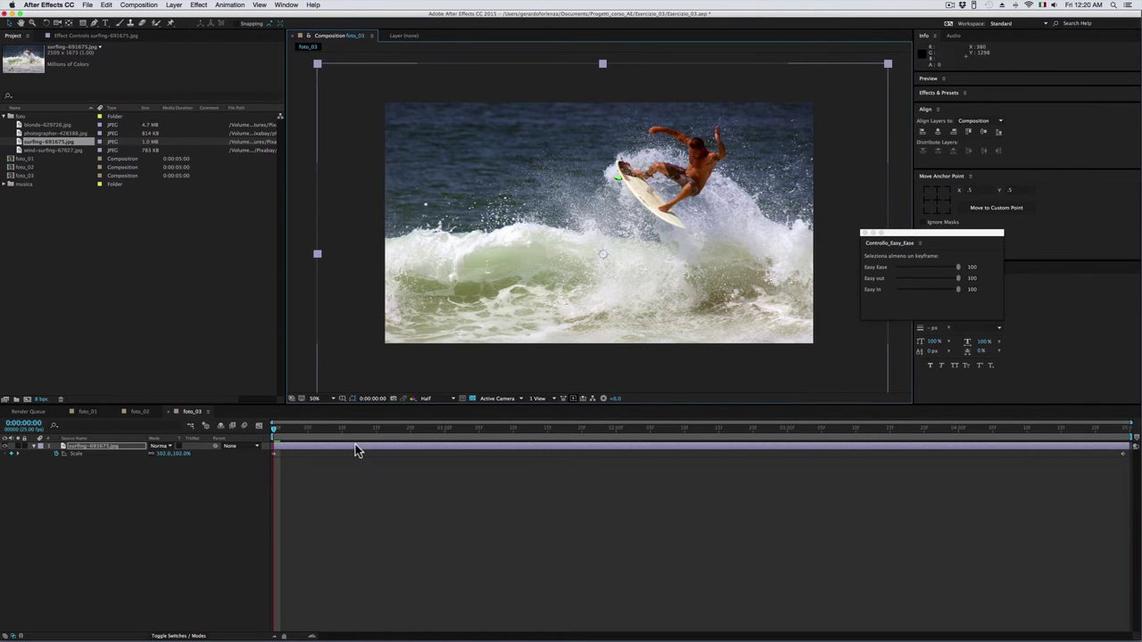
key(space)
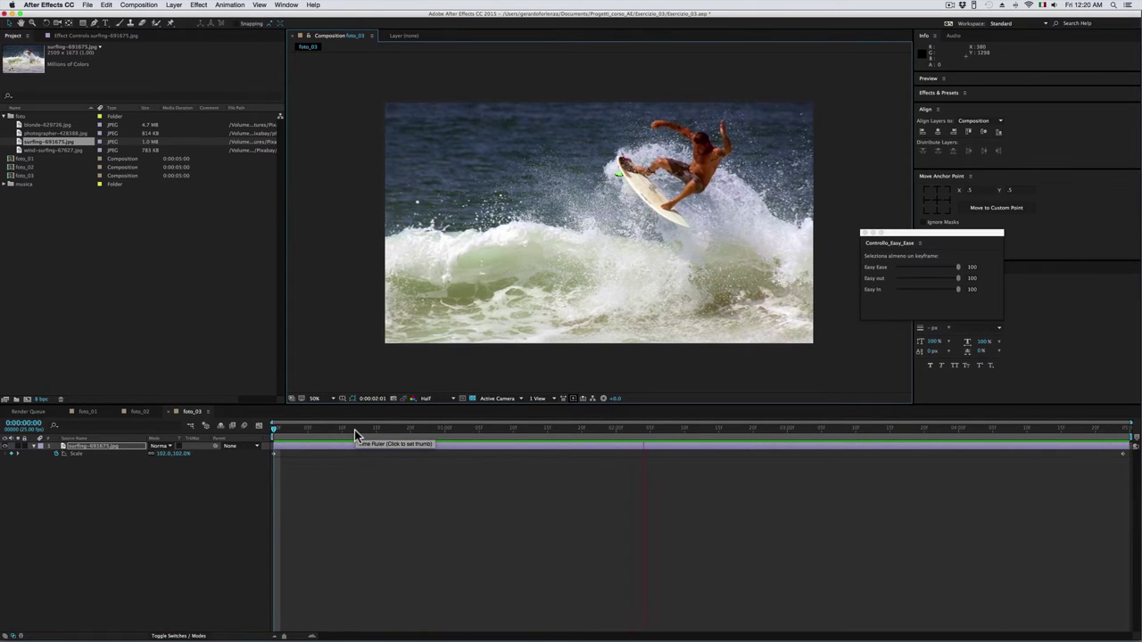
click(773, 437)
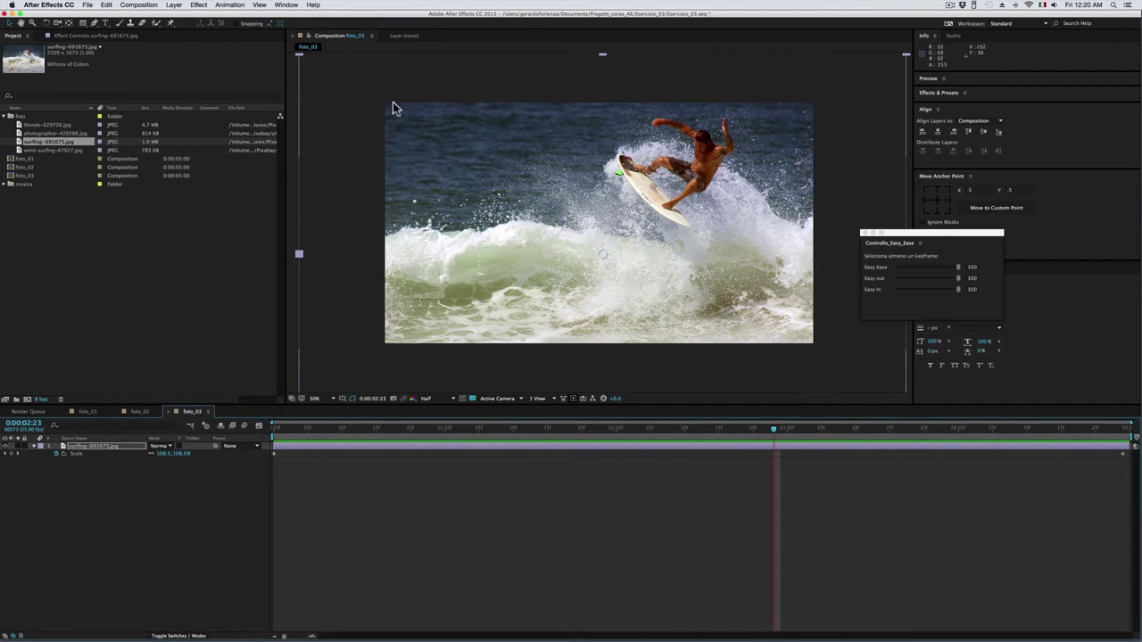
click(11, 176)
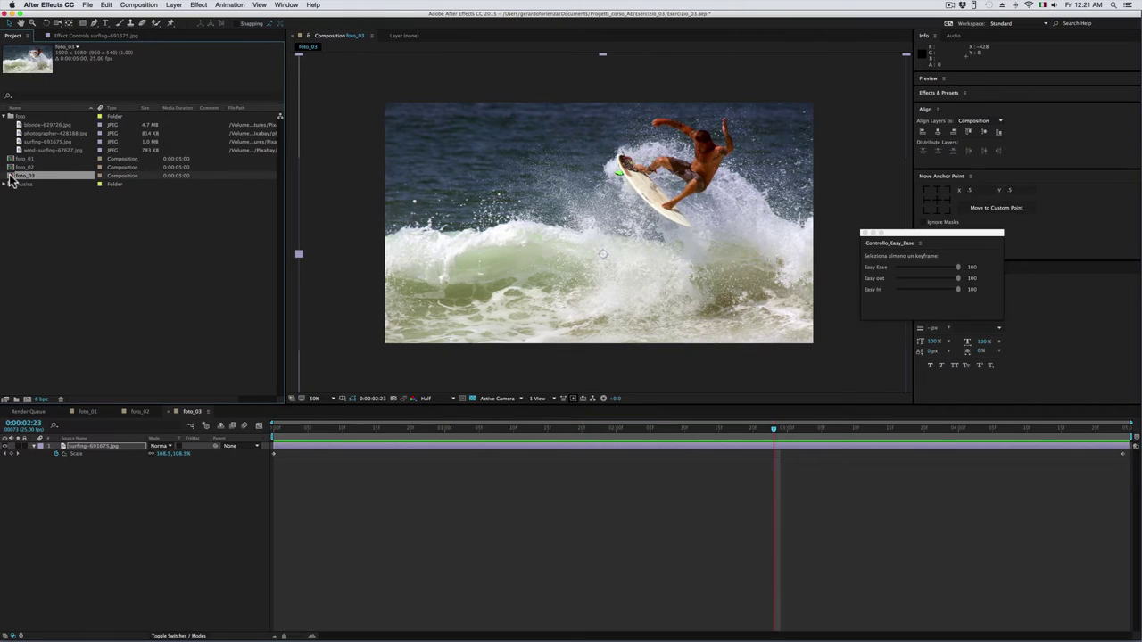
key(ctrl+d)
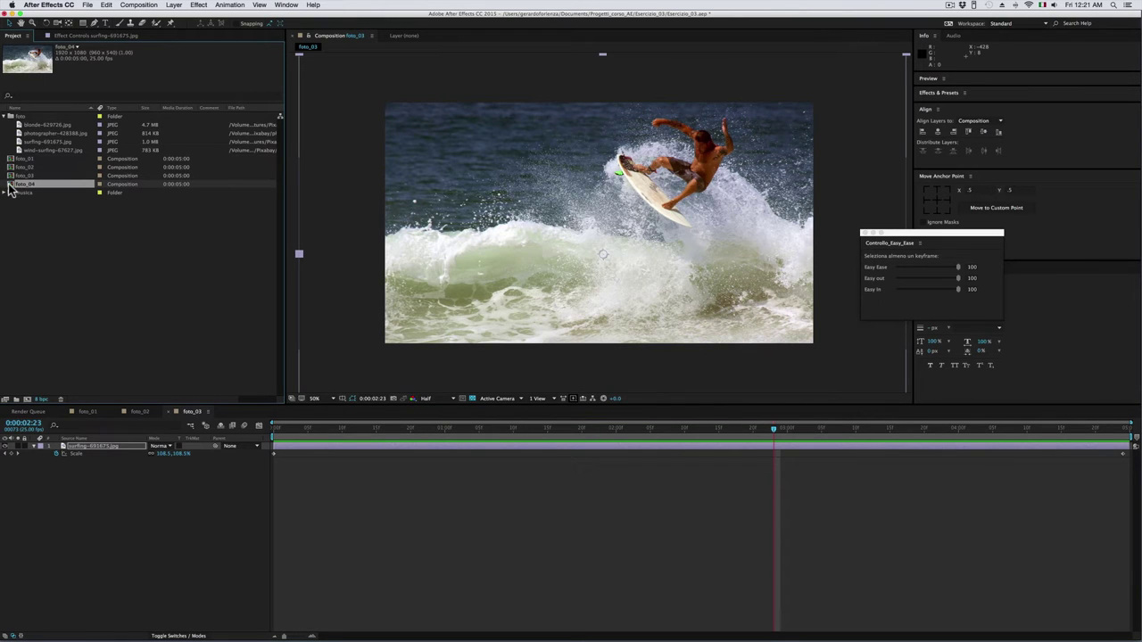
- Open foto_04 and swap the surfing layer's source for photographer-428388.jpg
double_click(9, 185)
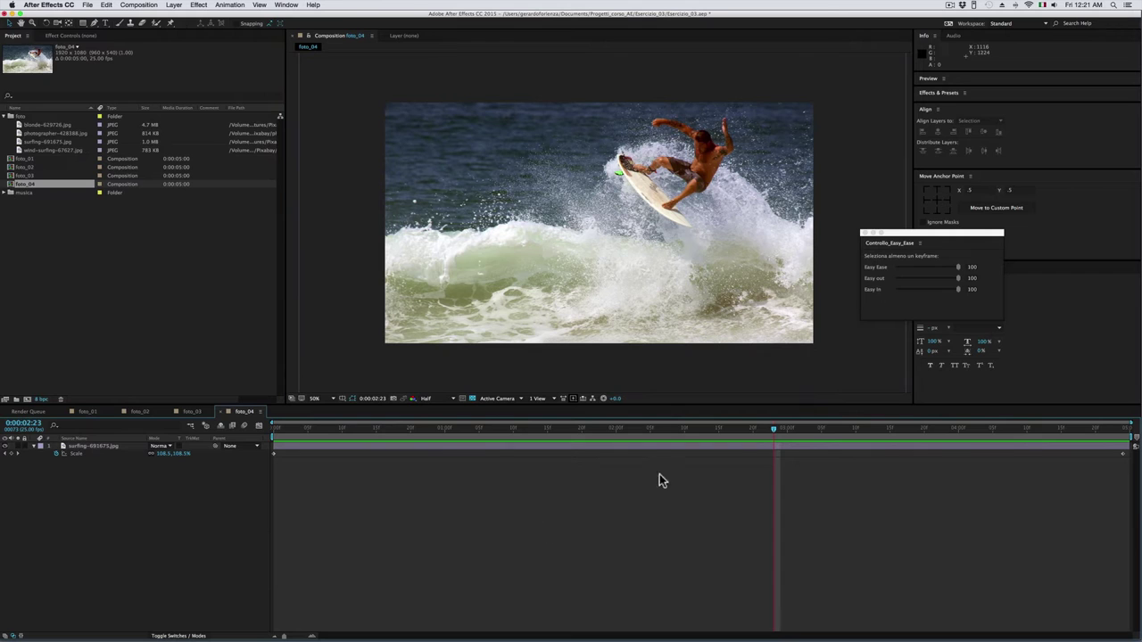
click(110, 447)
mouse_move(43, 133)
mouse_down()
mouse_move(71, 145)
mouse_move(122, 454)
mouse_up()
key(alt)
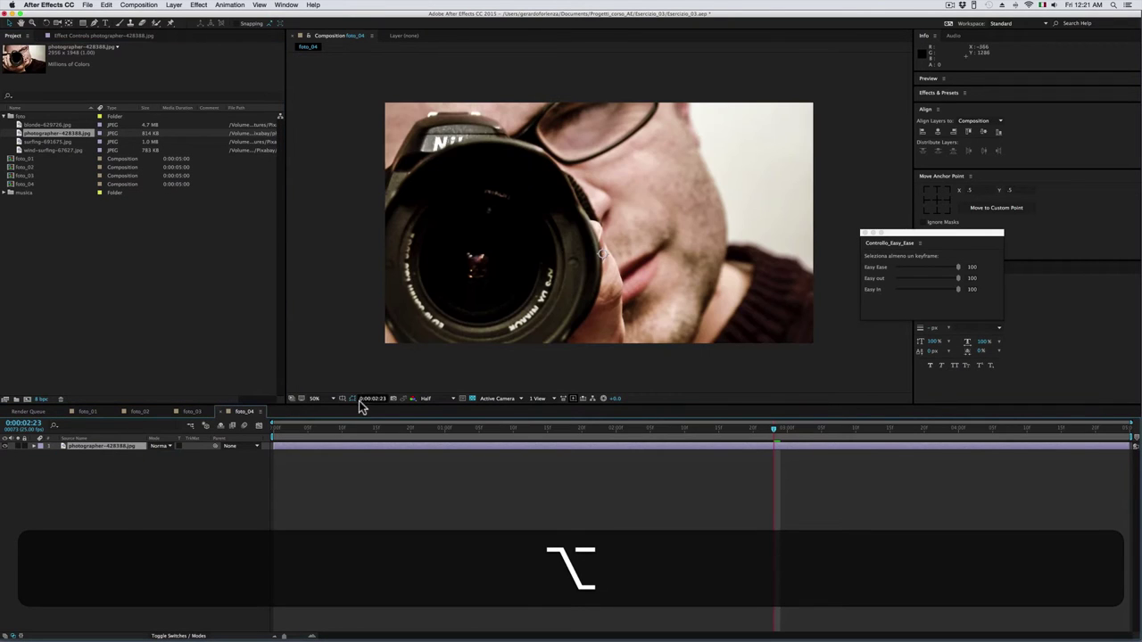
- Set the photographer layer's Scale keyframes to start at 70% and preview the zoom
drag(356, 429, 245, 424)
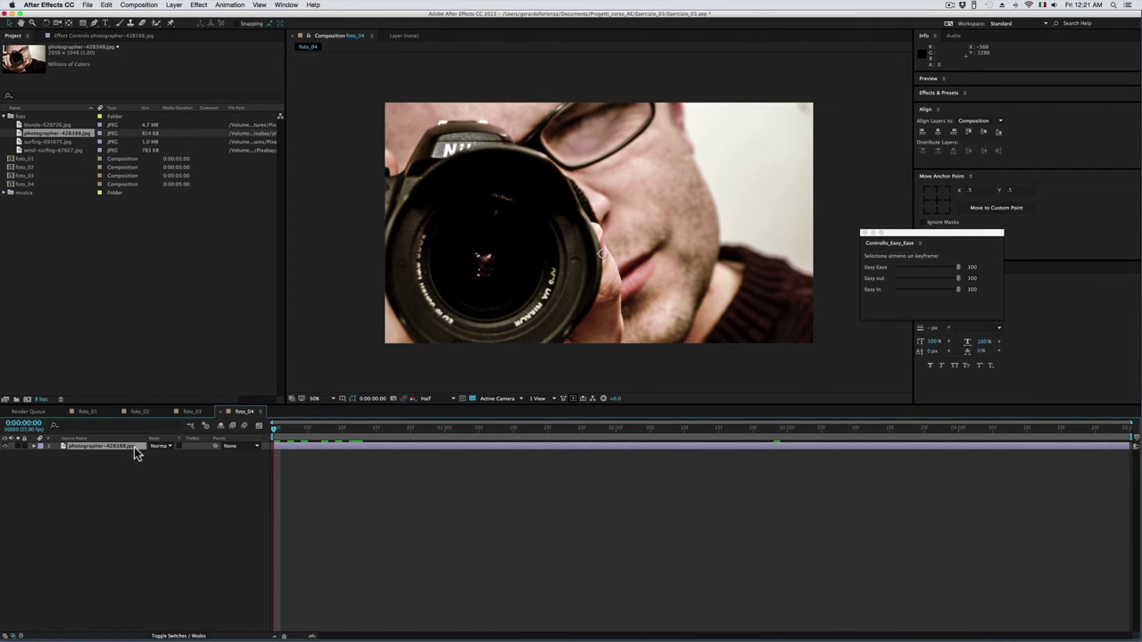
key(s)
drag(1130, 470, 164, 453)
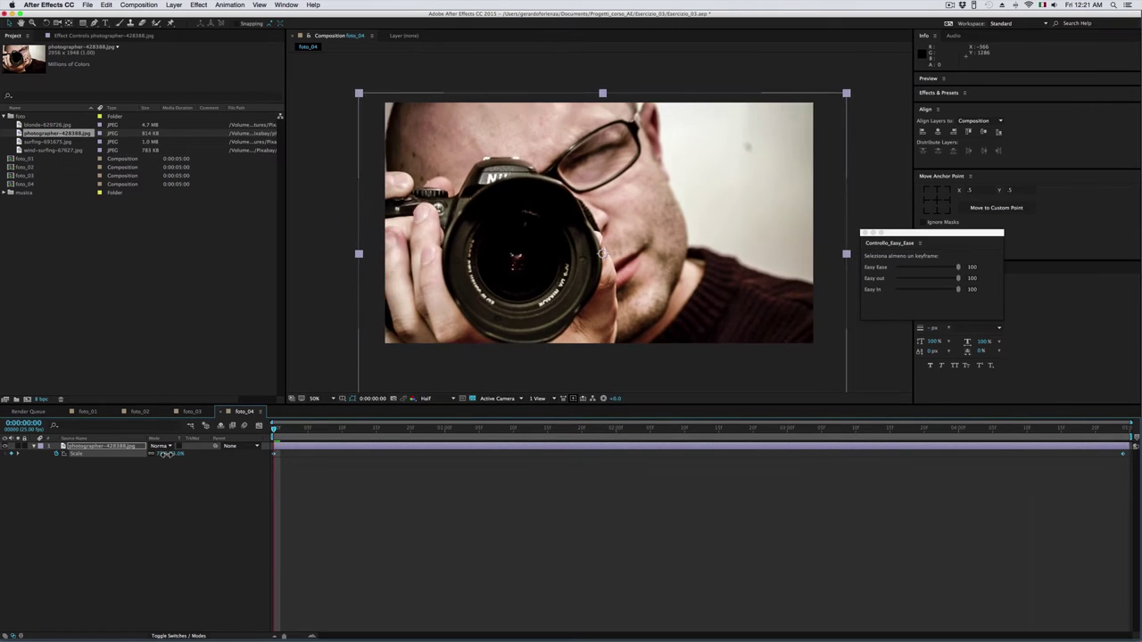
drag(529, 332, 529, 306)
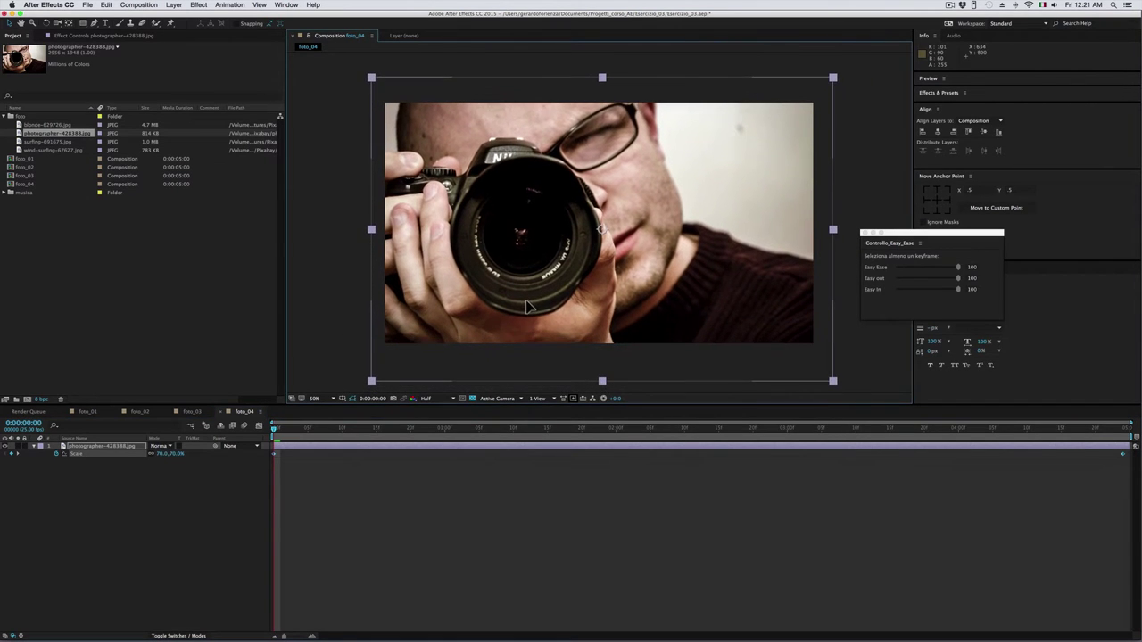
click(467, 429)
key(space)
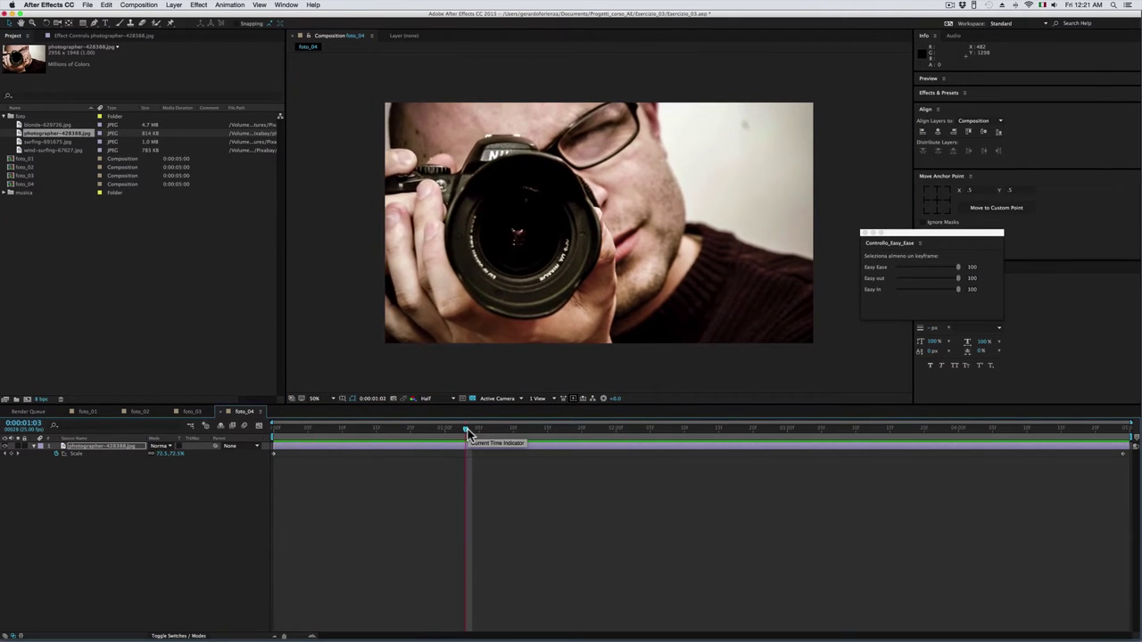
click(472, 432)
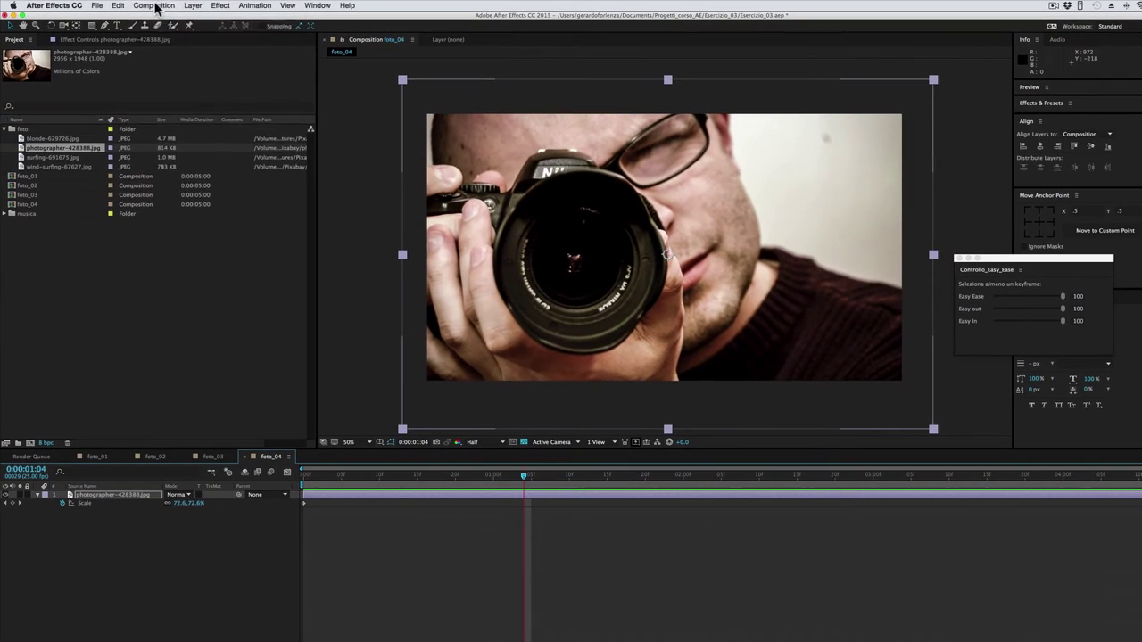
- Create composition esercizio_03_finale with a 15-second duration
click(157, 8)
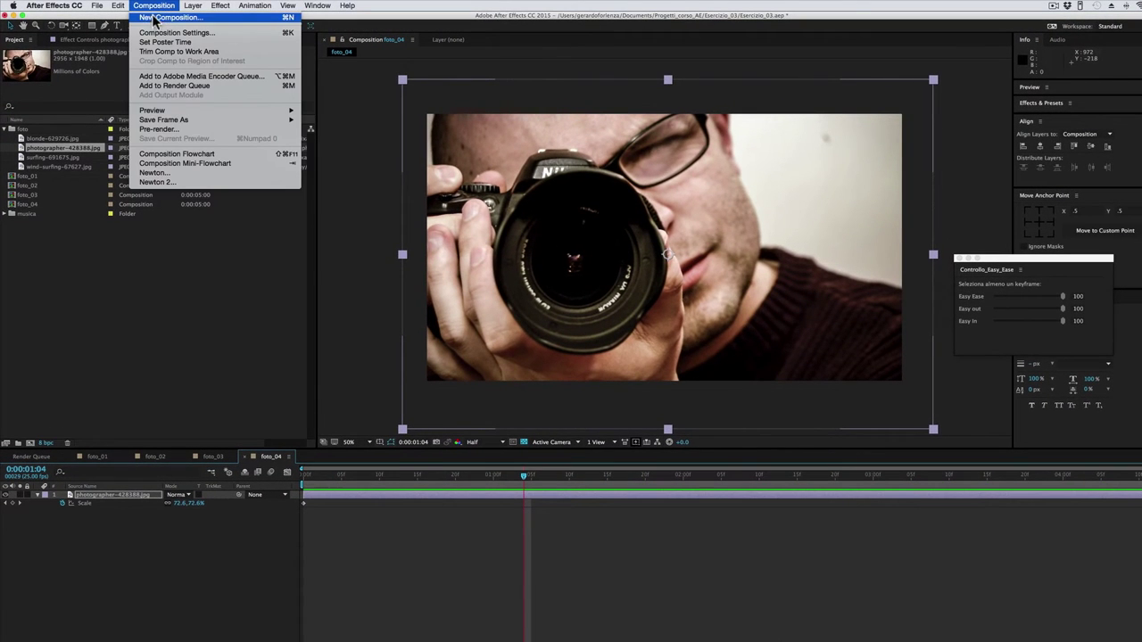
click(152, 18)
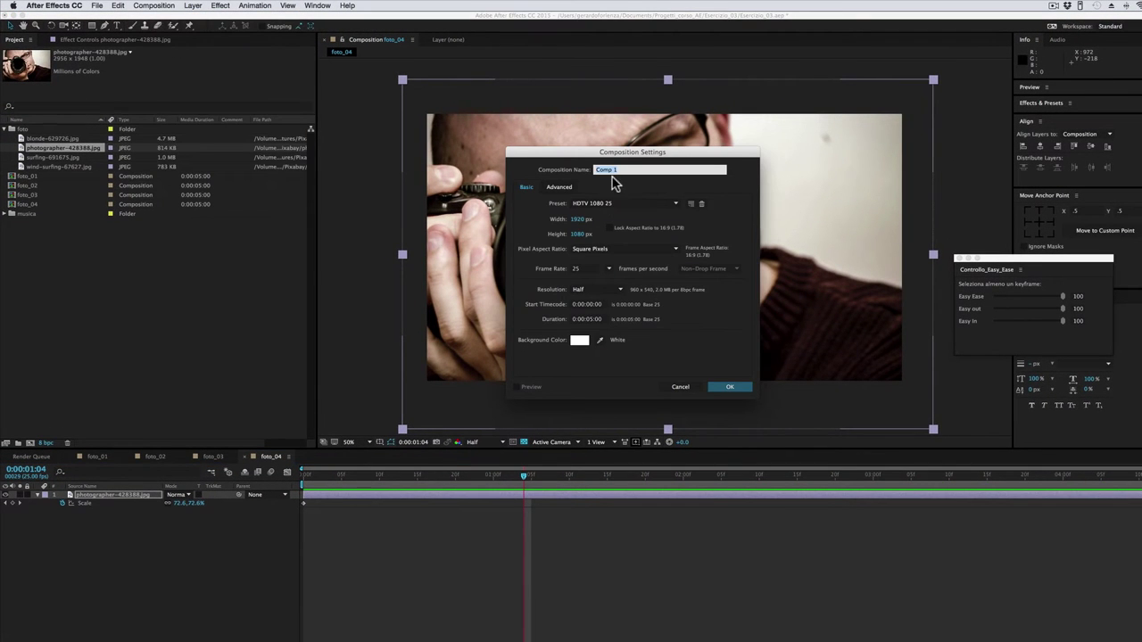
text(esercizio_03_final)
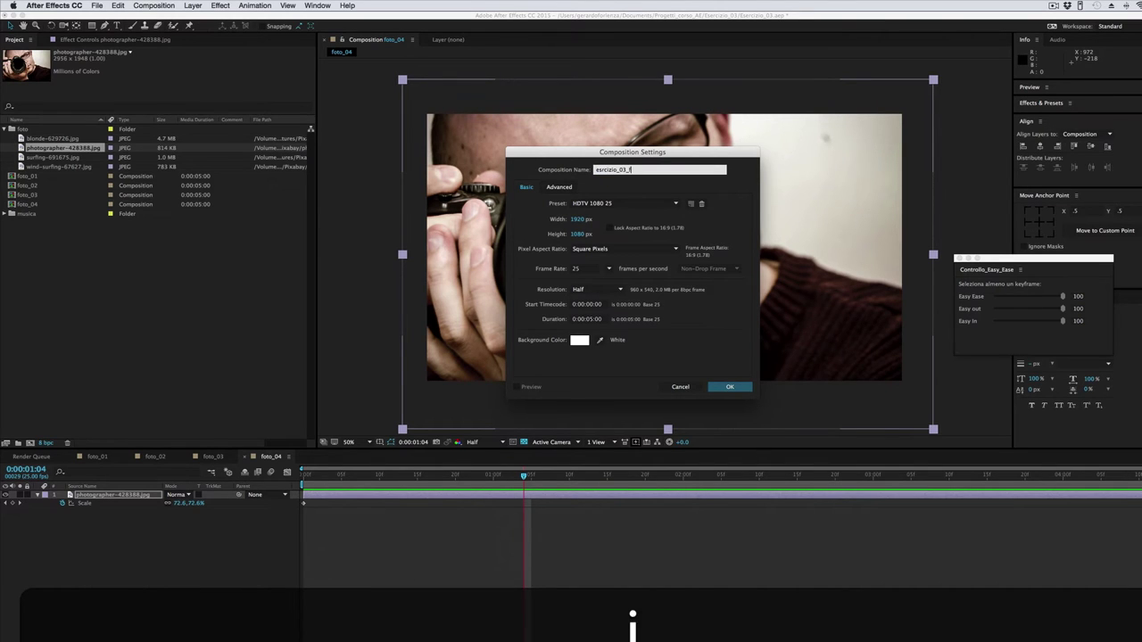
text(e)
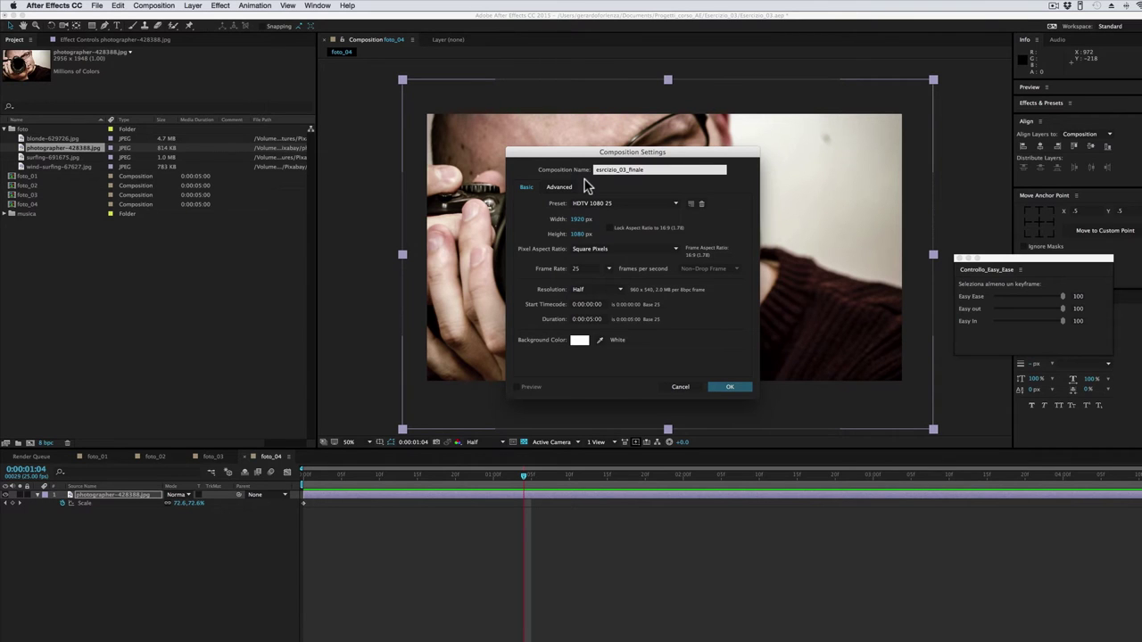
click(588, 319)
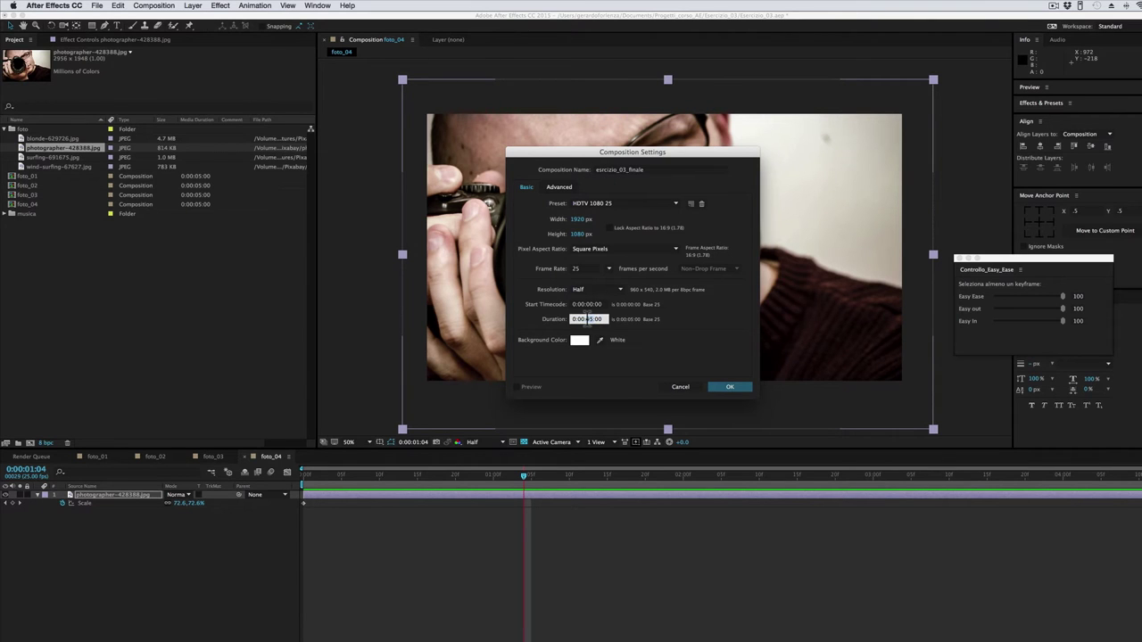
text(15)
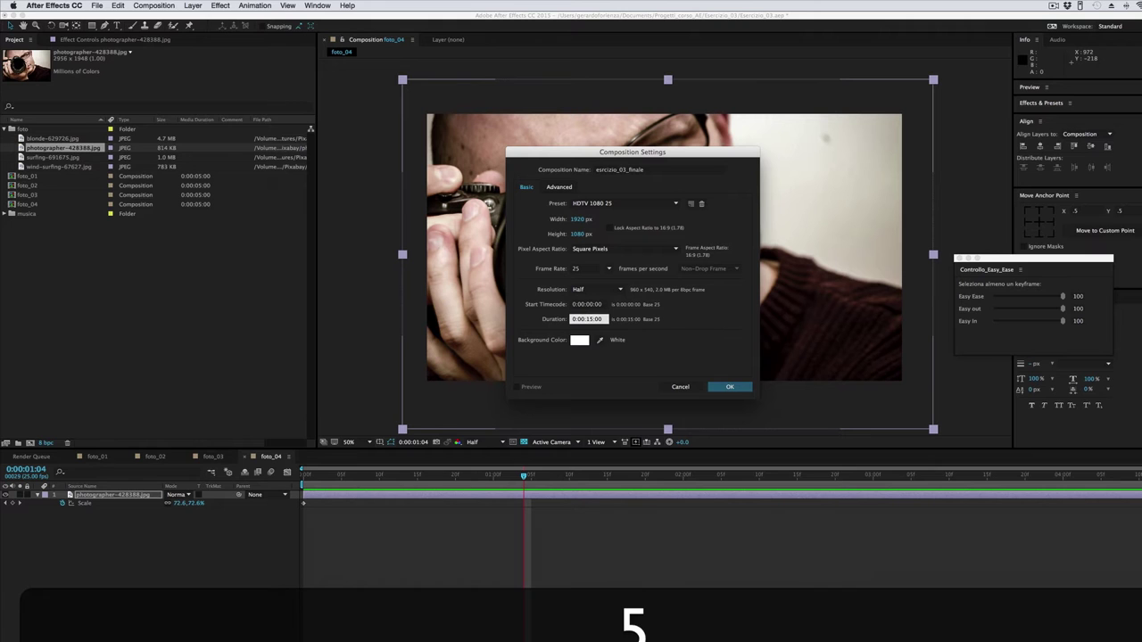
click(729, 387)
key(super+Tab)
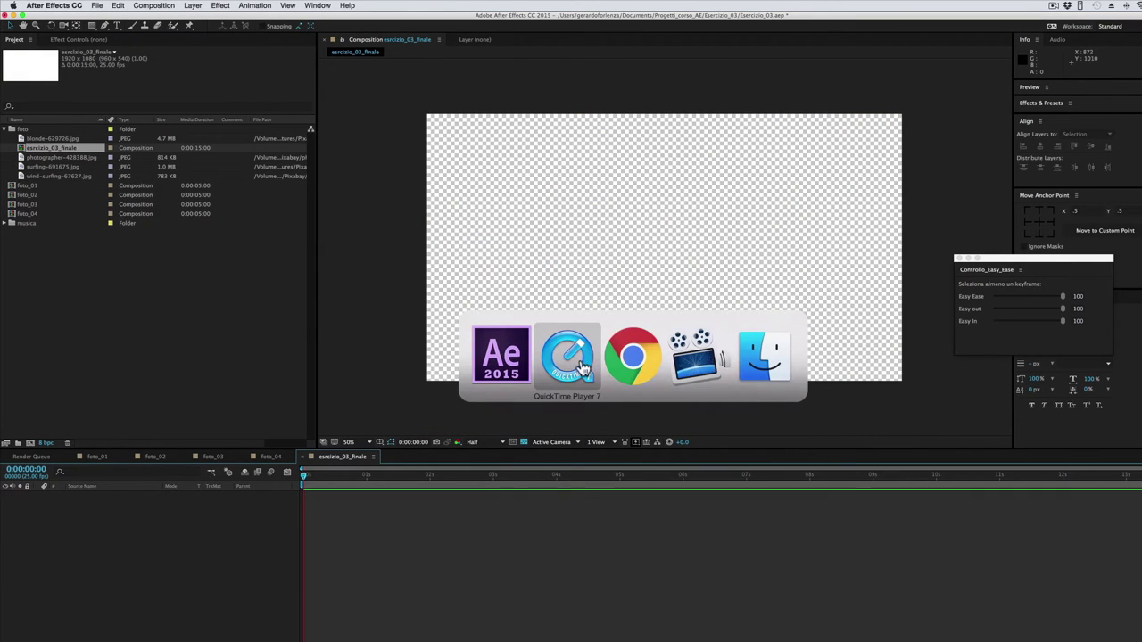
- Rewind the QuickTime reference video to its start and return to After Effects
drag(454, 453, 312, 453)
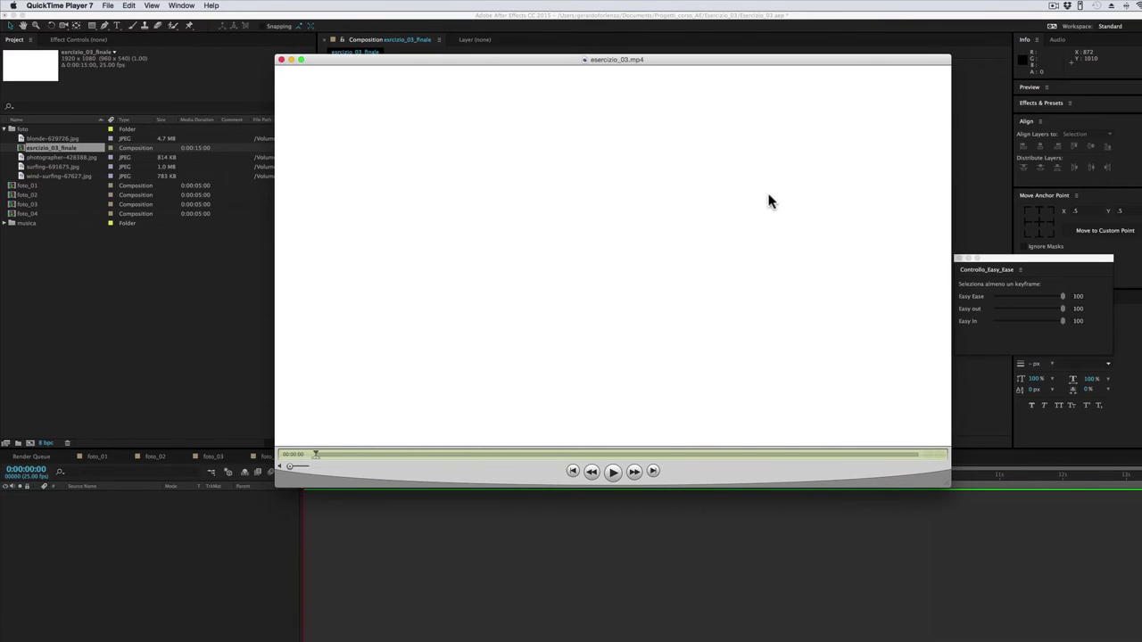
click(666, 542)
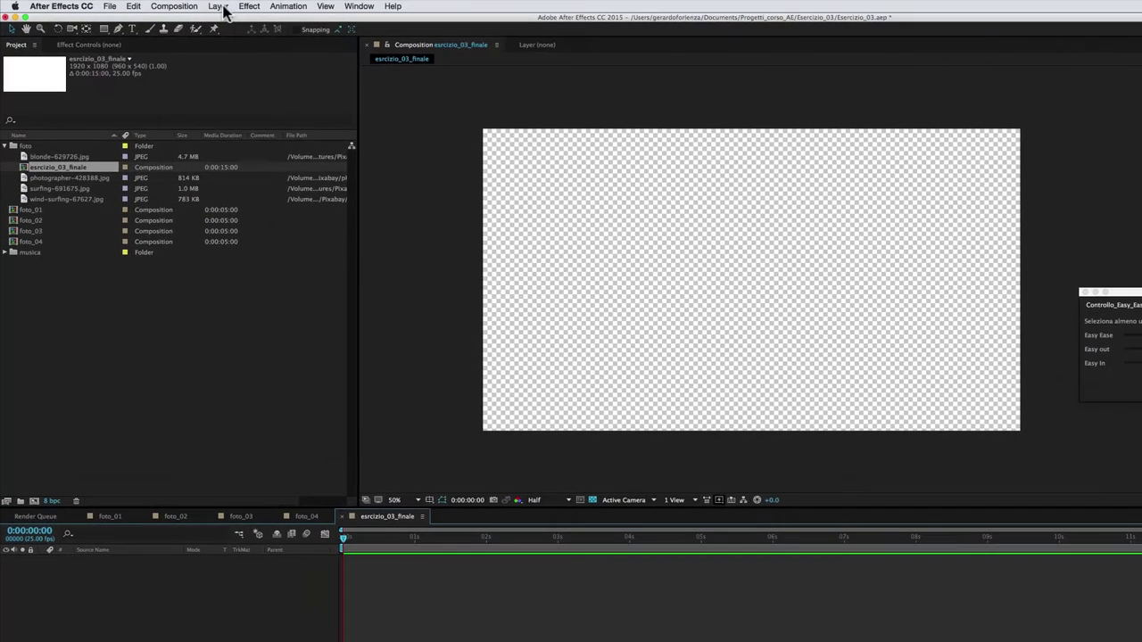
- Add a white 1920×1080 solid named sfondo_bianco, then switch to the reference player
click(223, 9)
mouse_move(227, 20)
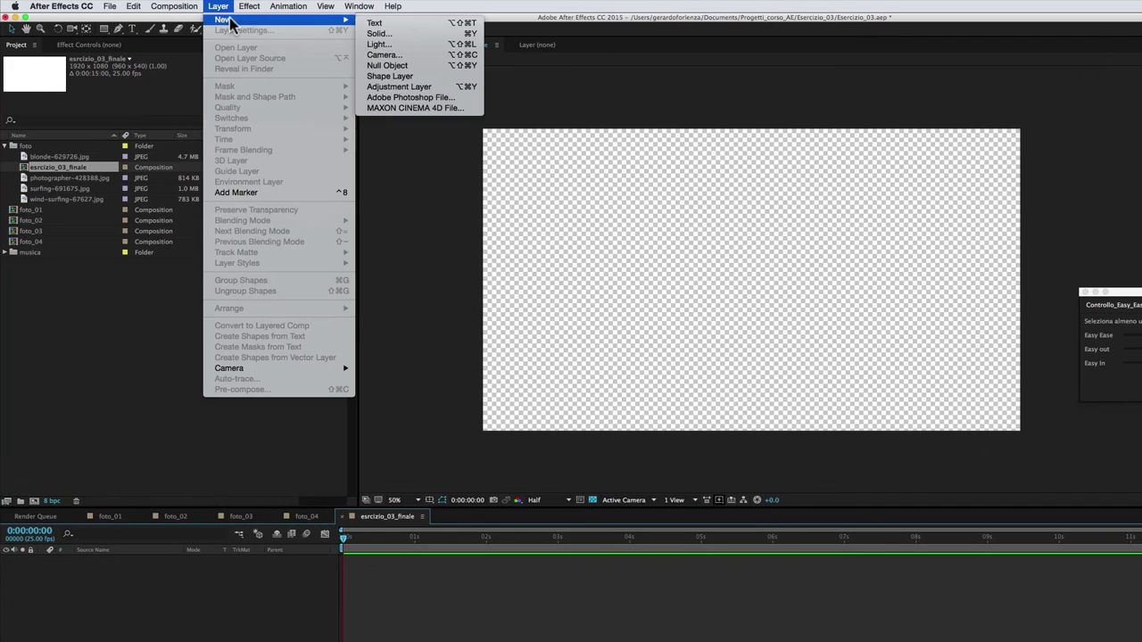
click(373, 34)
text(sfondo_bianco)
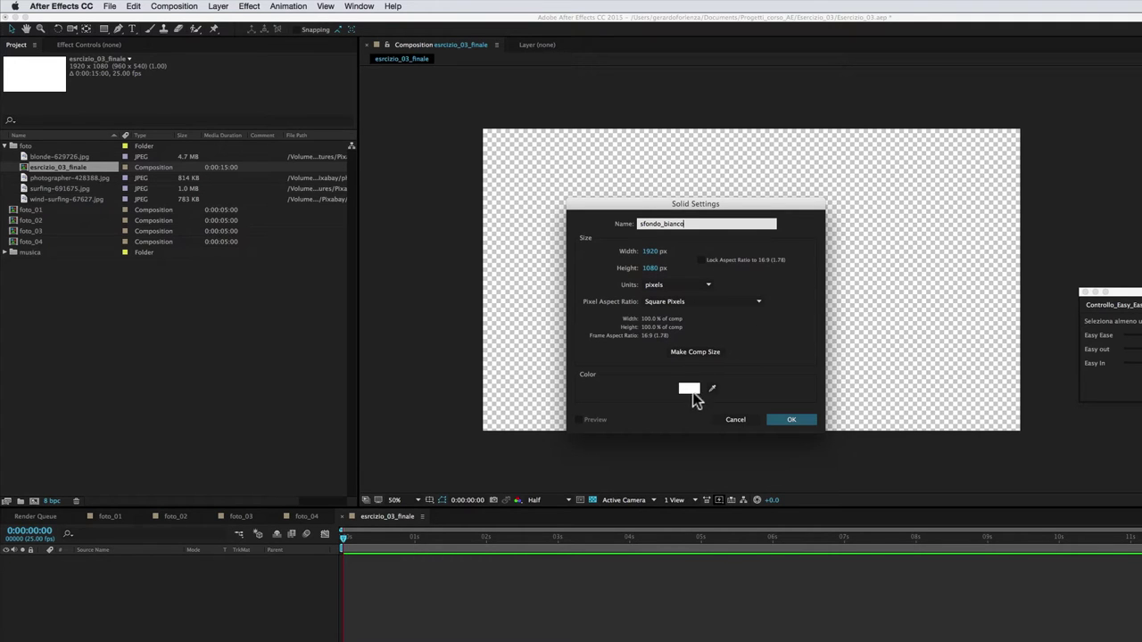
click(790, 420)
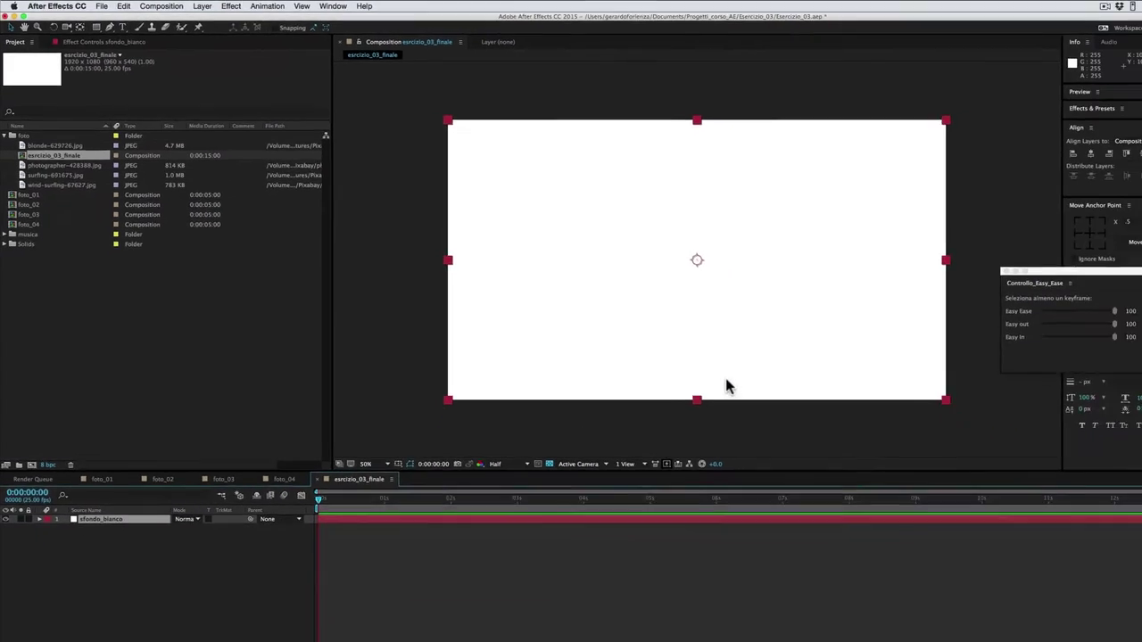
key(super+Tab)
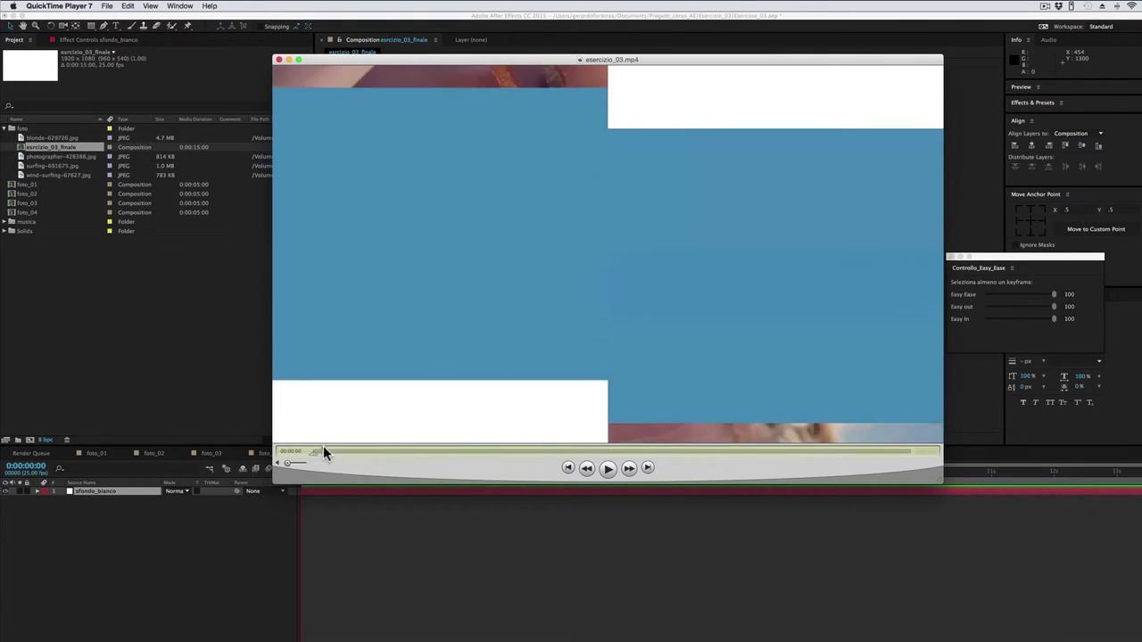
- Scrub esercizio_03.mp4 between its blue split panels and the full camera photo
drag(318, 449, 325, 444)
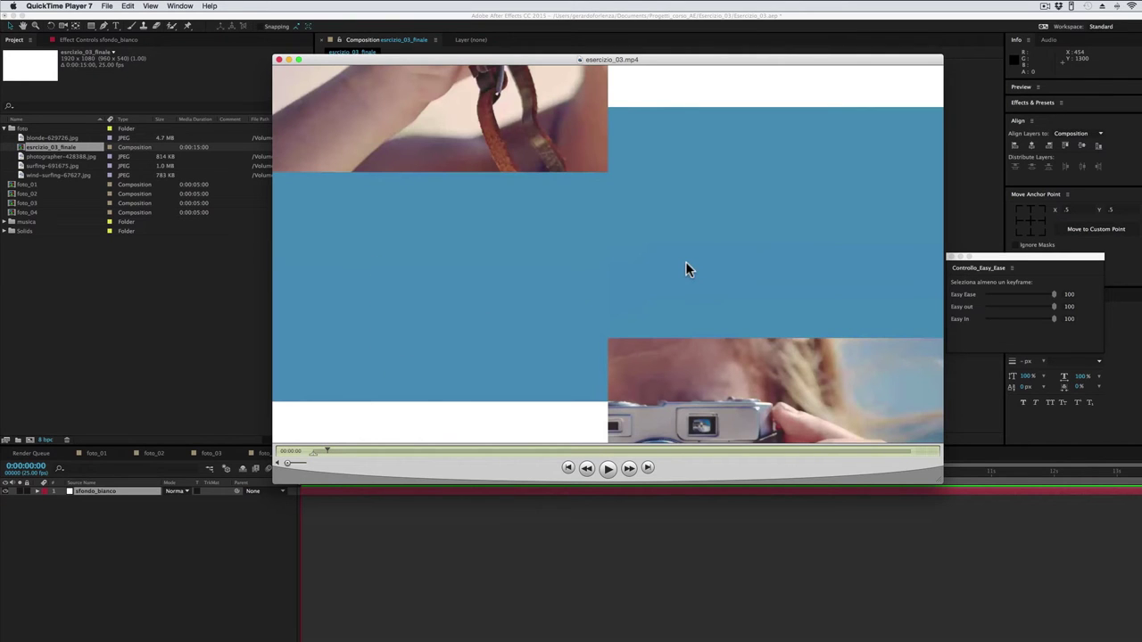
drag(339, 461, 347, 445)
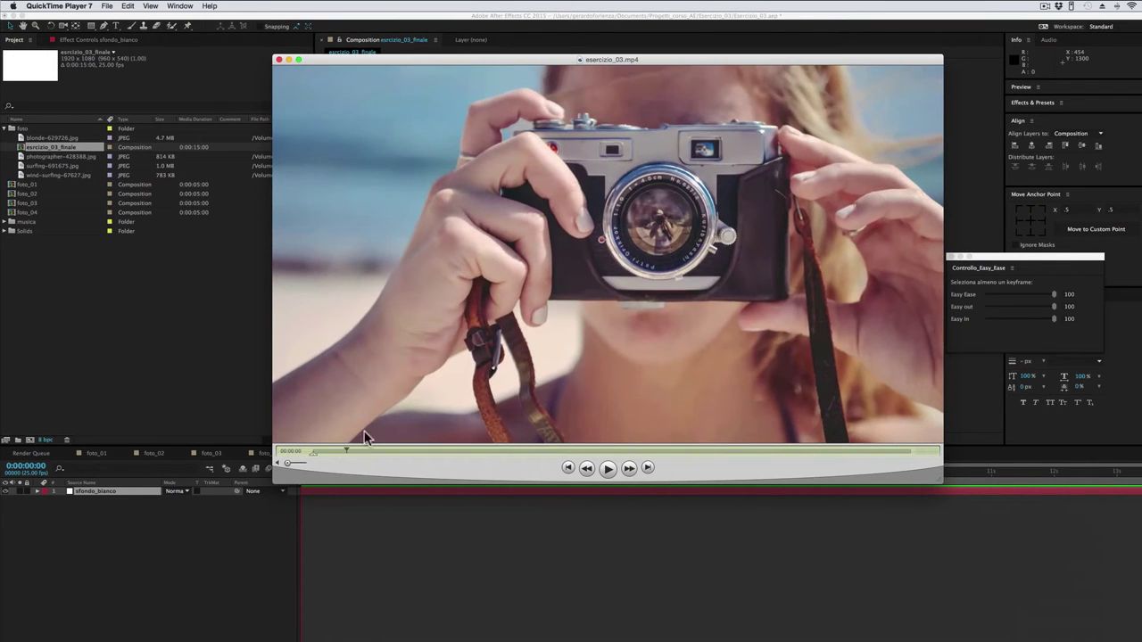
drag(340, 449, 327, 453)
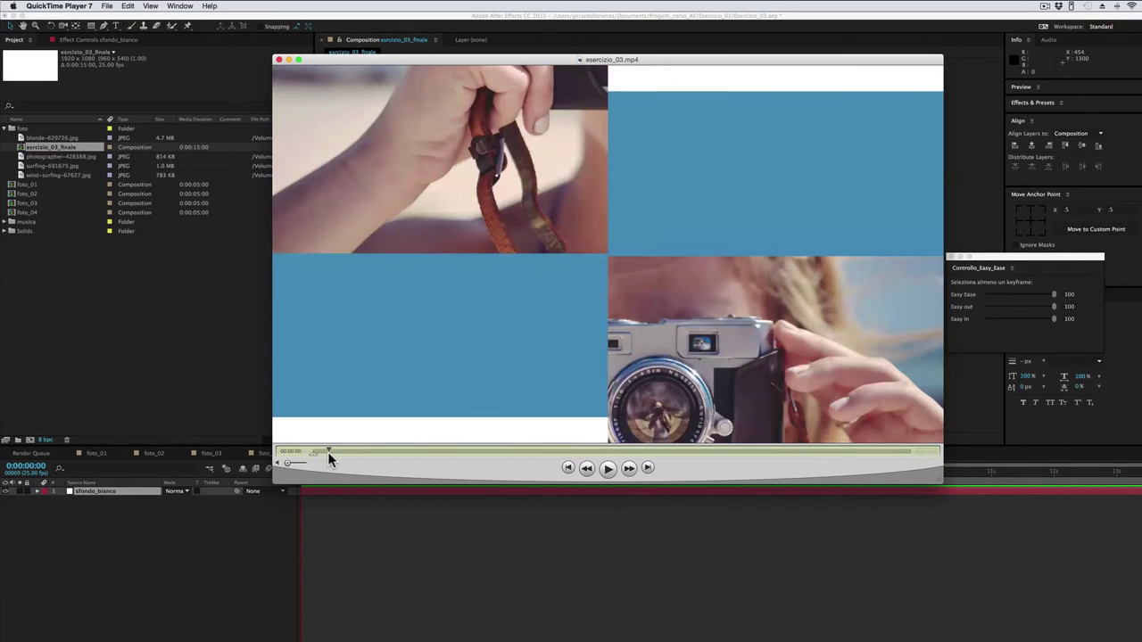
drag(326, 452, 340, 448)
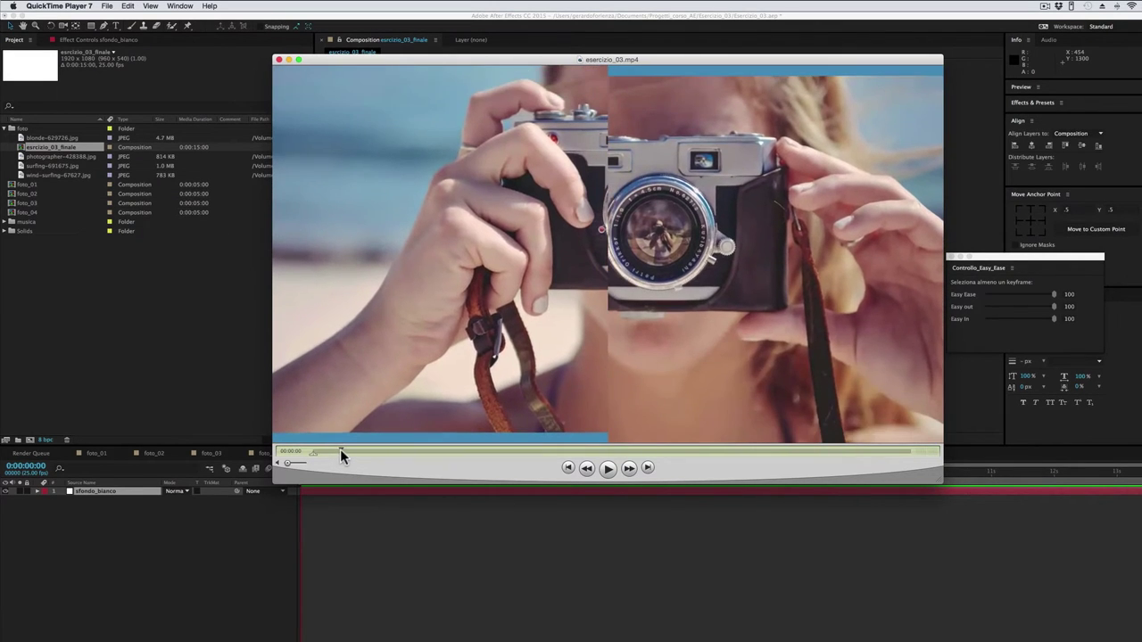
- Place foto_01 above sfondo_bianco in esercizio_03_finale and show Title/Action Safe guides
click(378, 550)
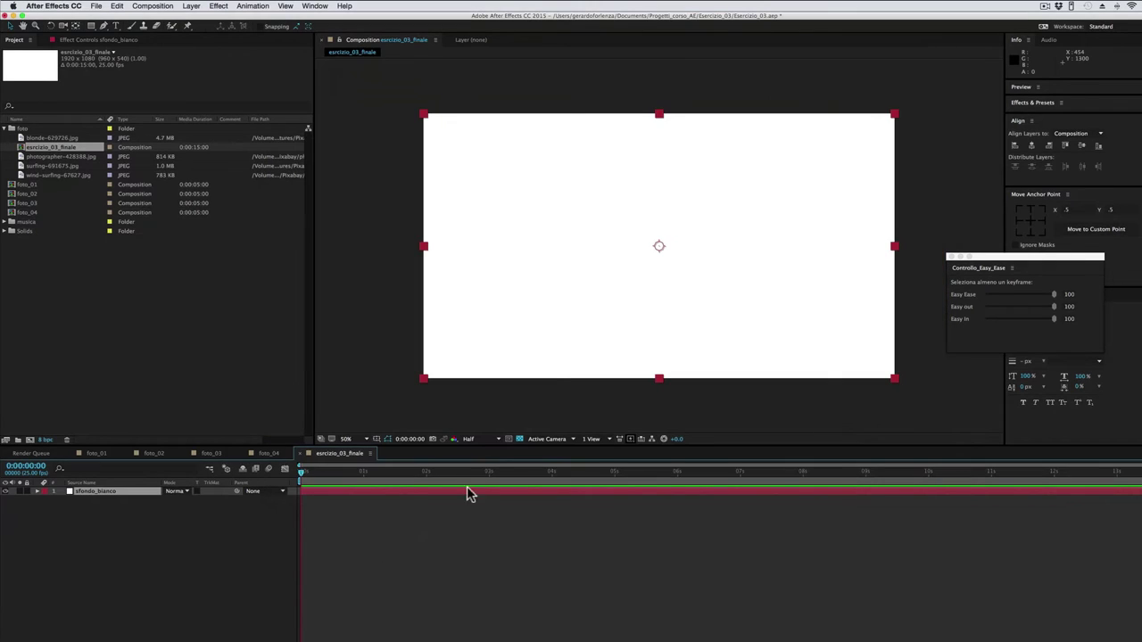
mouse_move(18, 185)
mouse_down()
mouse_move(76, 201)
mouse_move(125, 497)
mouse_move(104, 493)
mouse_up()
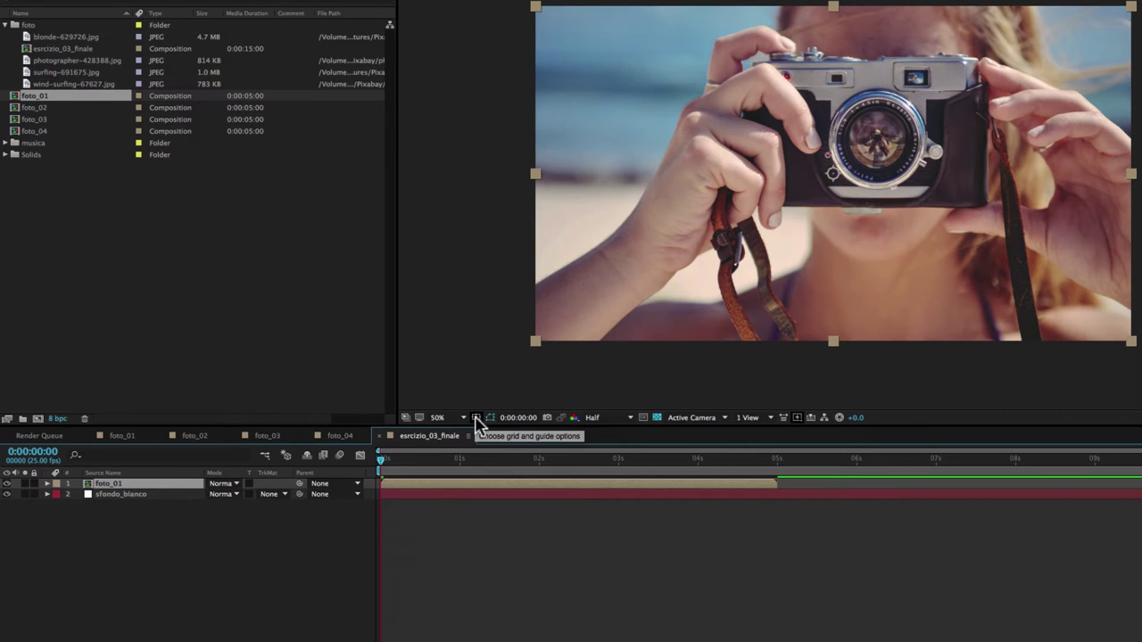
click(476, 418)
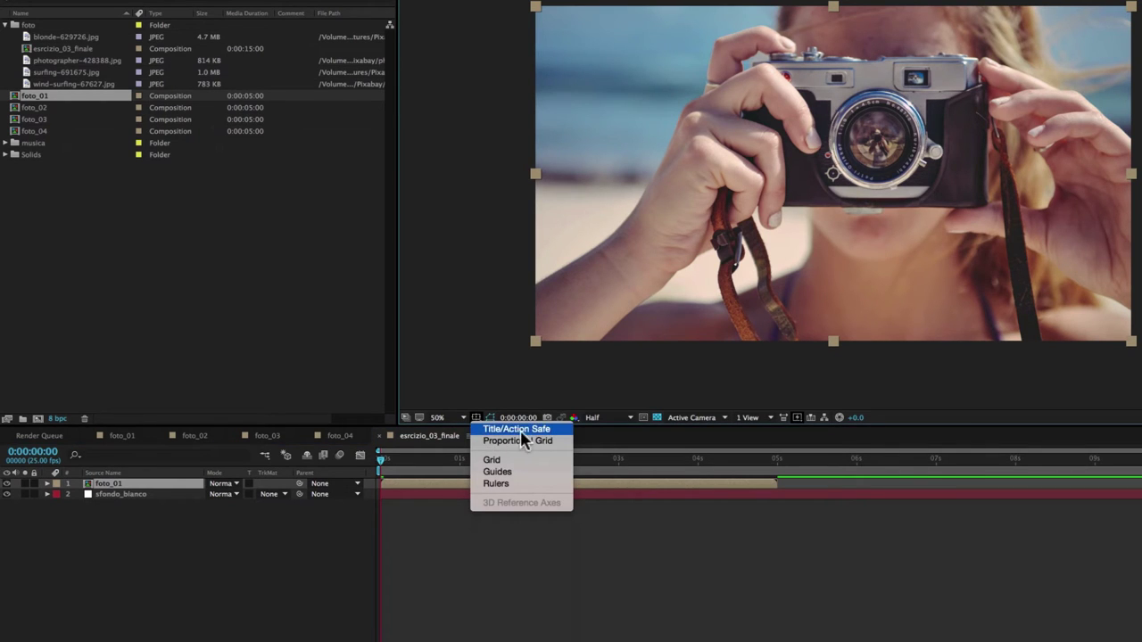
click(528, 433)
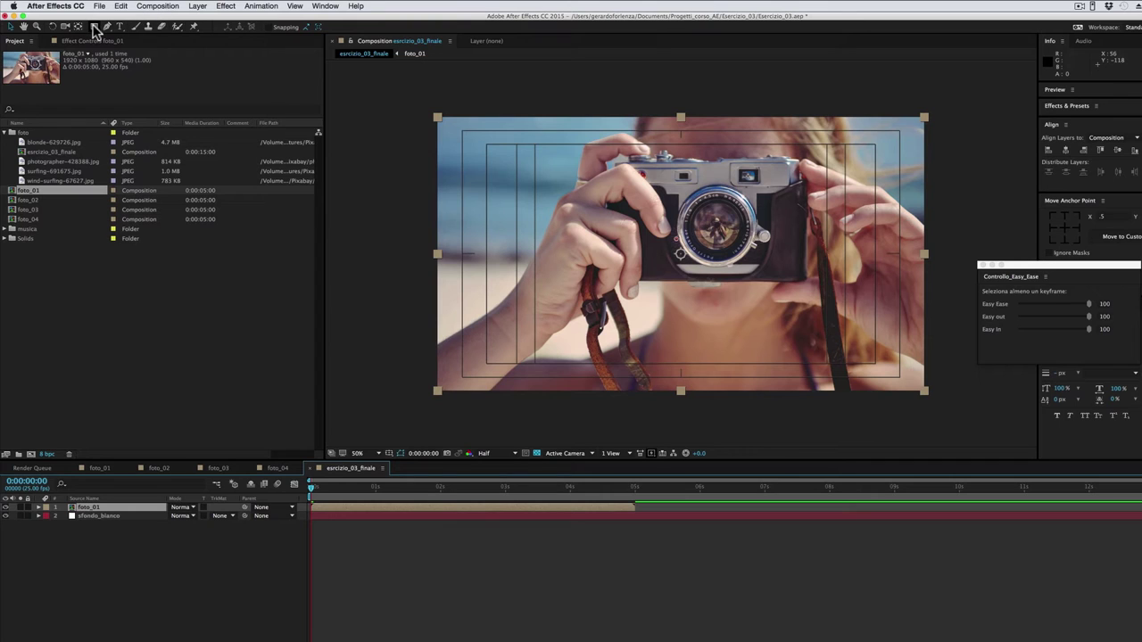
- Draw a rectangular mask over foto_01's left half and duplicate the layer
drag(96, 29, 134, 38)
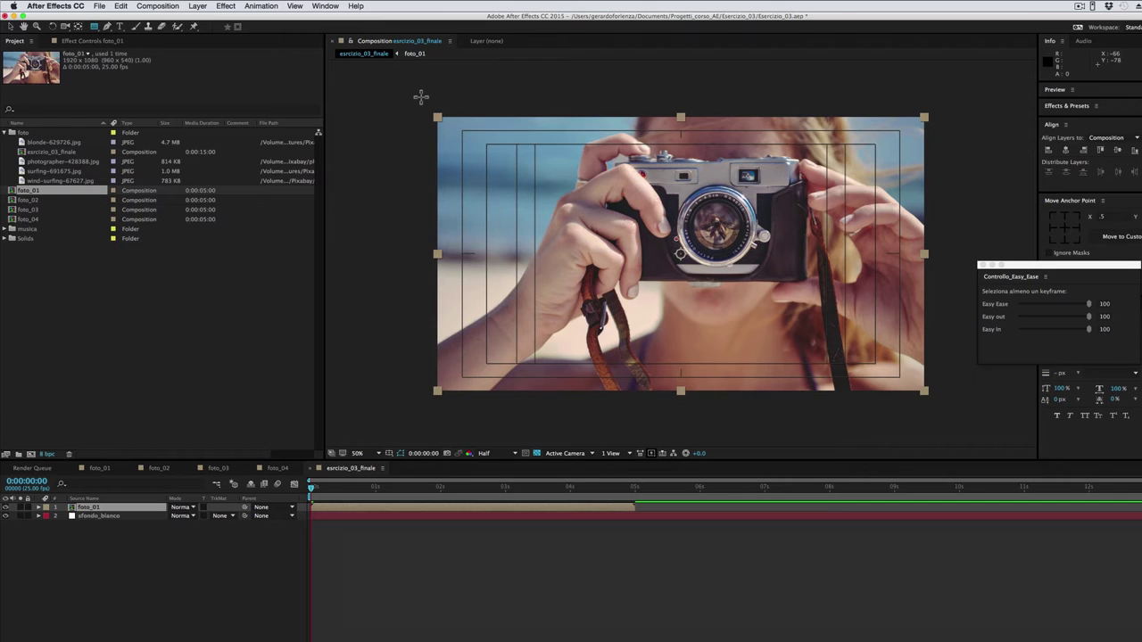
mouse_move(421, 96)
mouse_down()
mouse_move(613, 356)
mouse_move(681, 401)
mouse_up()
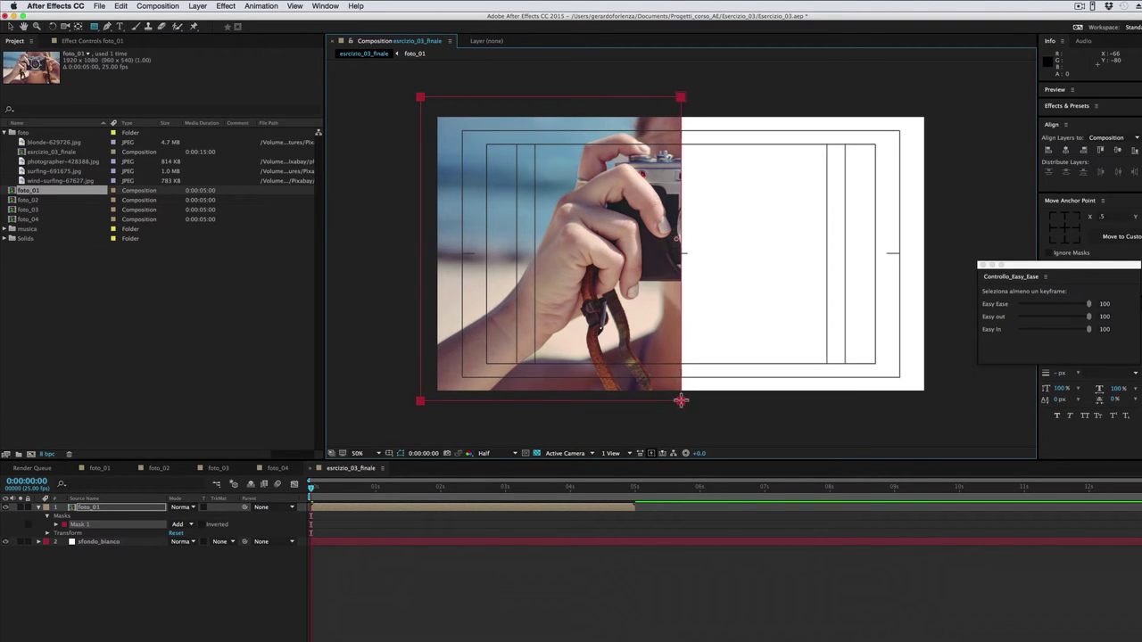
click(118, 508)
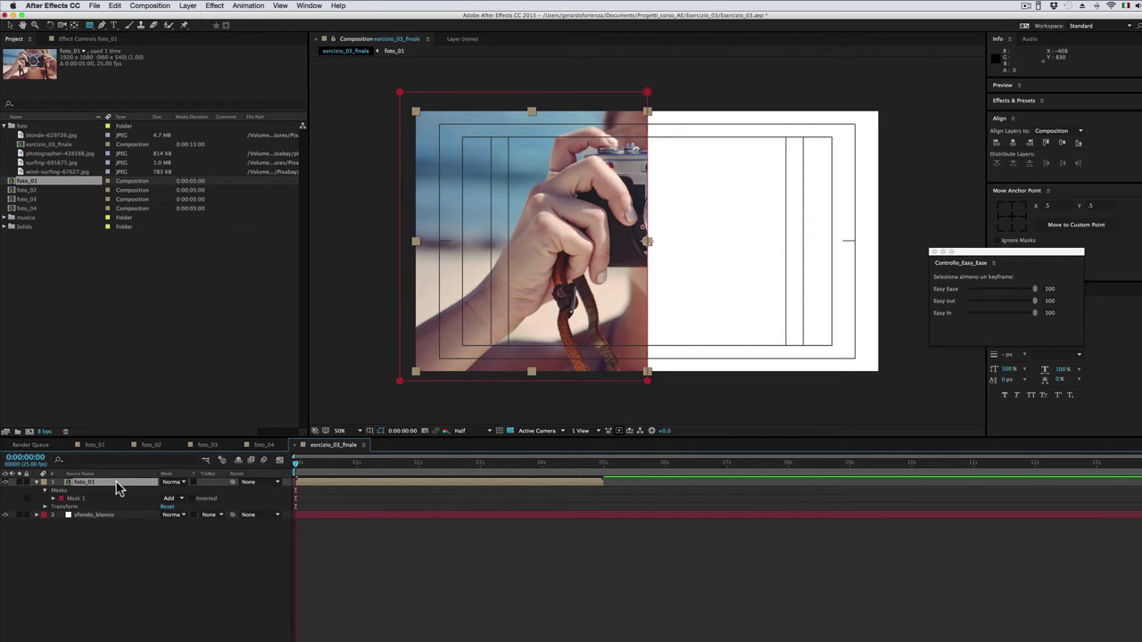
key(super)
key(super+d)
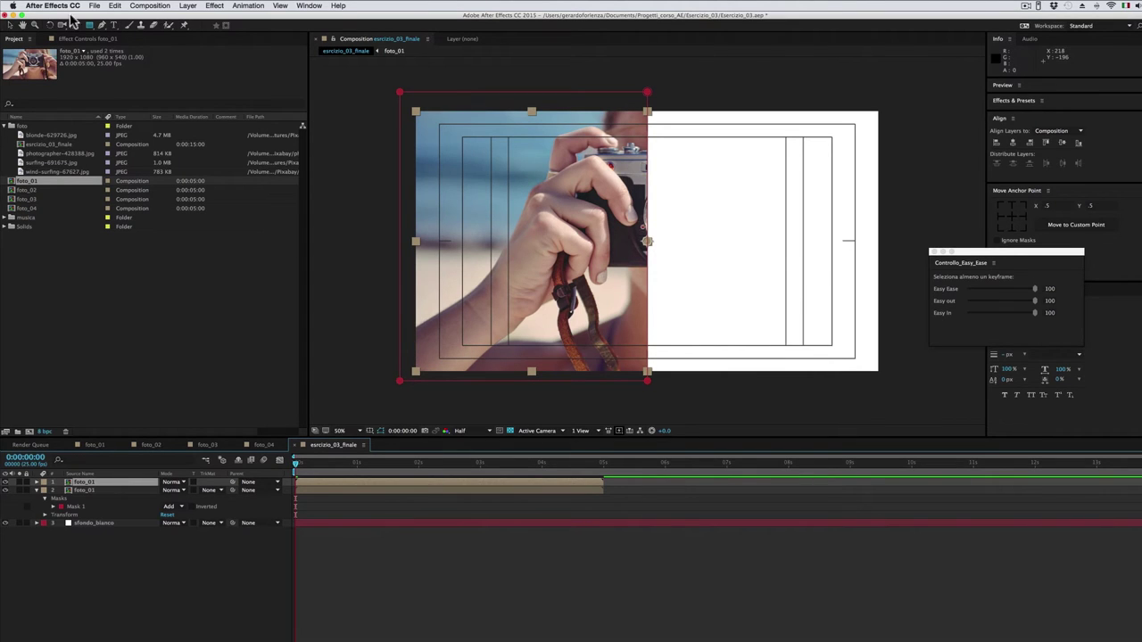
- Shift the top copy's mask to the photo's right half and toggle each copy's visibility to check
click(11, 25)
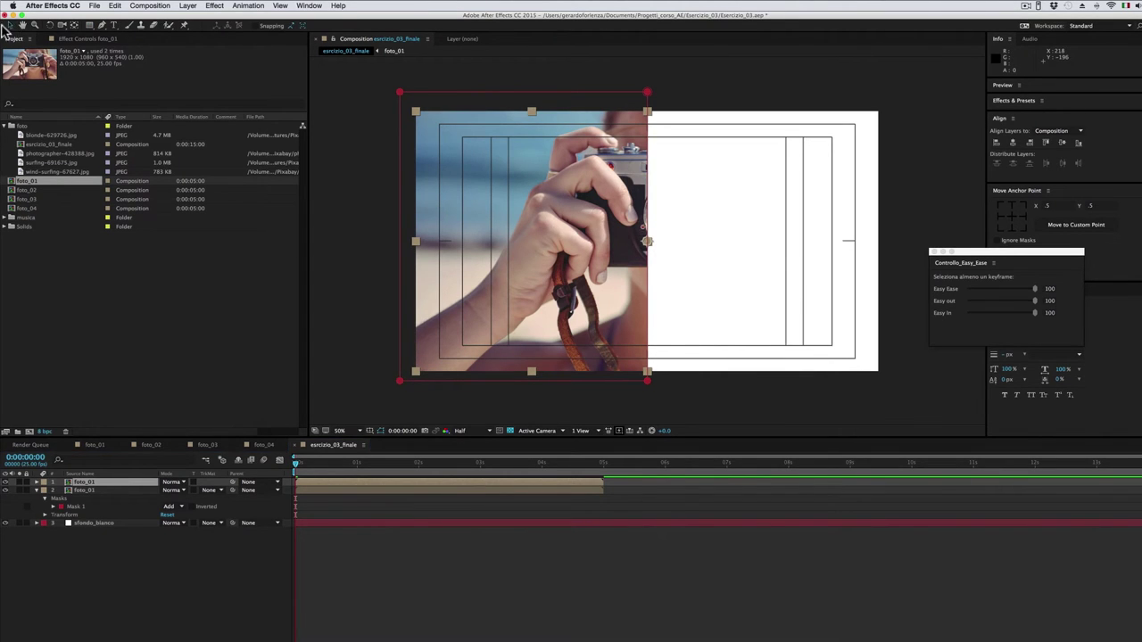
click(434, 382)
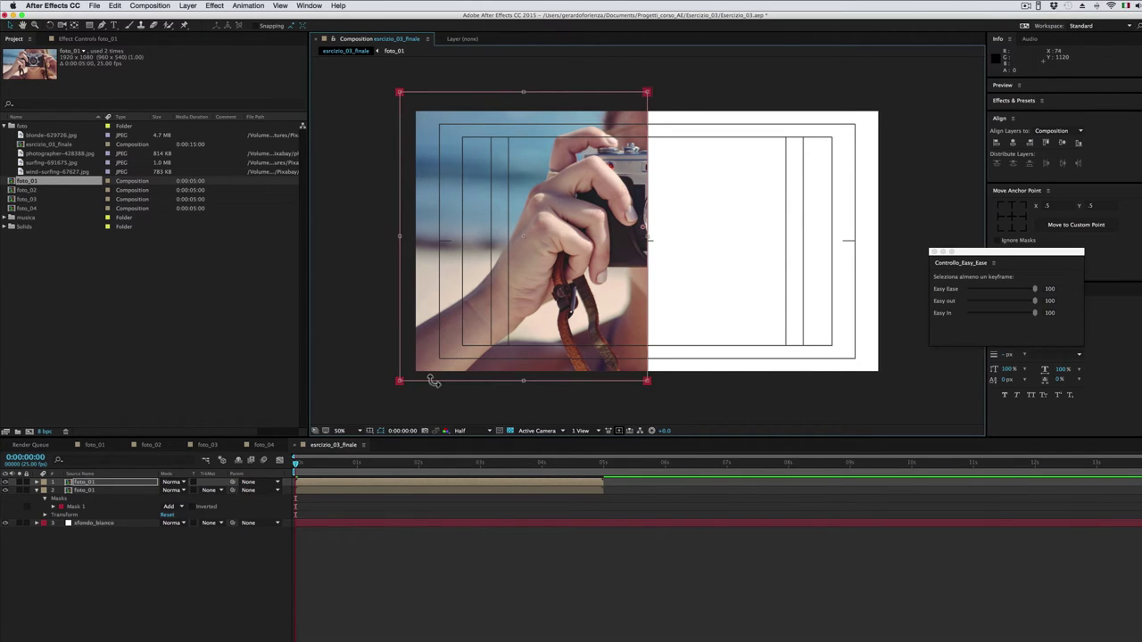
drag(399, 235, 892, 243)
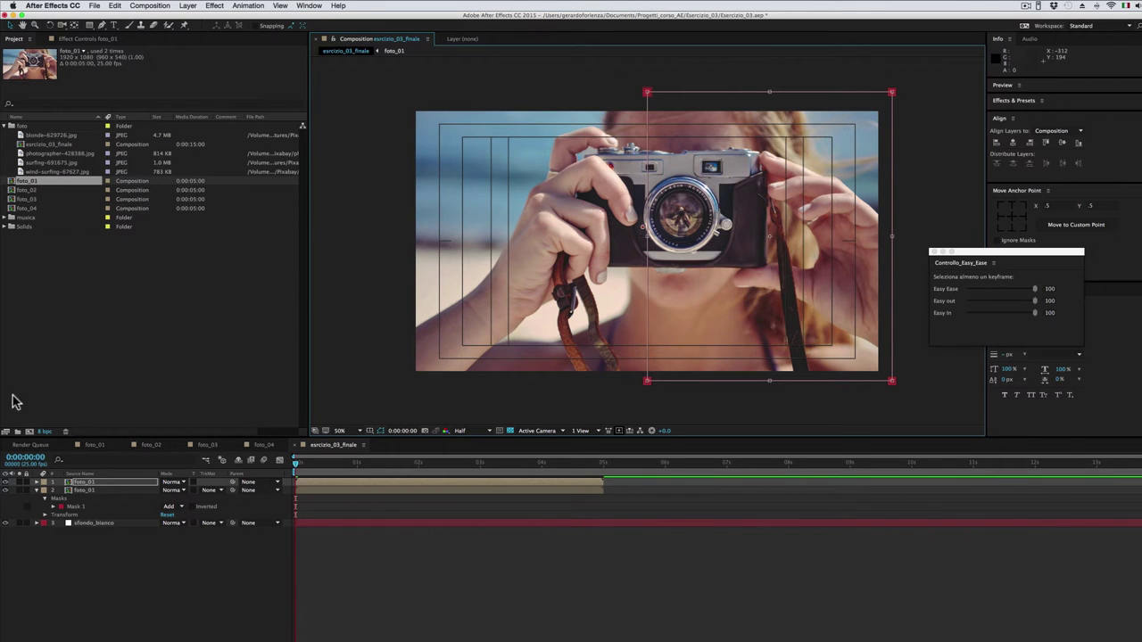
click(5, 490)
click(5, 491)
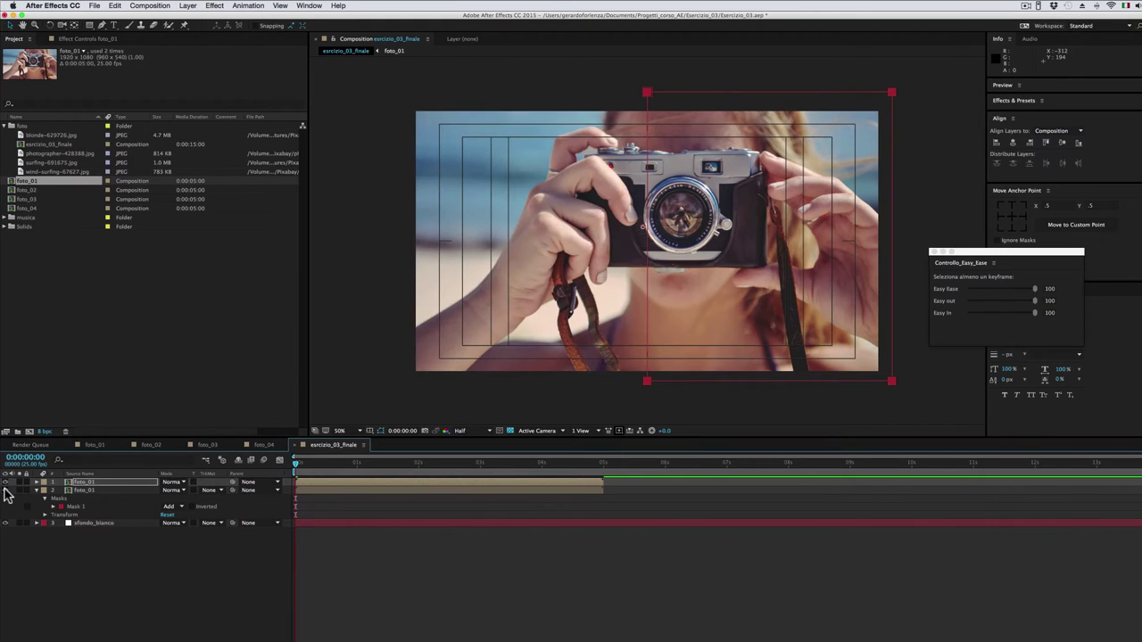
click(6, 482)
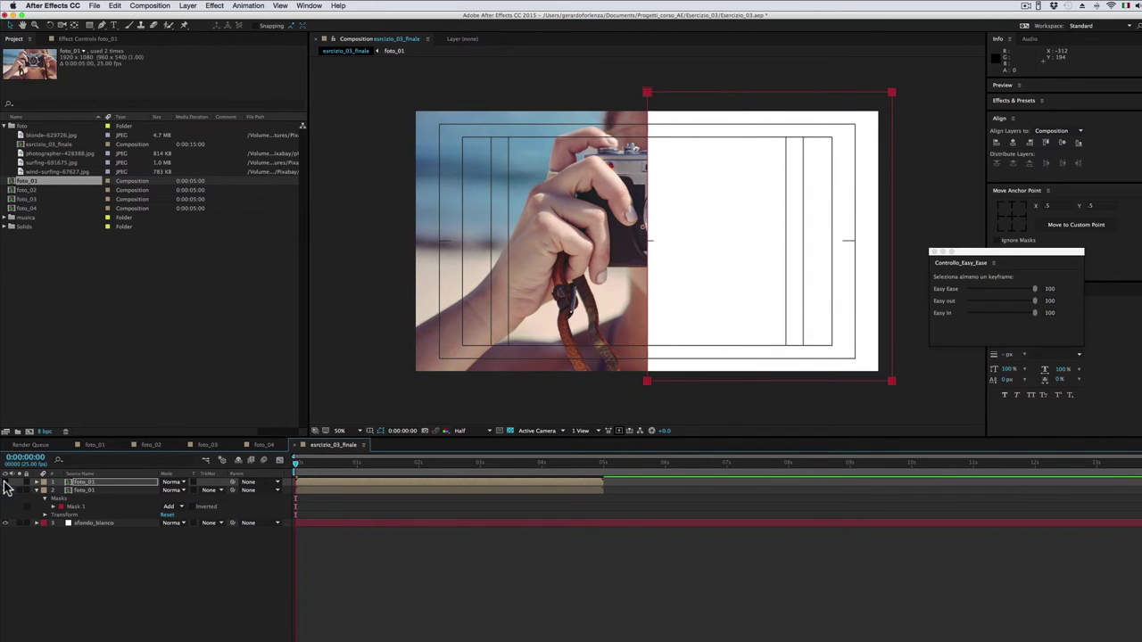
click(5, 482)
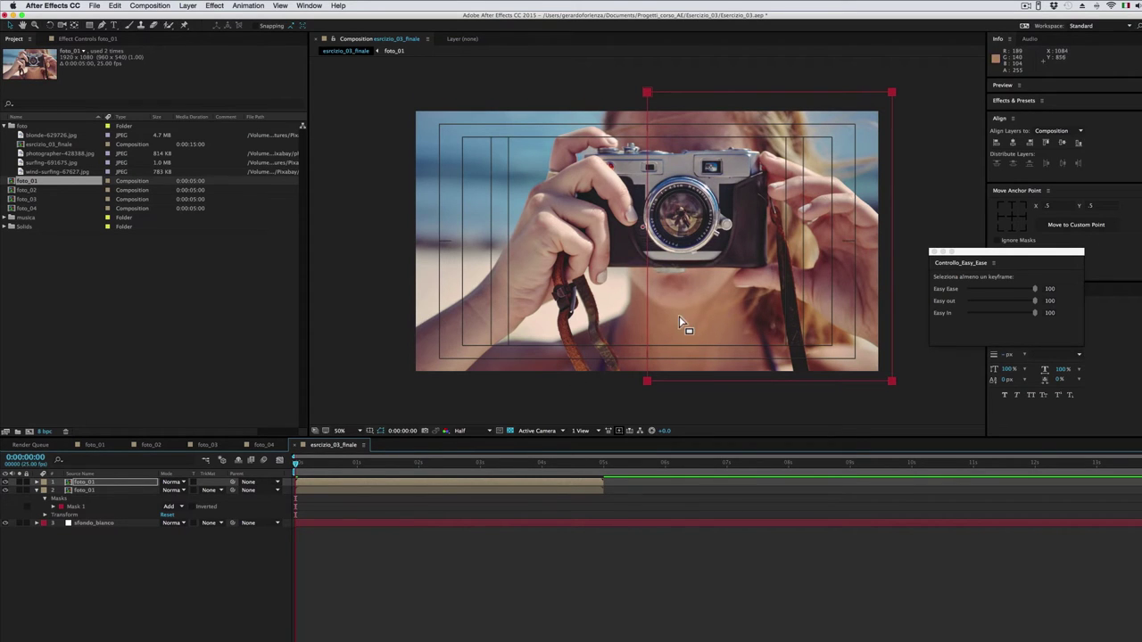
key(shift)
- Add Position keyframes to both foto_01 layers at 0:00:00:12
shift+click(90, 490)
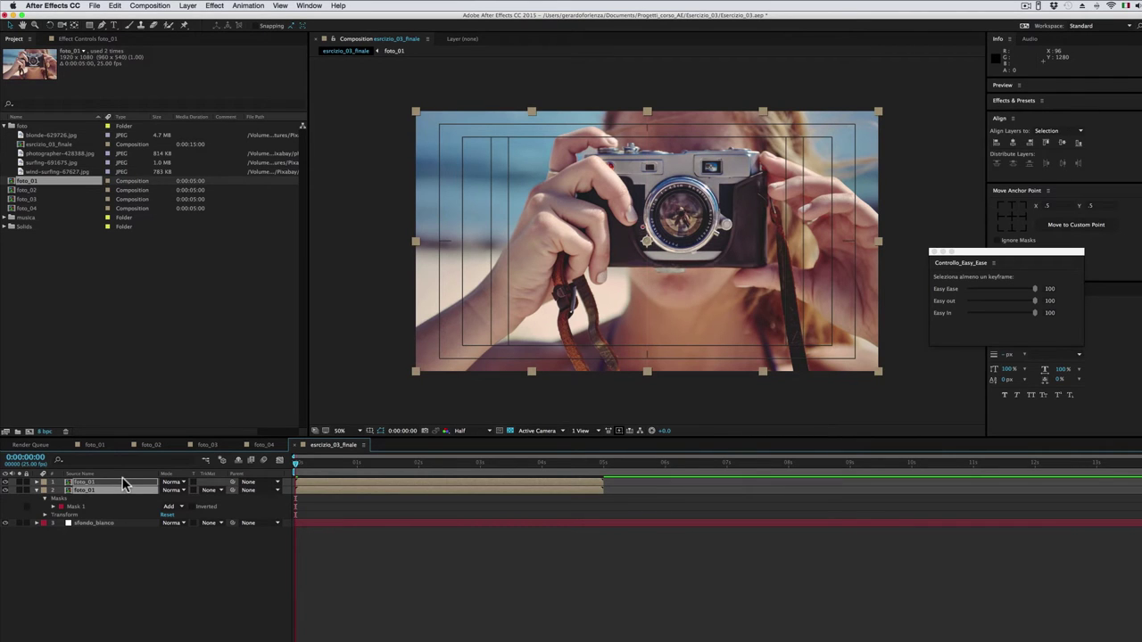
key(p)
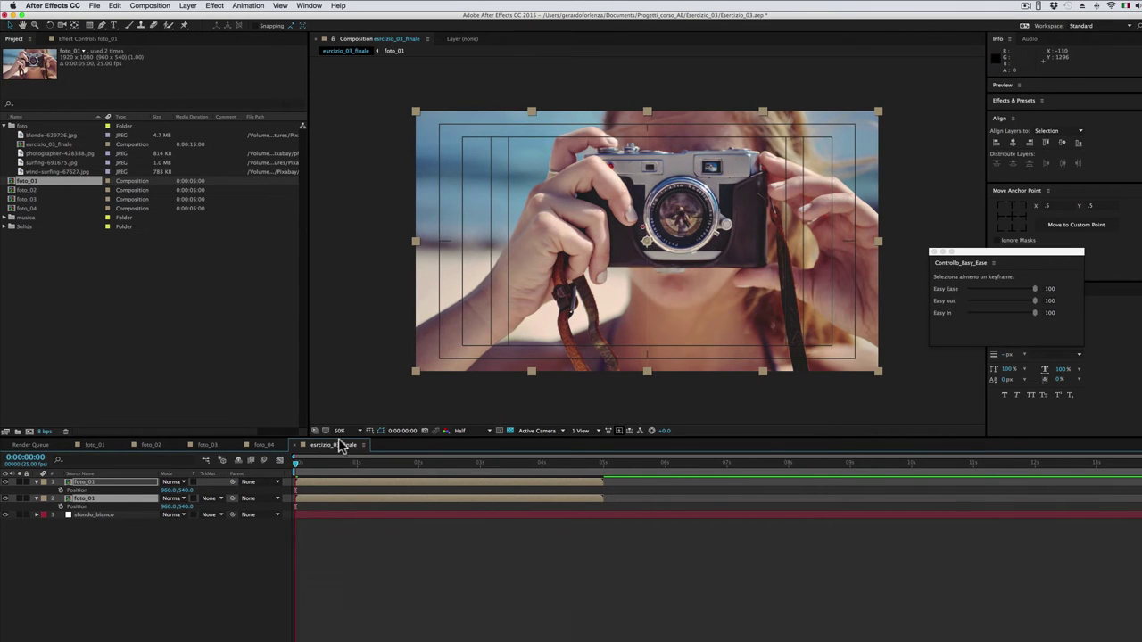
drag(297, 465, 324, 465)
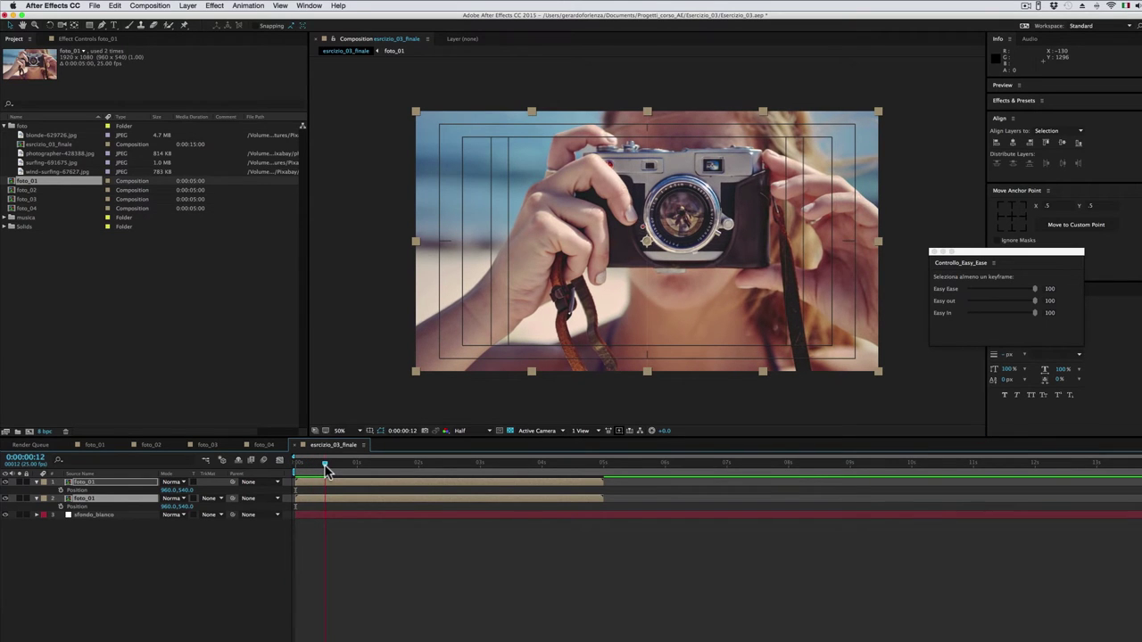
key(alt+shift+p)
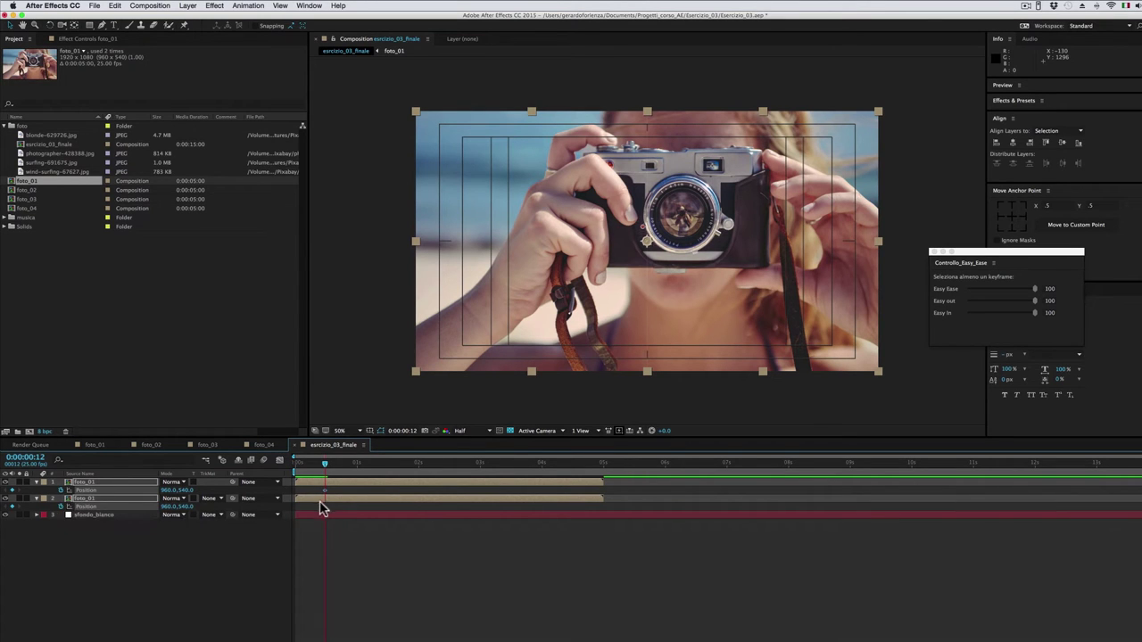
- At frame 0, start the left half above the frame and the right half below it
drag(324, 469, 279, 468)
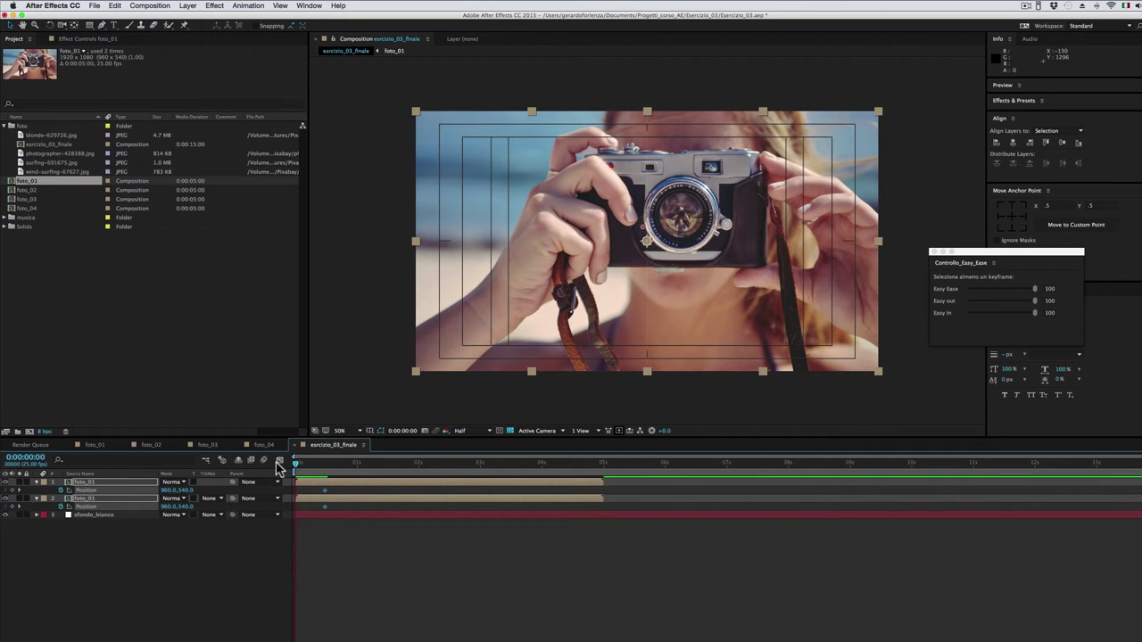
click(122, 546)
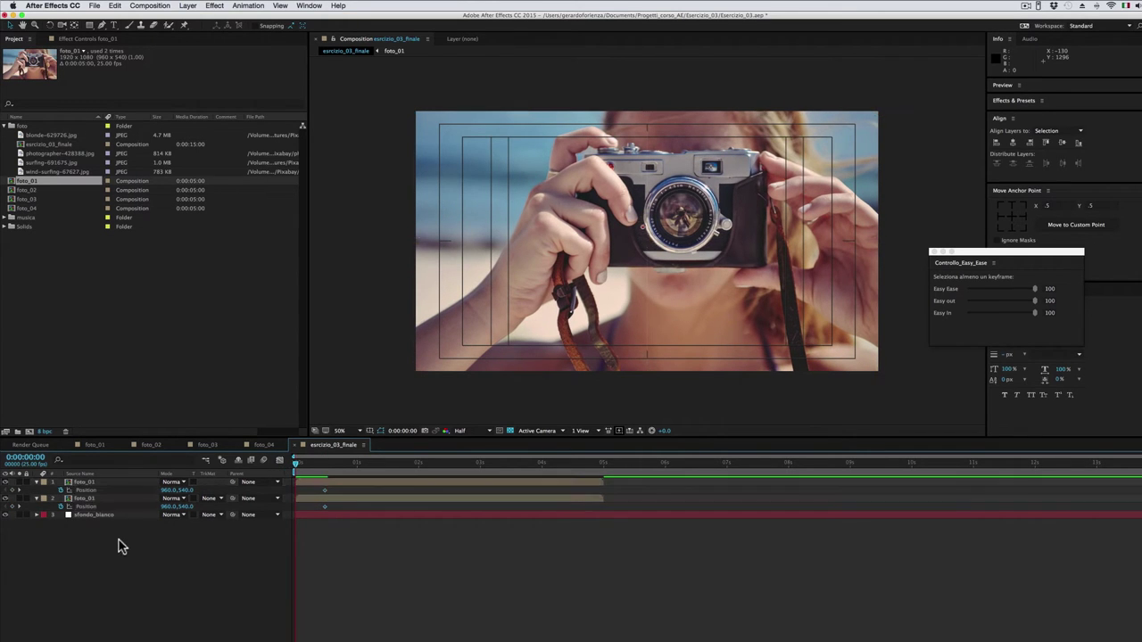
click(117, 498)
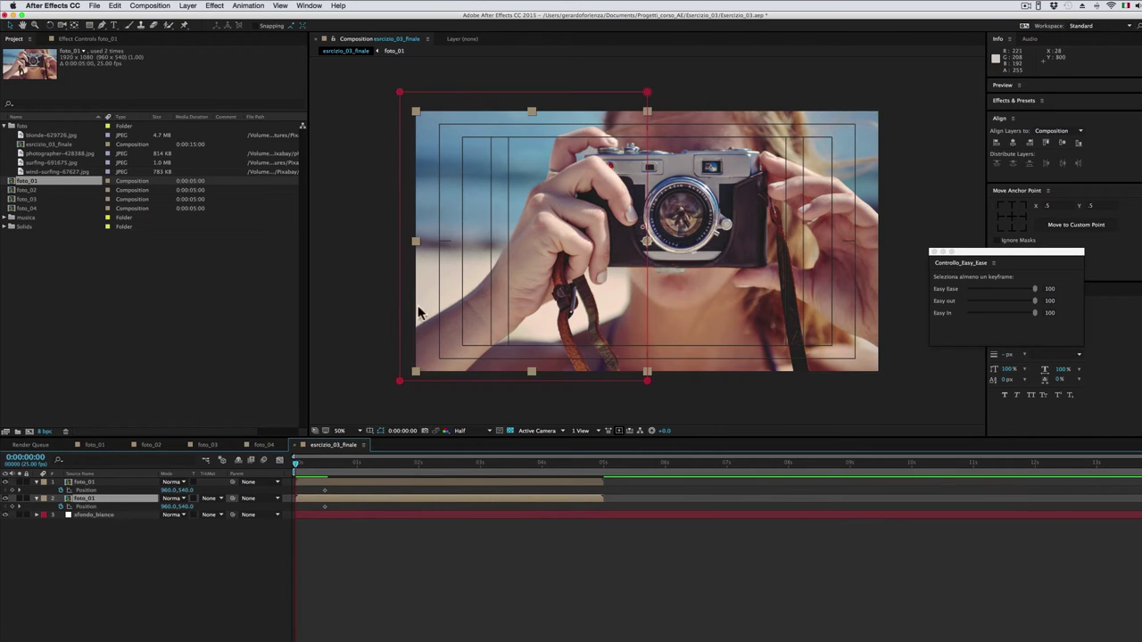
drag(185, 506, 128, 506)
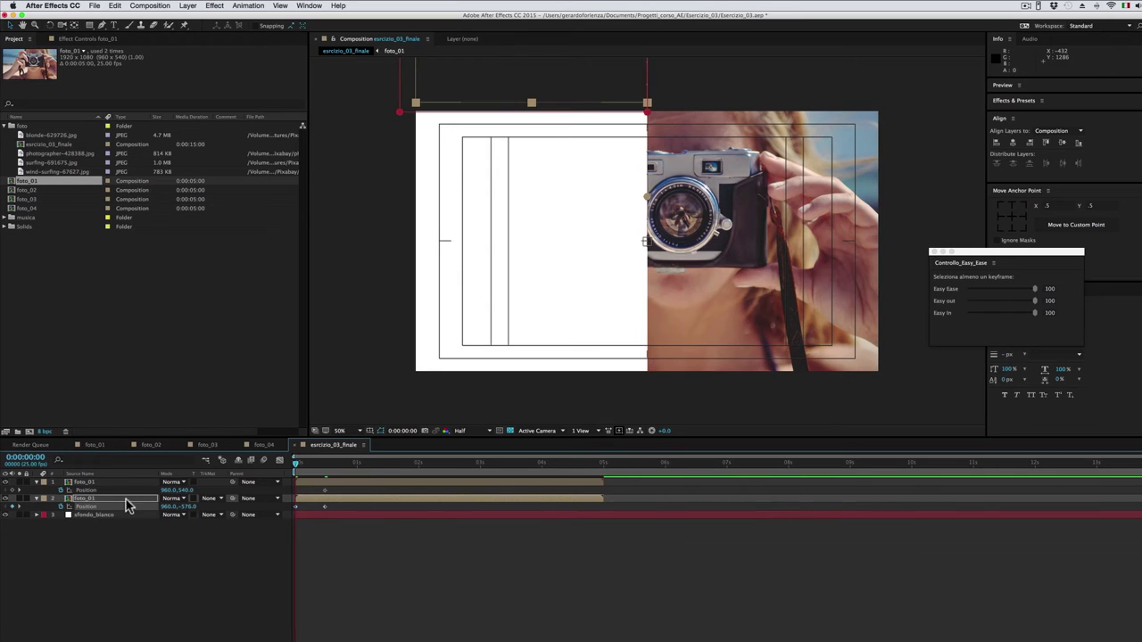
drag(183, 490, 698, 491)
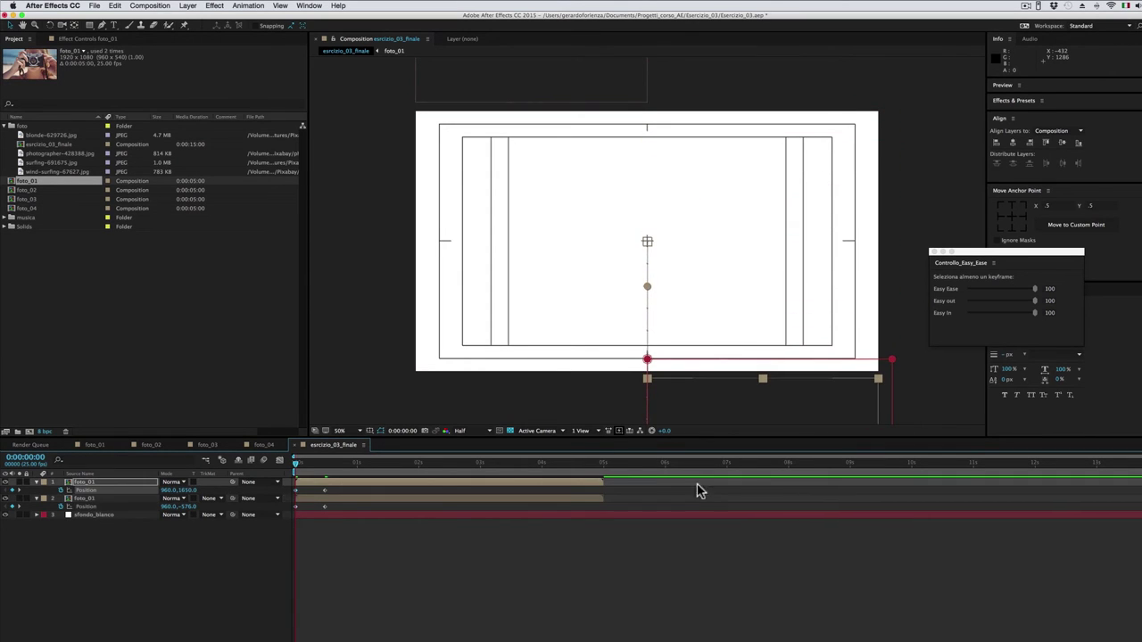
- End the work area at 0:00:01:05 and preview the slide-in
click(370, 463)
key(n)
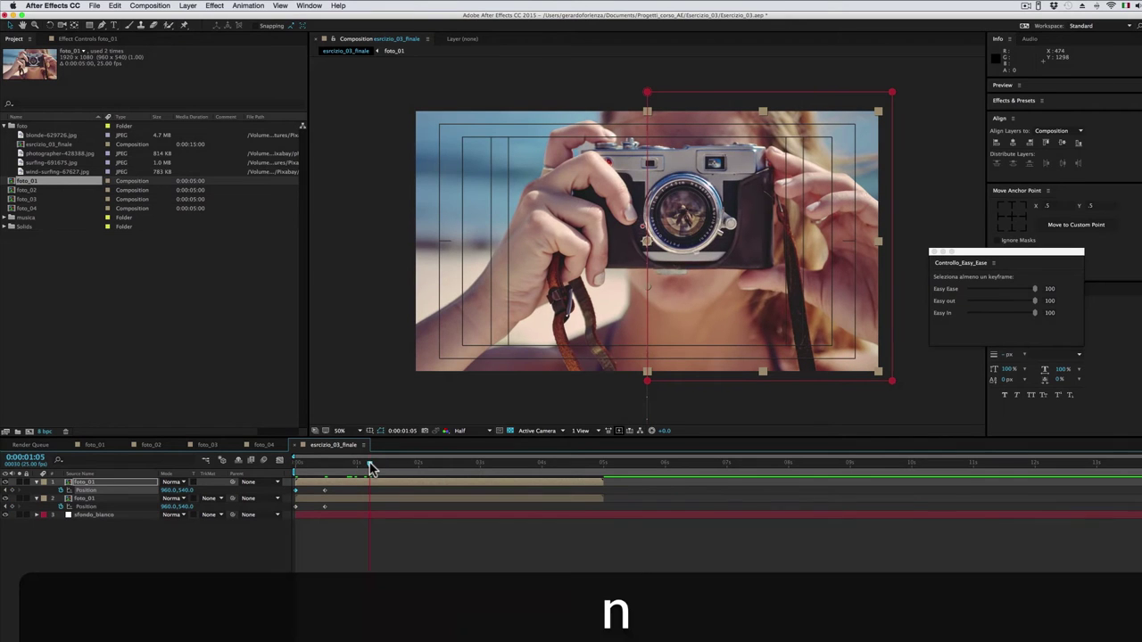
key(space)
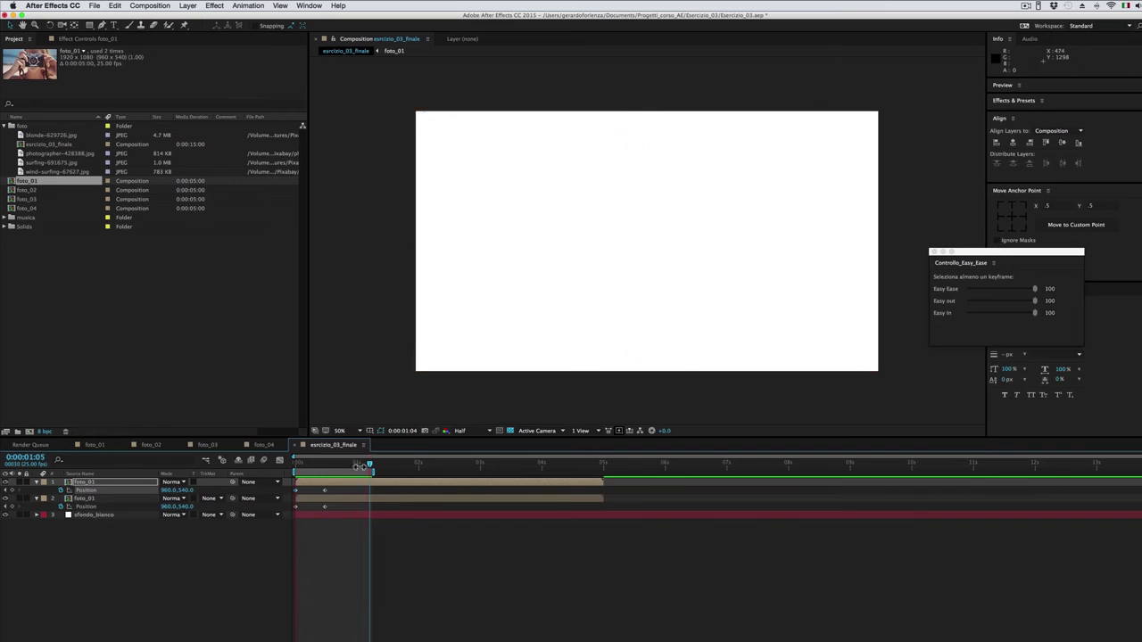
click(362, 465)
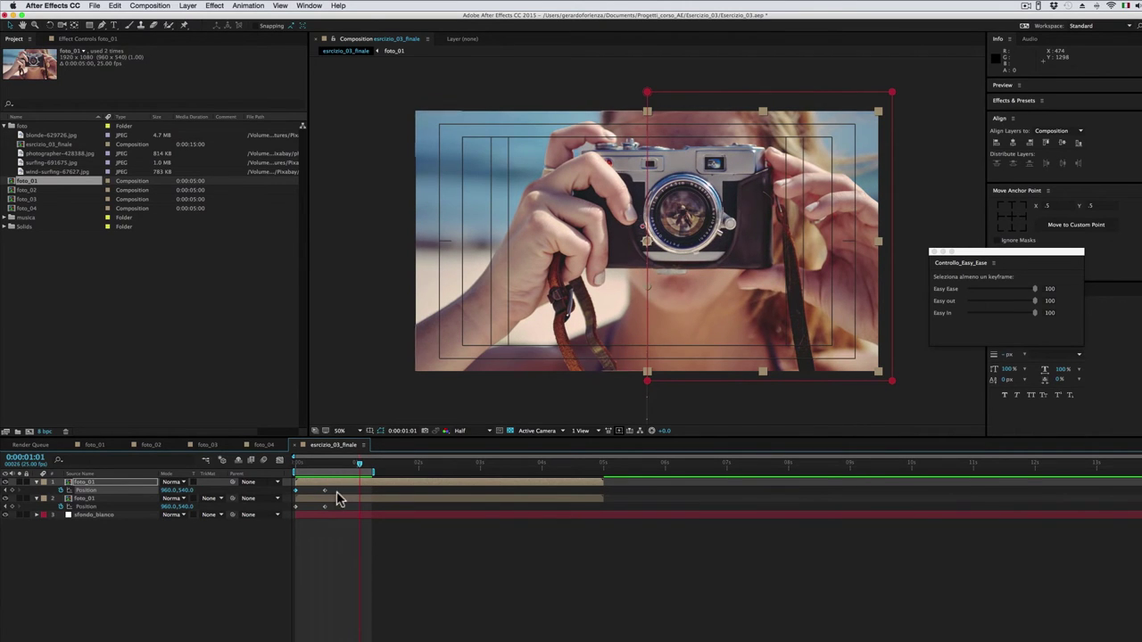
- Apply Easy Ease (F9) to both layers' Position keyframes and preview the result
drag(339, 487, 317, 521)
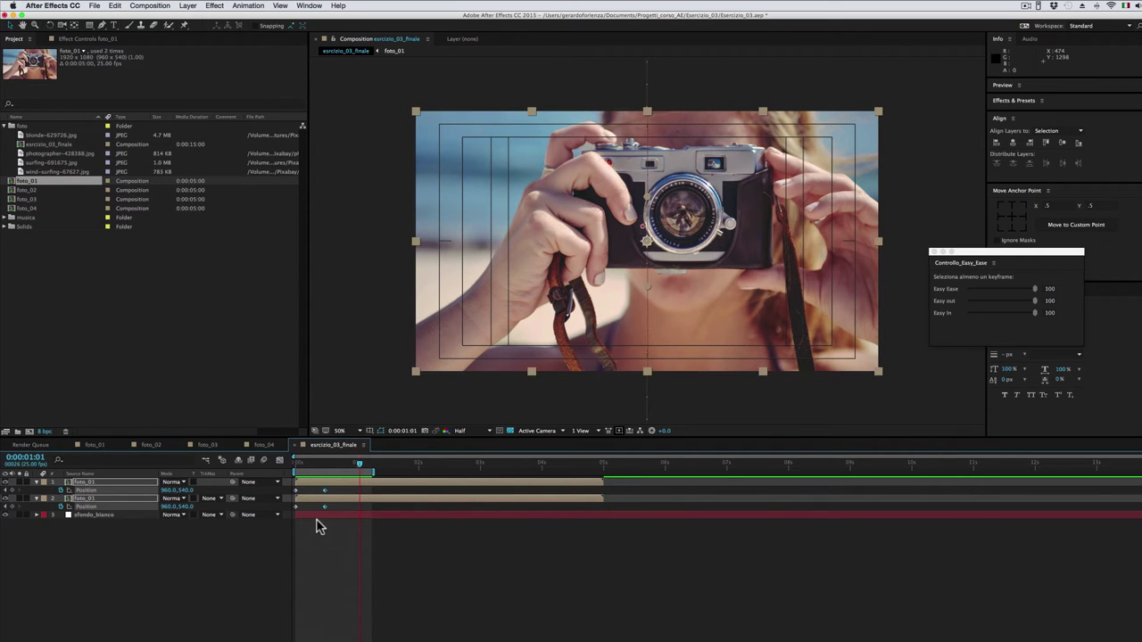
key(F9)
key(space)
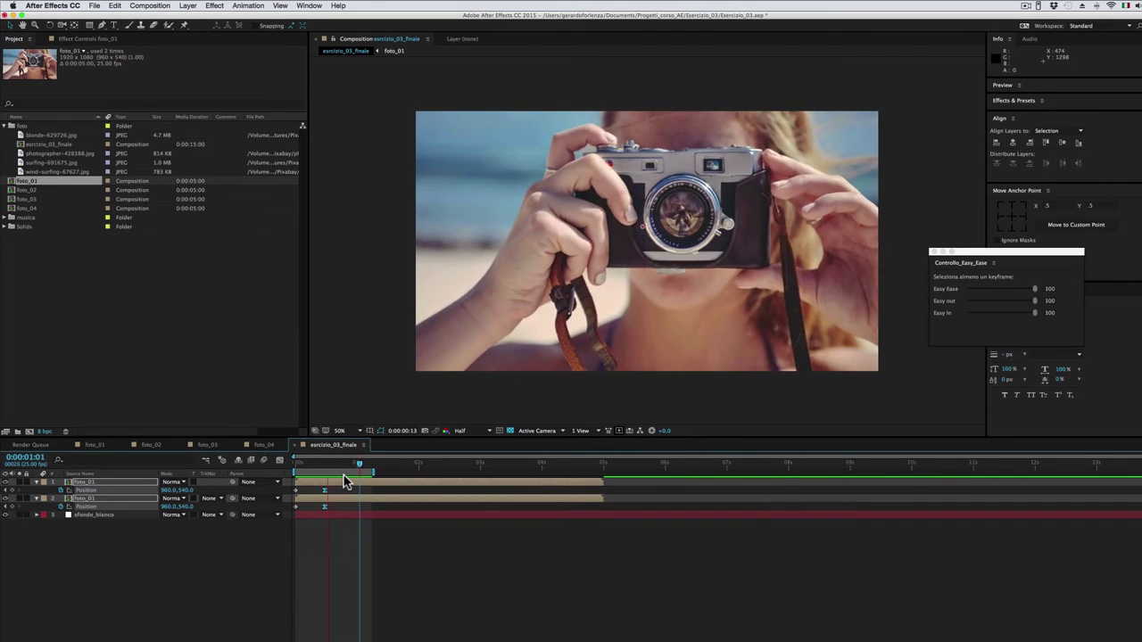
key(space)
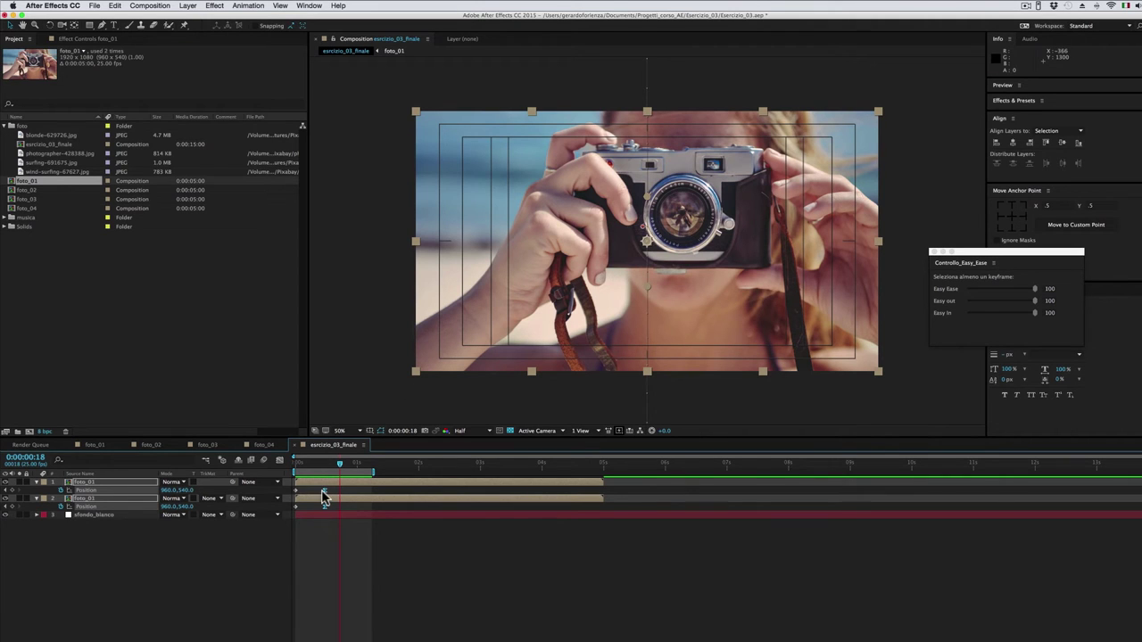
- Set the end keyframes' Controllo_Easy_Ease strength to 90 and preview the stronger easing
drag(325, 487, 332, 525)
drag(1035, 295, 1024, 297)
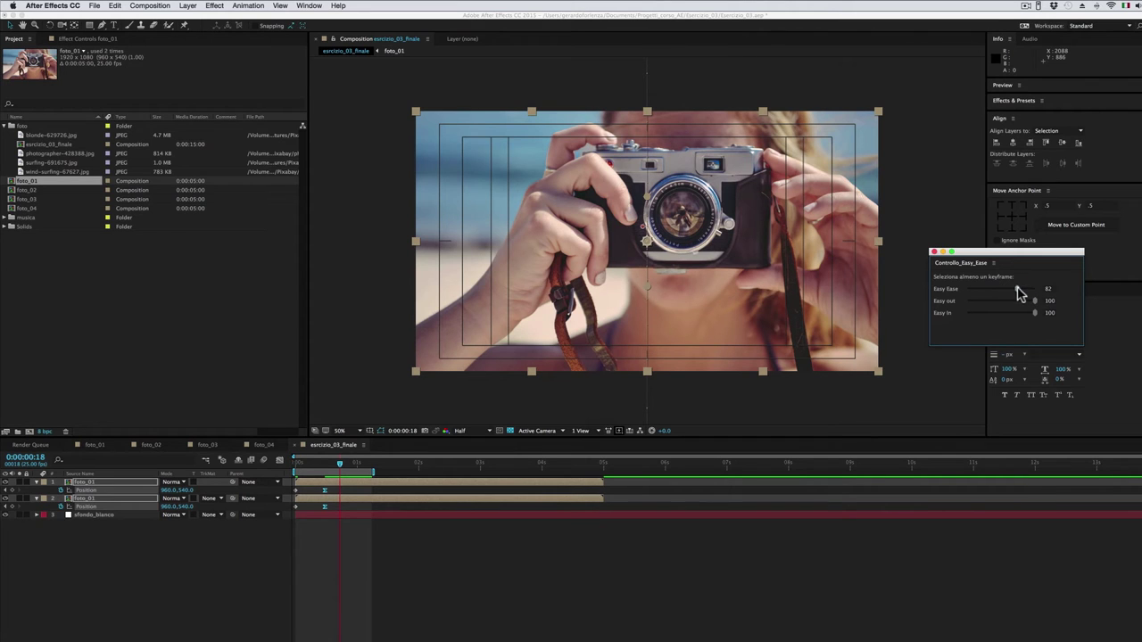
drag(1024, 286, 1026, 288)
key(space)
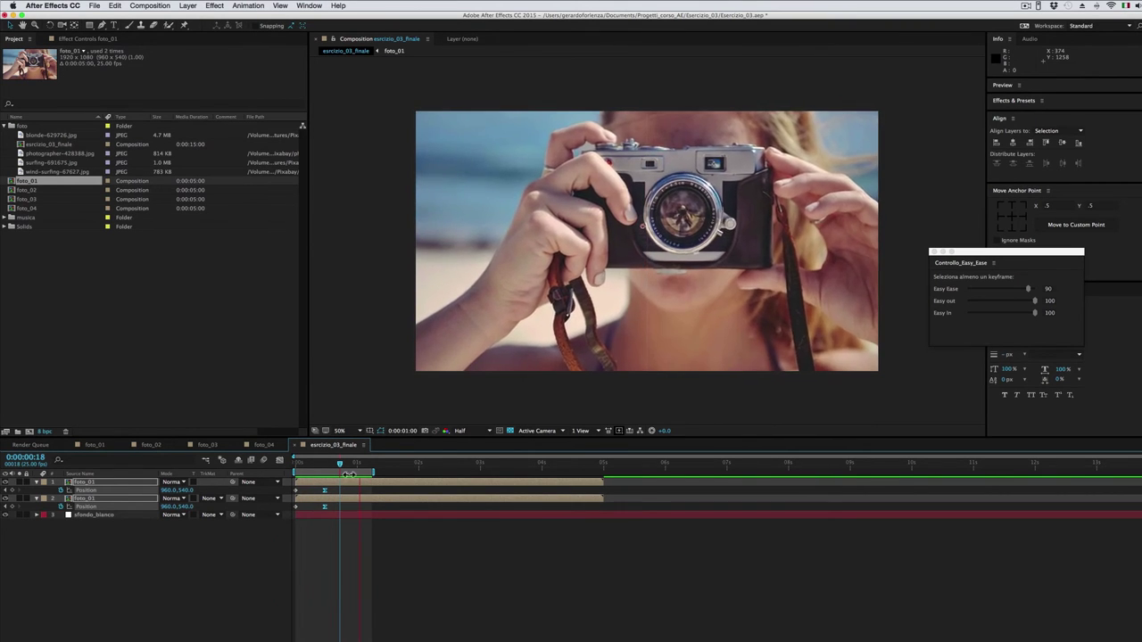
click(350, 470)
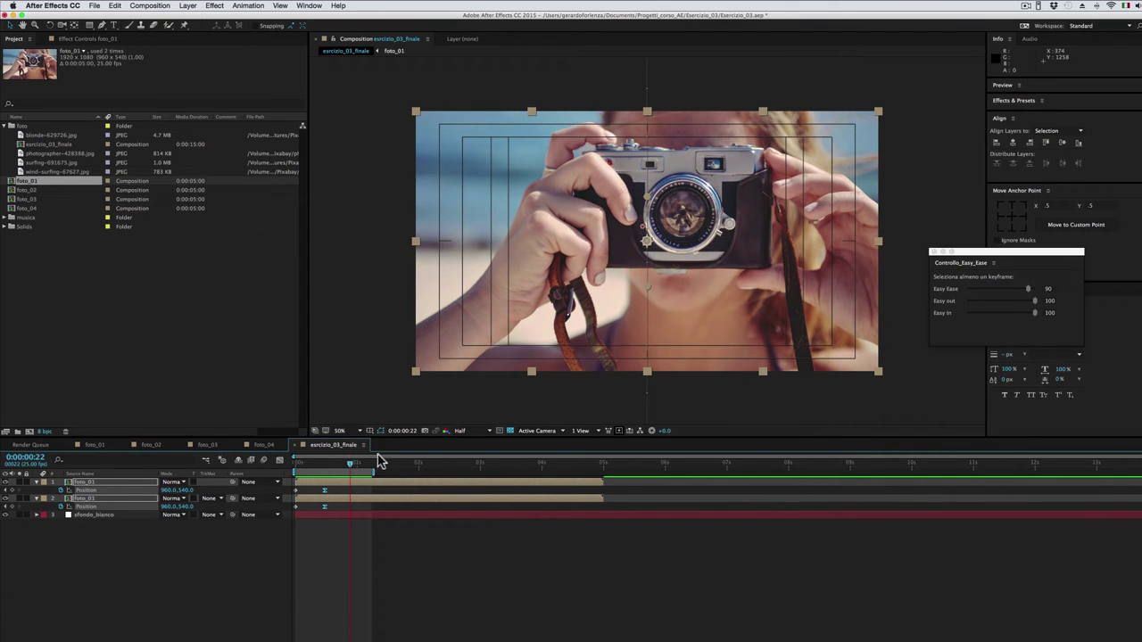
key(super+Tab)
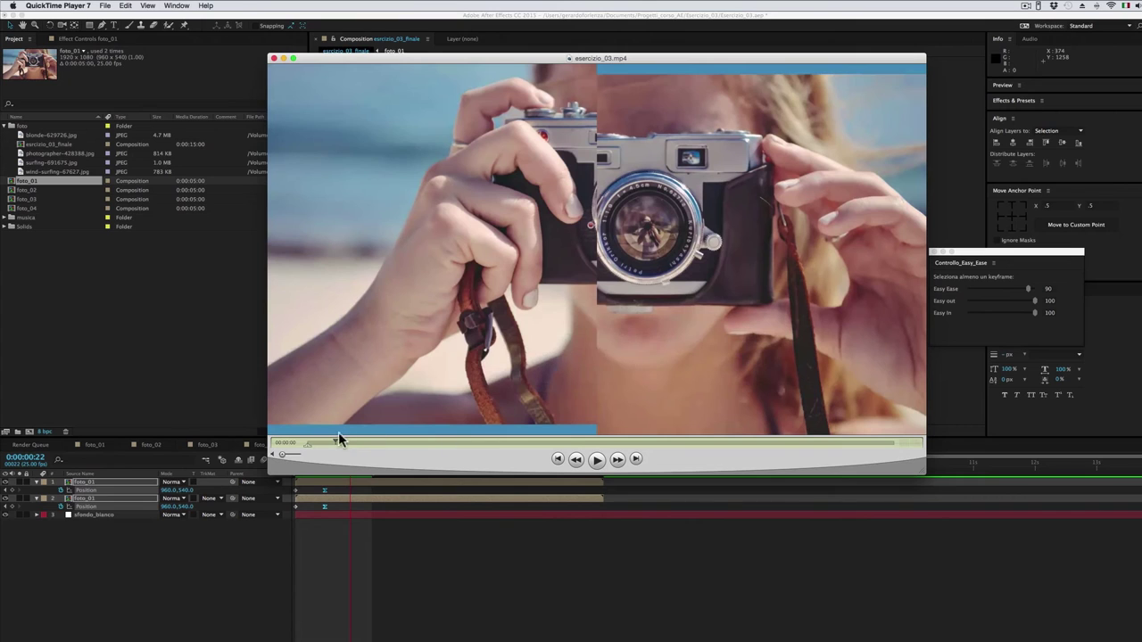
- Scrub through esercizio_03.mp4 once more, then close the reference video
drag(338, 435, 323, 441)
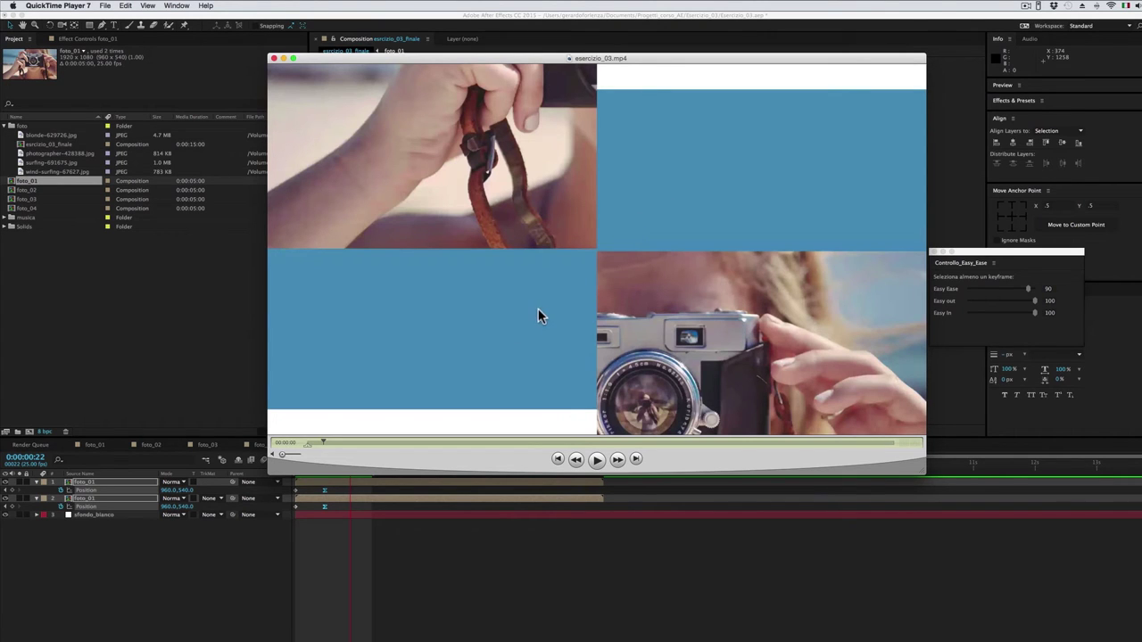
click(400, 594)
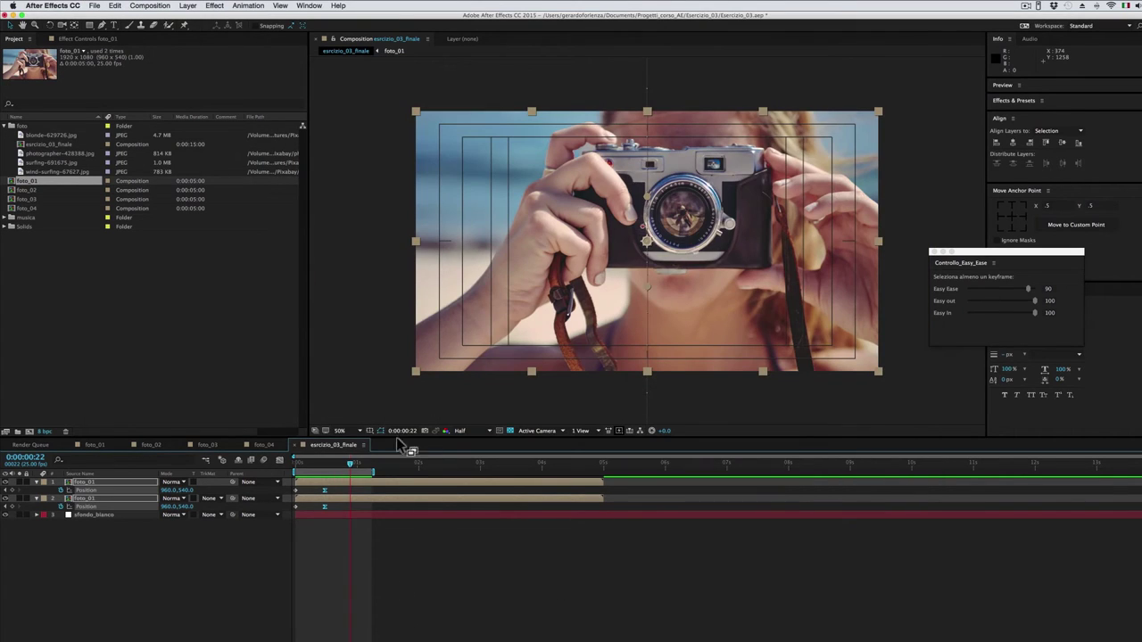
- Pre-compose both foto_01 layers into a new composition named animazione_foto_01
click(383, 485)
key(shift)
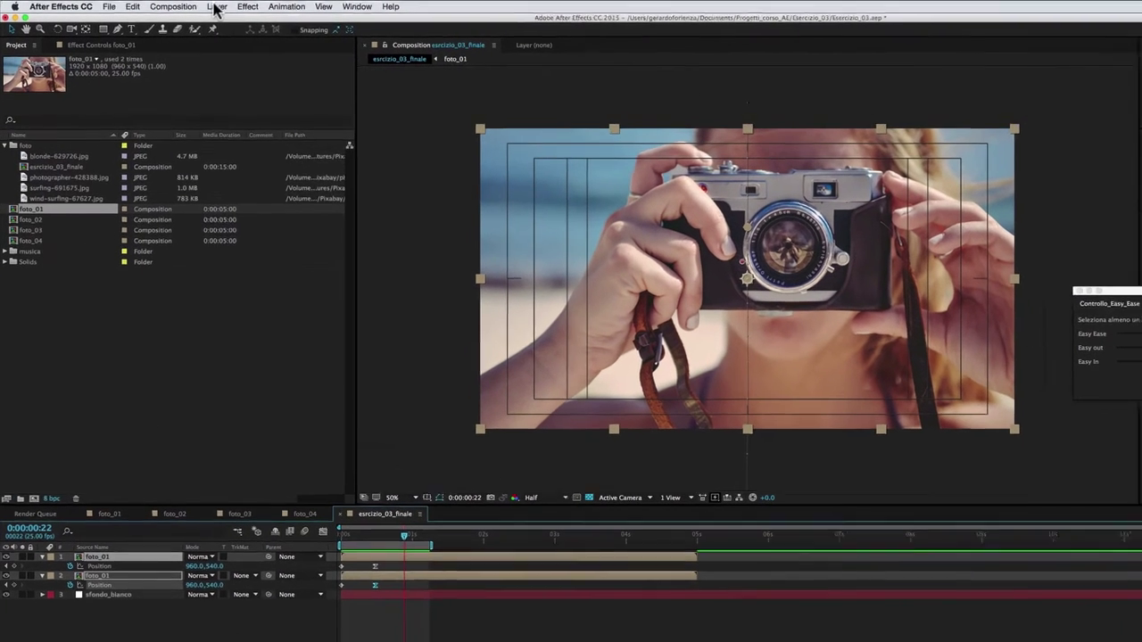
click(217, 7)
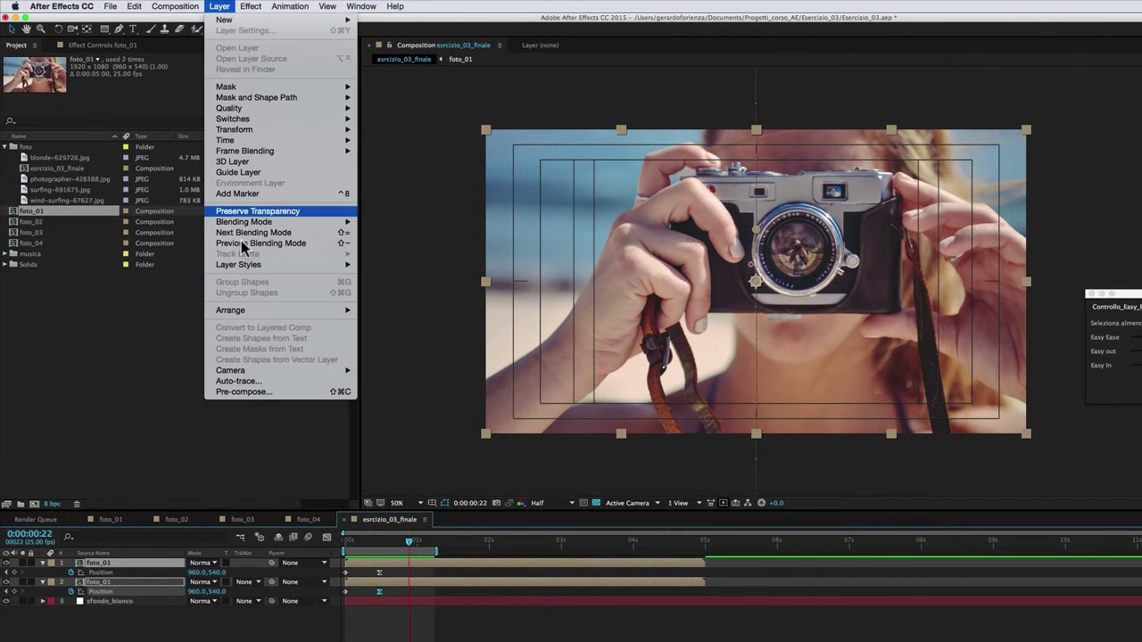
click(248, 391)
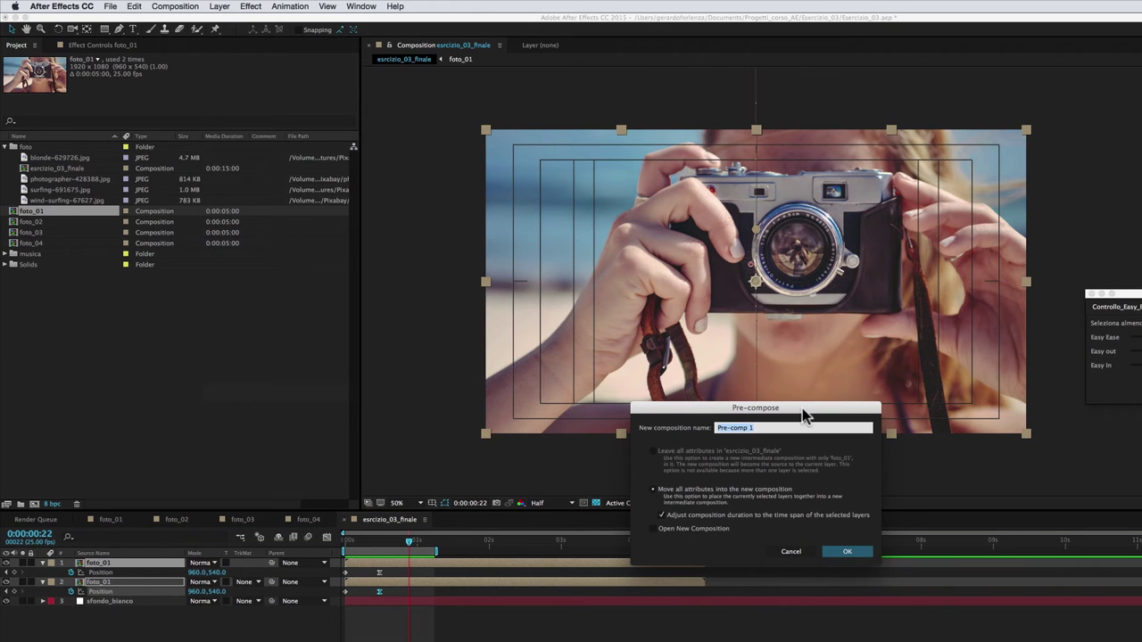
text(animazione_foto_01)
click(852, 550)
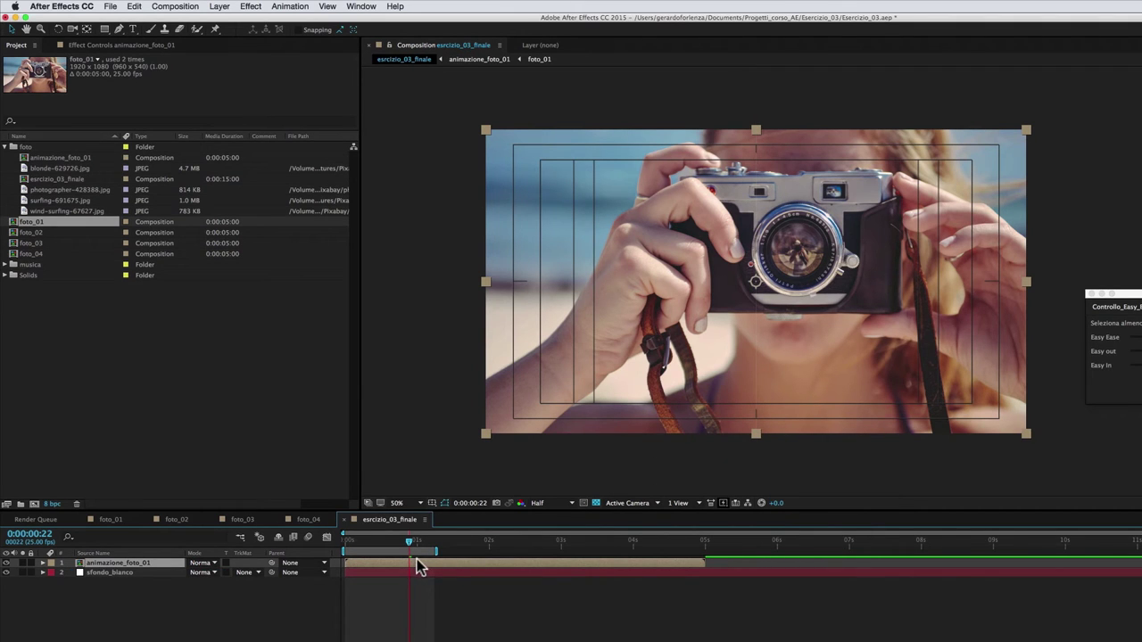
- Duplicate animazione_foto_01, give the lower copy a red Fill, and start the top copy a frame later
key(ctrl+d)
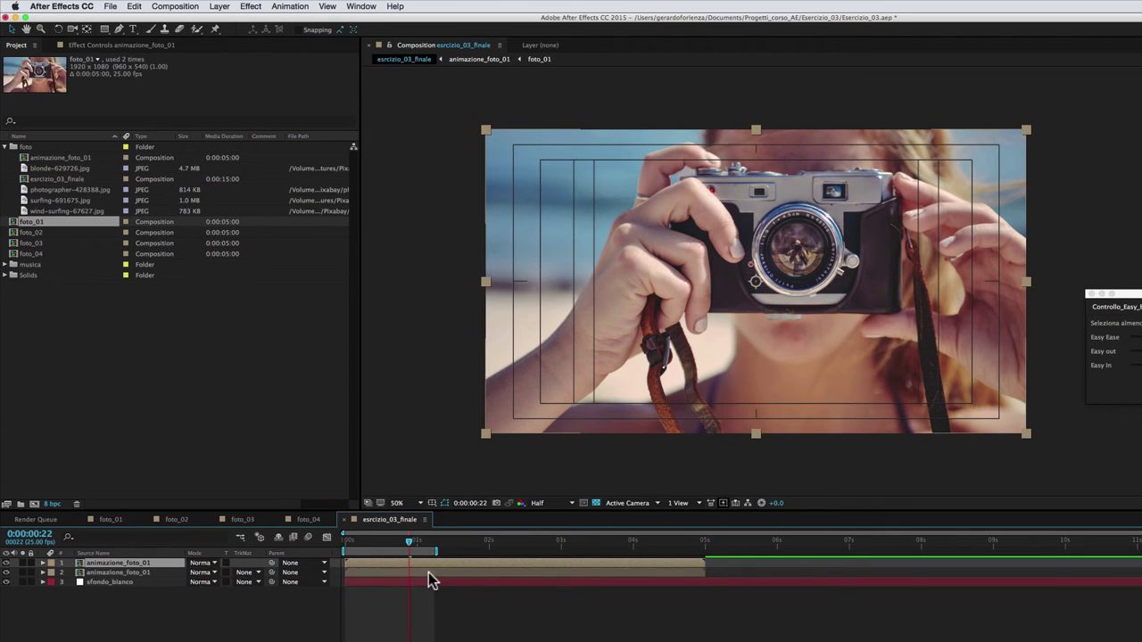
click(426, 573)
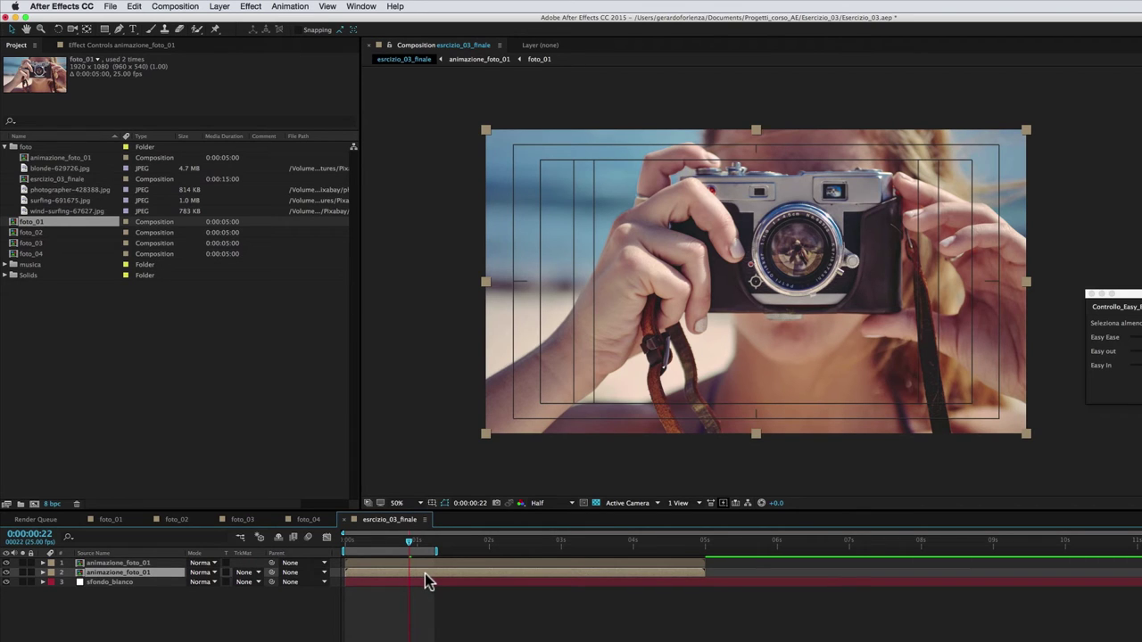
click(253, 8)
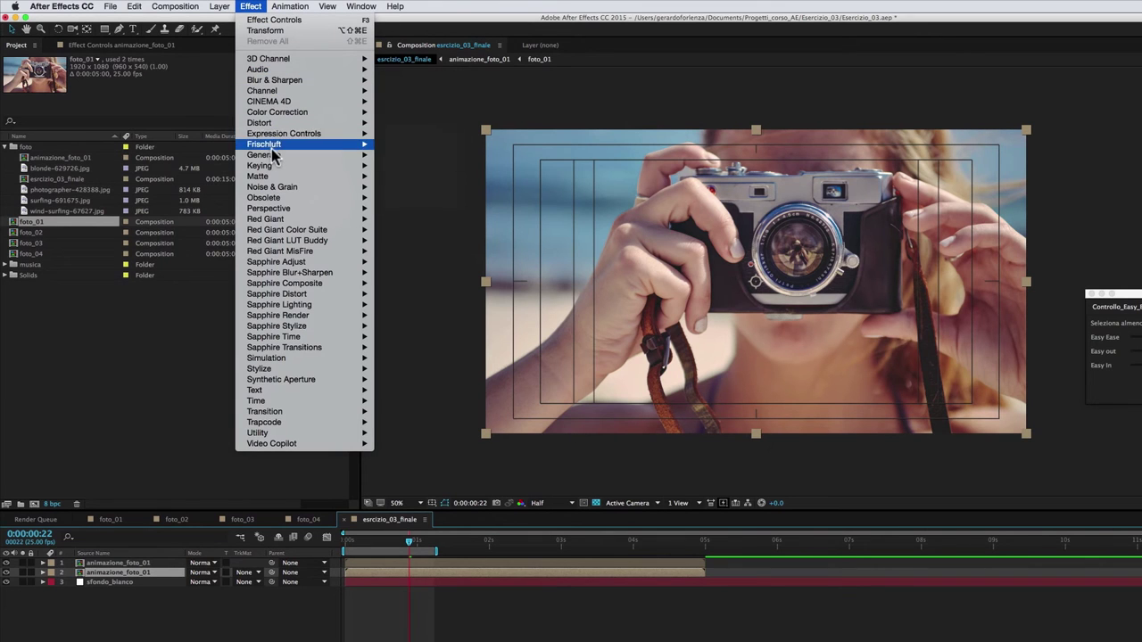
mouse_move(274, 155)
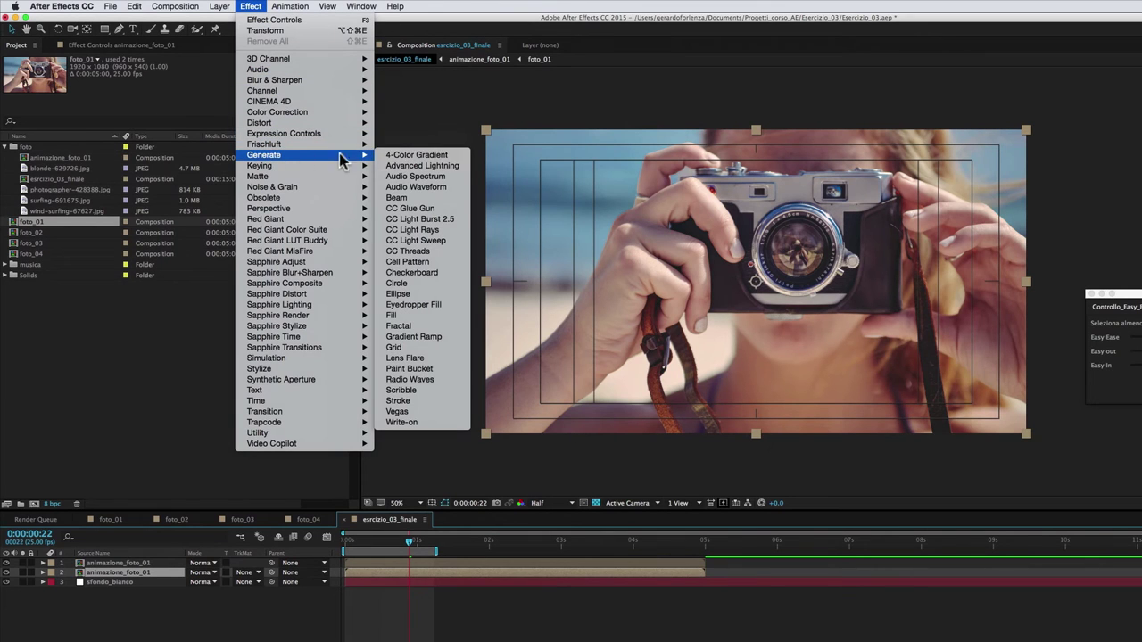
click(404, 320)
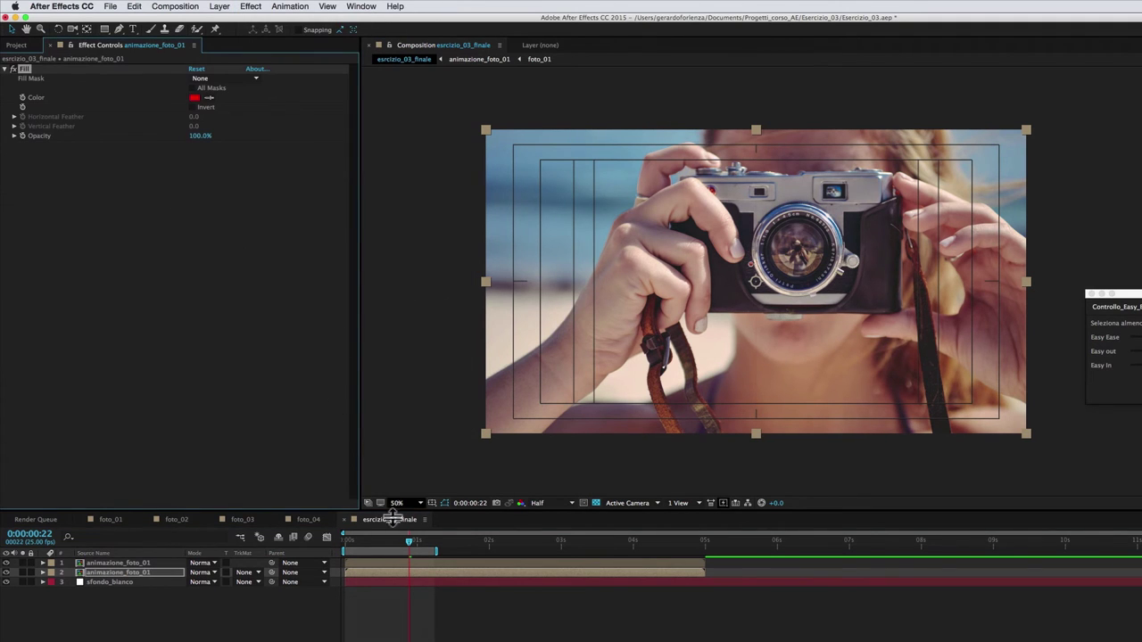
click(380, 563)
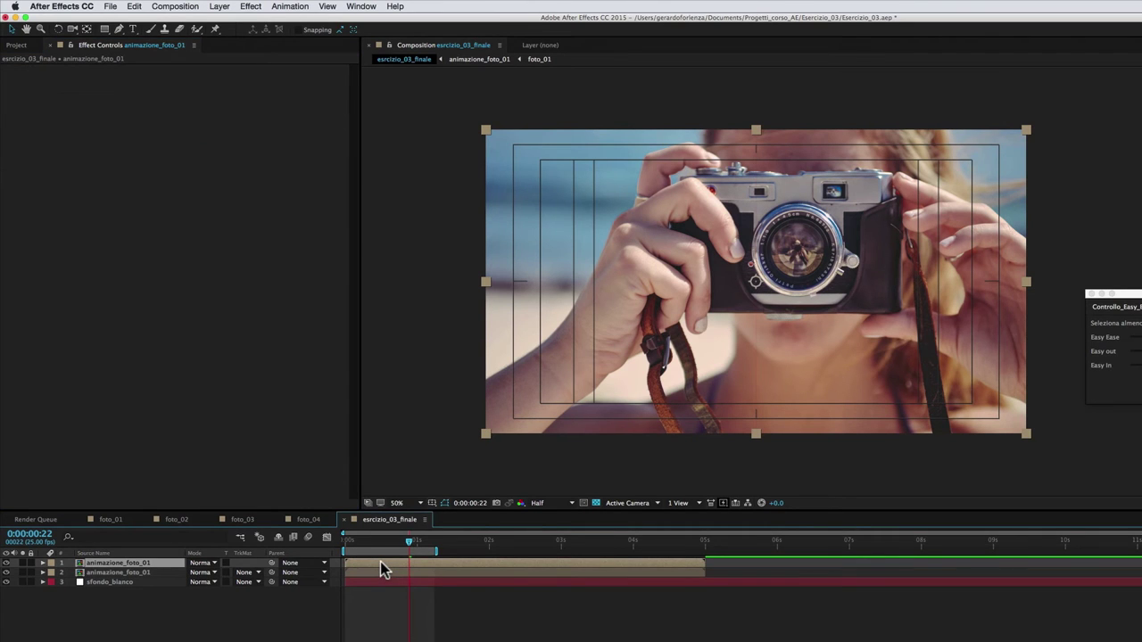
mouse_move(380, 563)
mouse_down()
mouse_move(375, 545)
mouse_move(347, 540)
mouse_up()
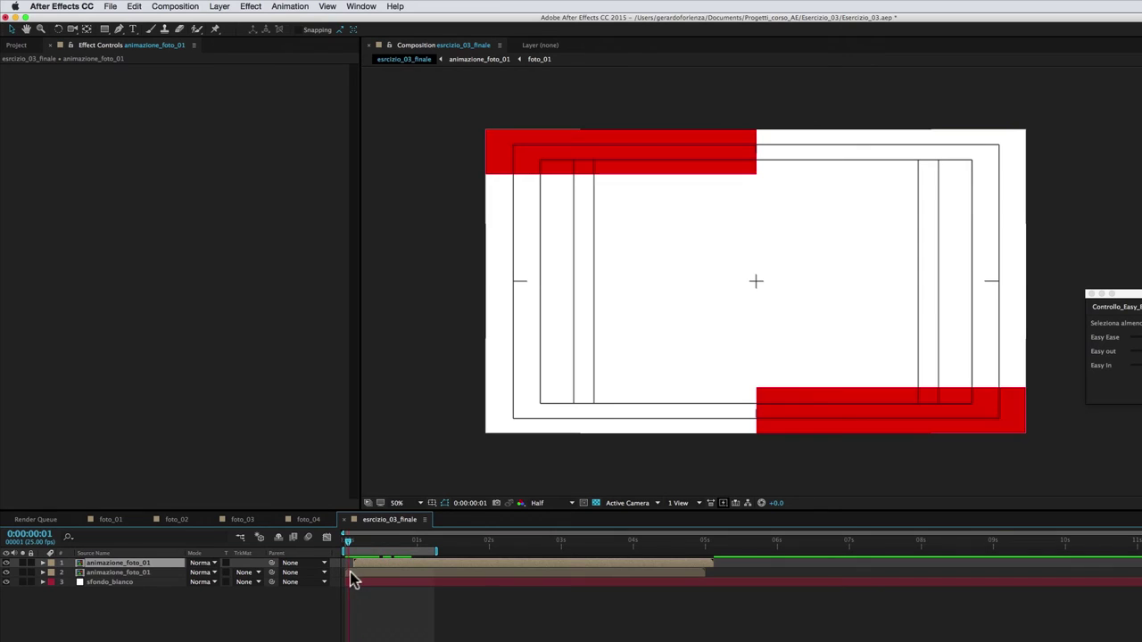
- Scrub the red bars near the start and delay the top animazione_foto_01 copy by another frame
click(350, 572)
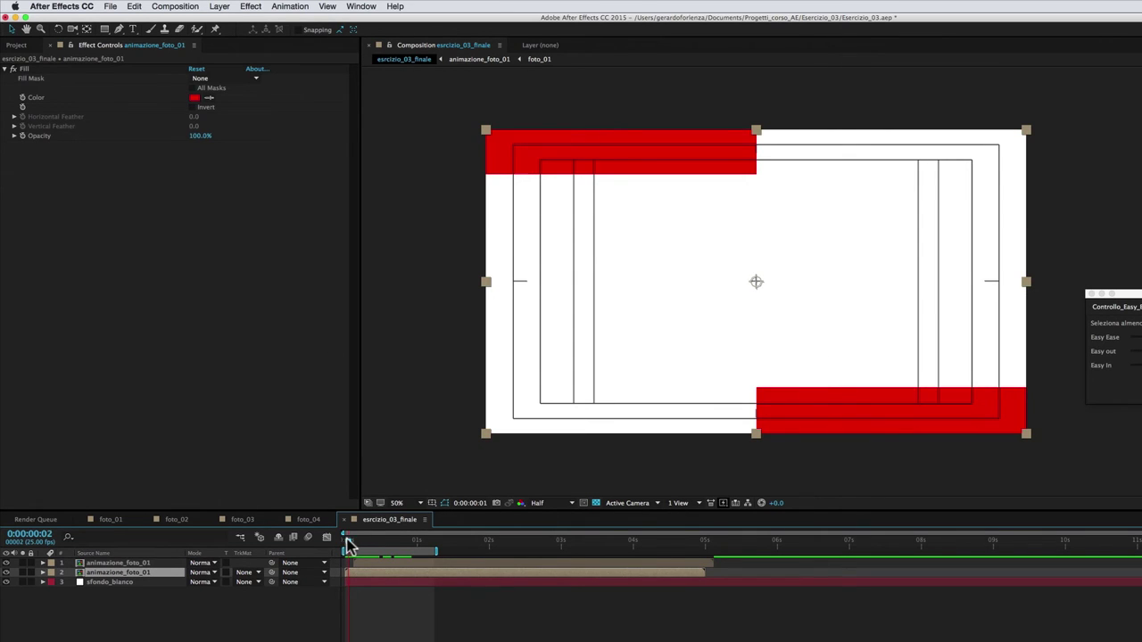
drag(348, 546, 355, 544)
drag(355, 545, 358, 544)
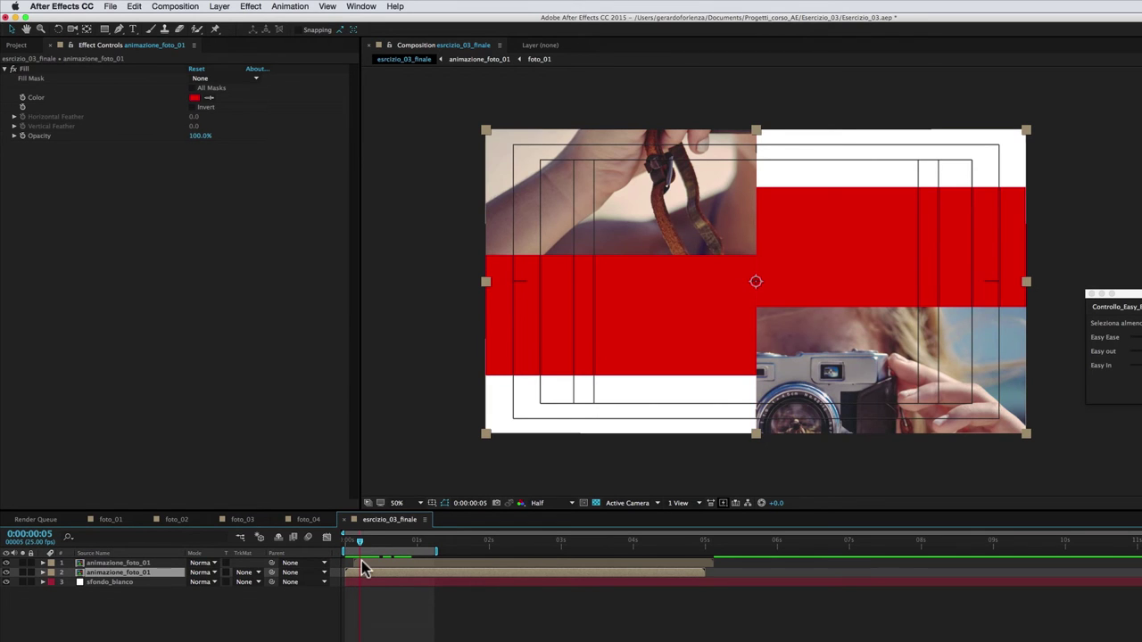
click(361, 562)
drag(361, 562, 363, 560)
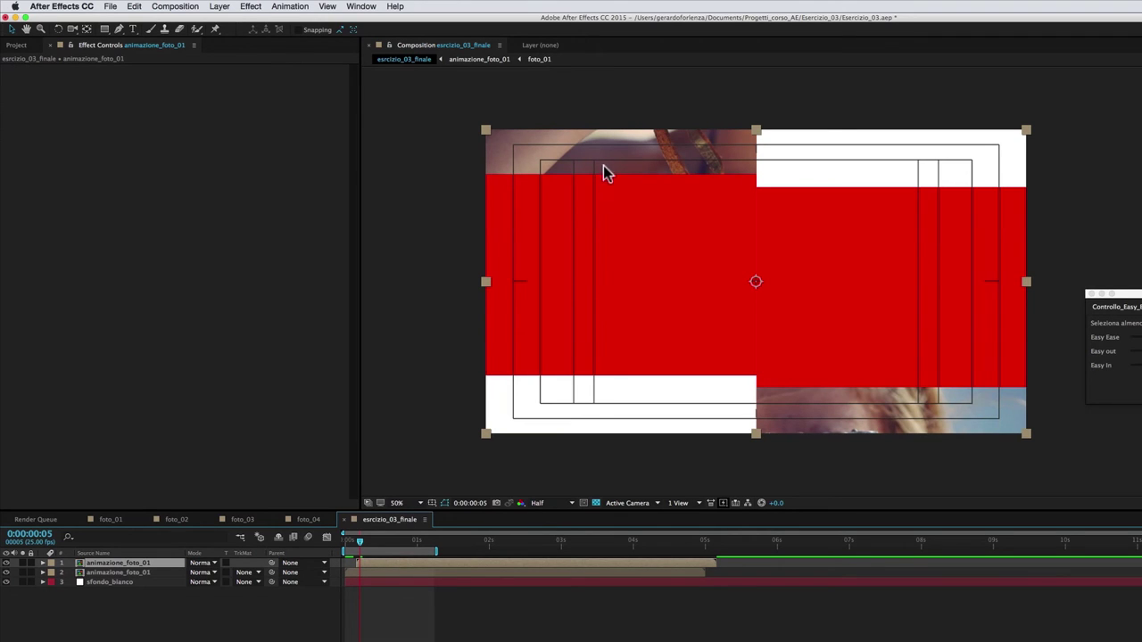
- Change the lower animazione_foto_01 copy's Fill colour to light blue #318ED7 and preview the animation
click(149, 573)
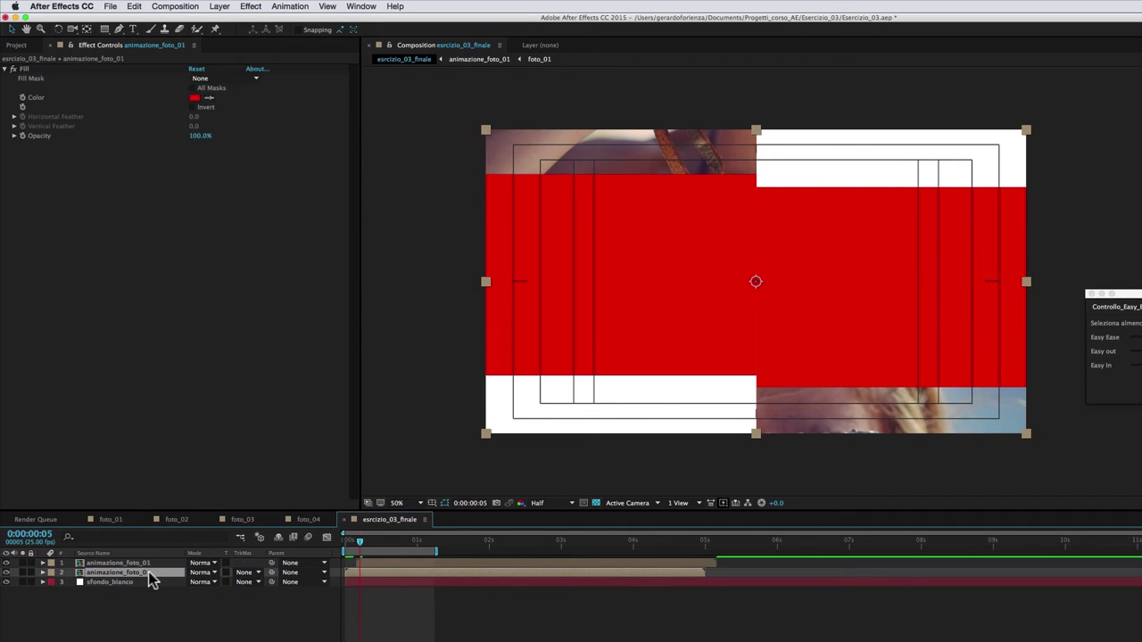
click(195, 99)
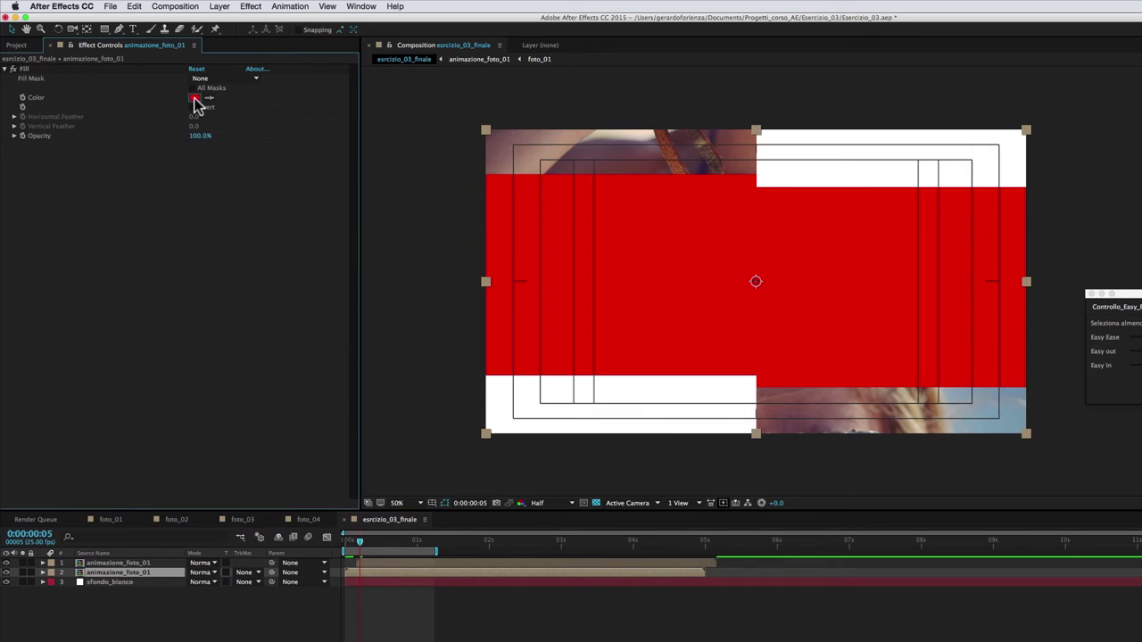
click(198, 105)
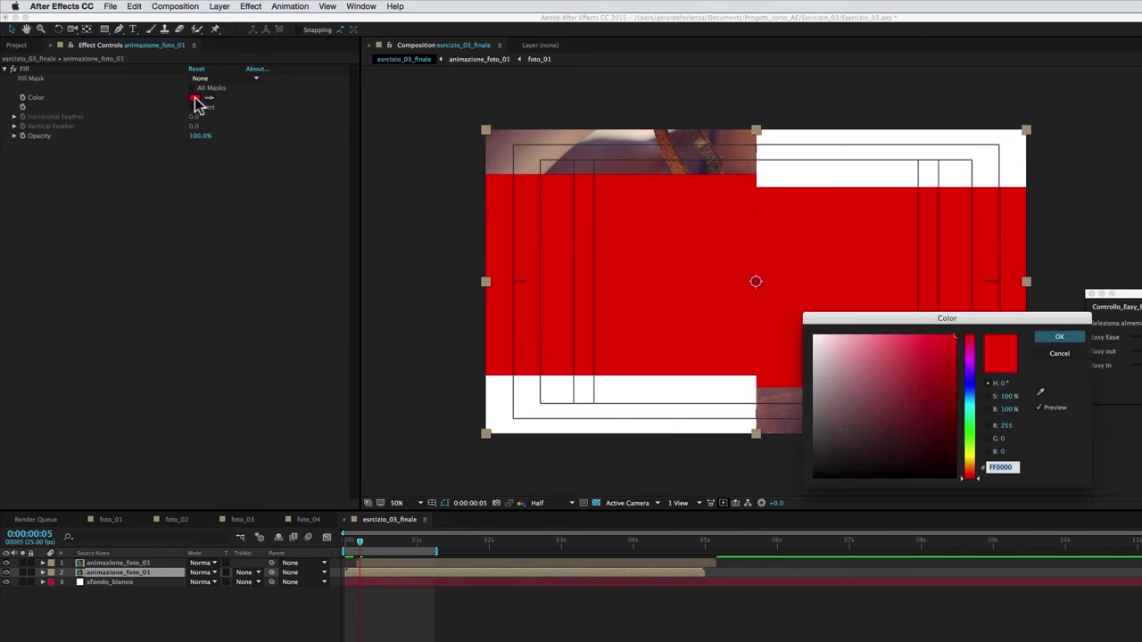
click(972, 400)
drag(937, 354, 924, 361)
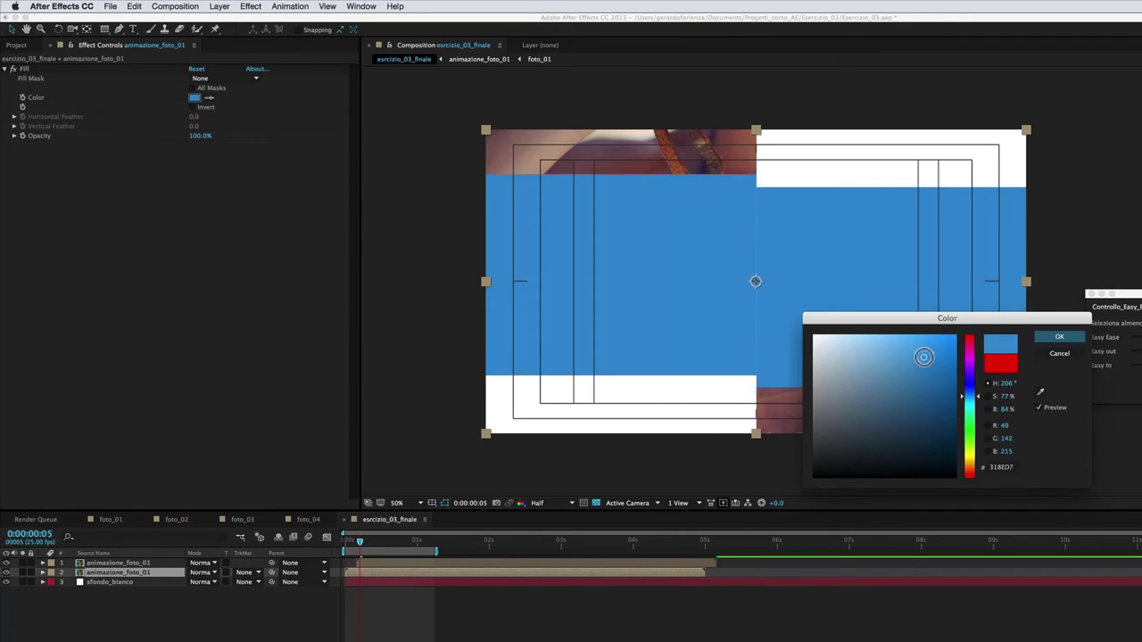
click(1060, 336)
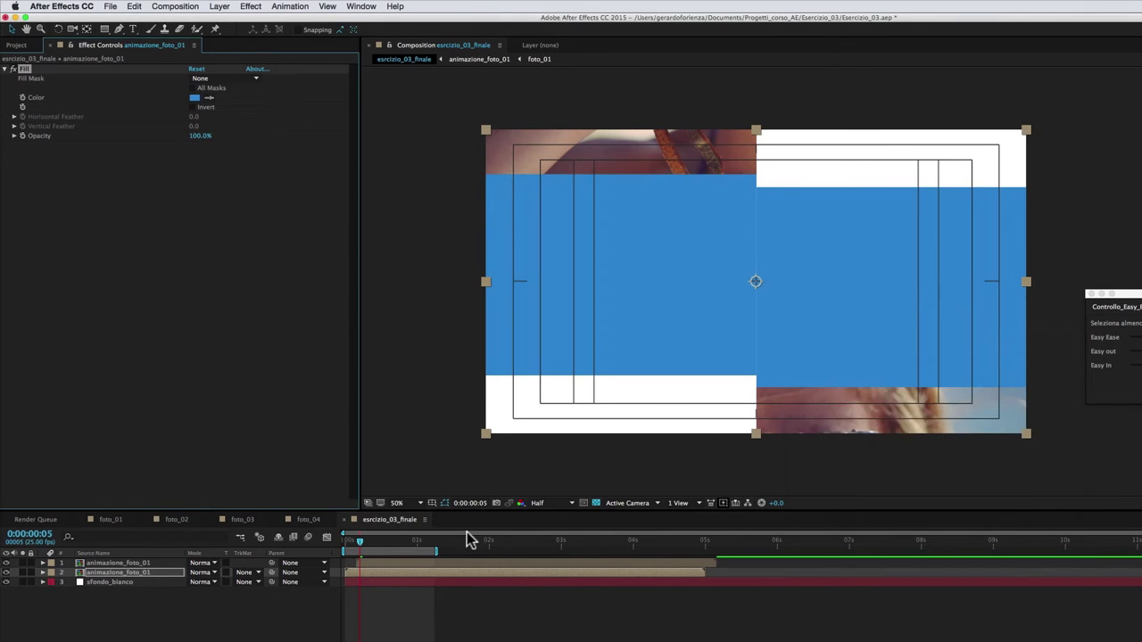
key(space)
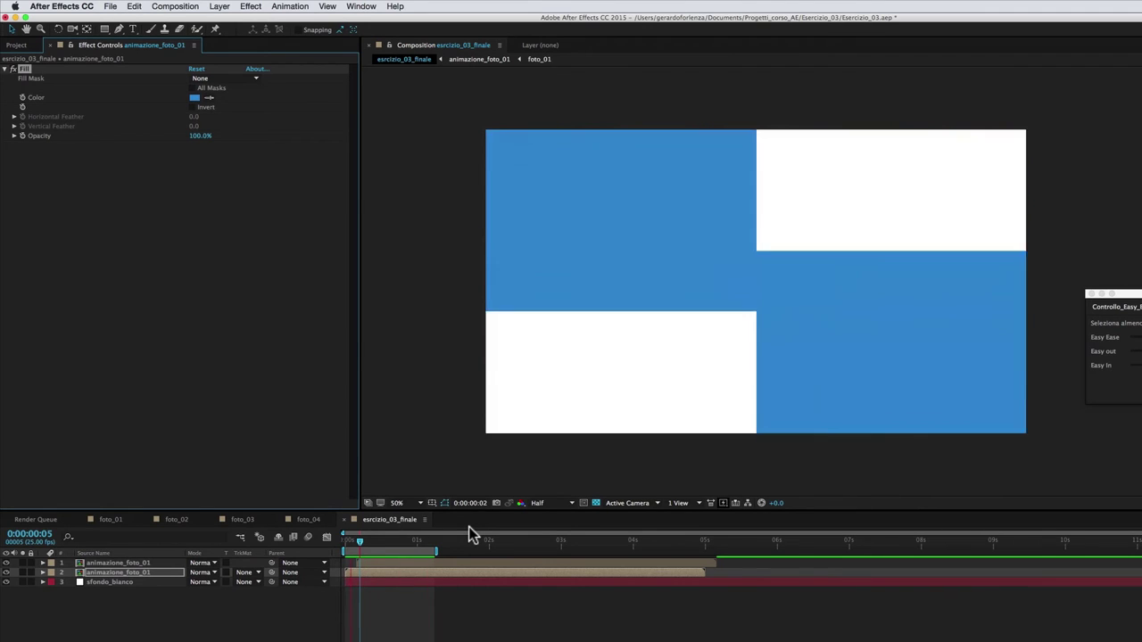
click(420, 546)
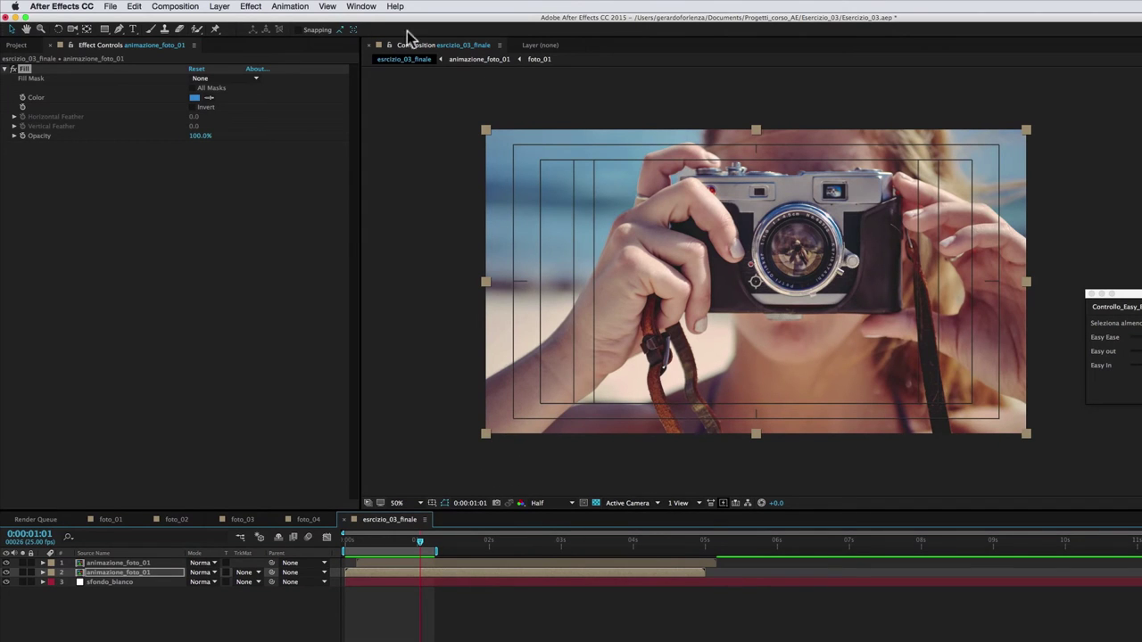
- Add foto_02 from the Project panel as the top layer, starting around 3 seconds
click(14, 46)
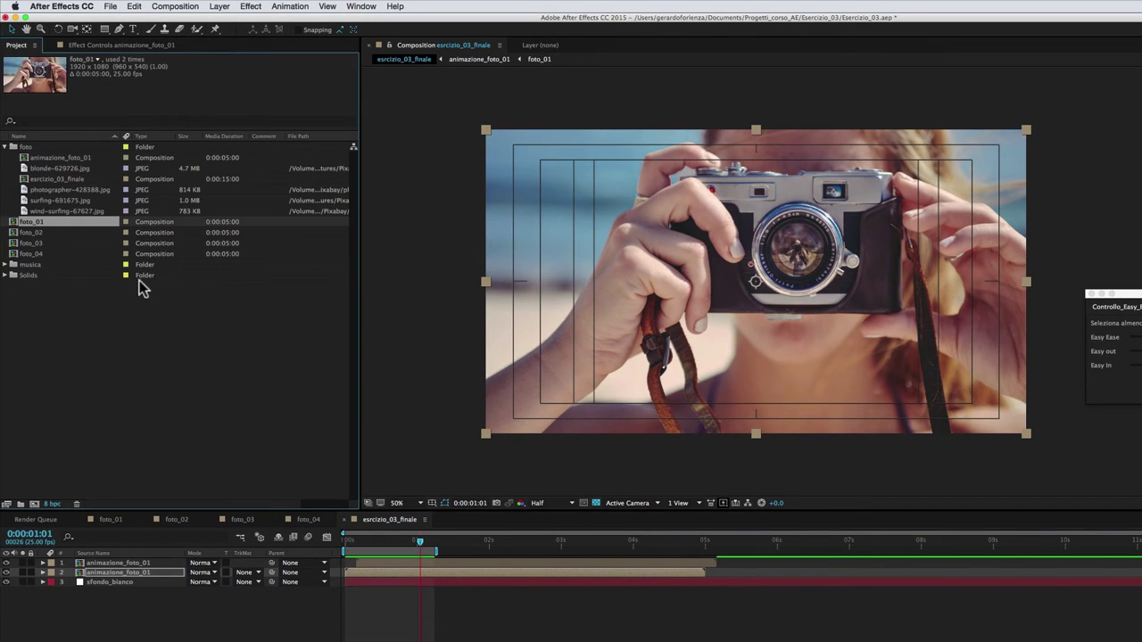
drag(14, 232, 116, 564)
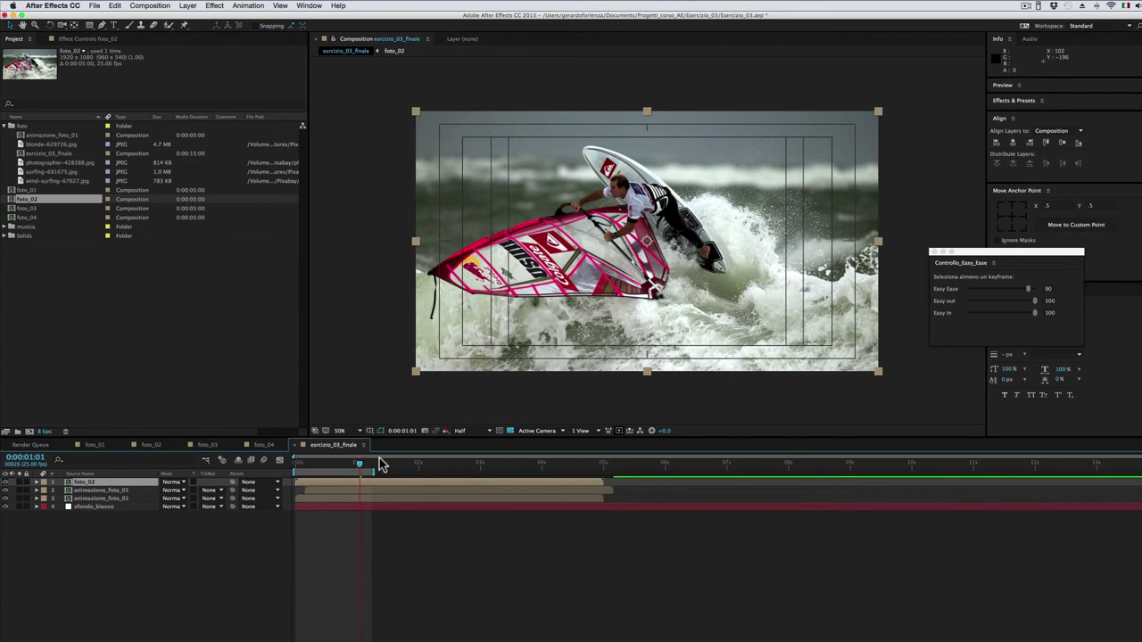
drag(353, 486, 534, 481)
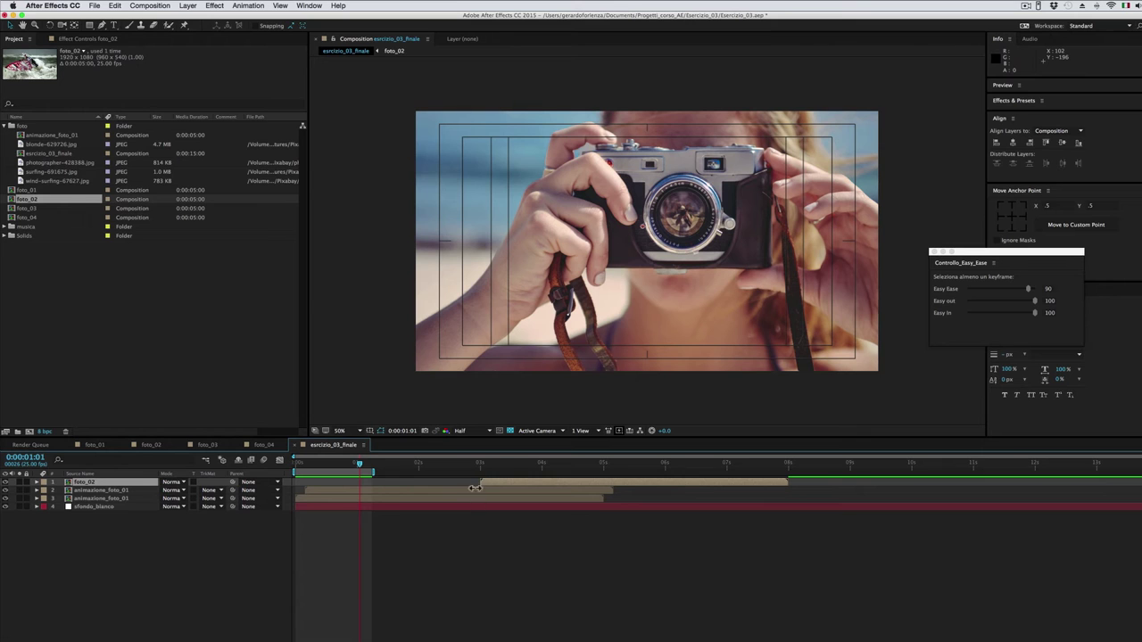
- Go to 0:00:03:16 and compare the windsurf shot against the QuickTime reference video
drag(359, 468, 521, 487)
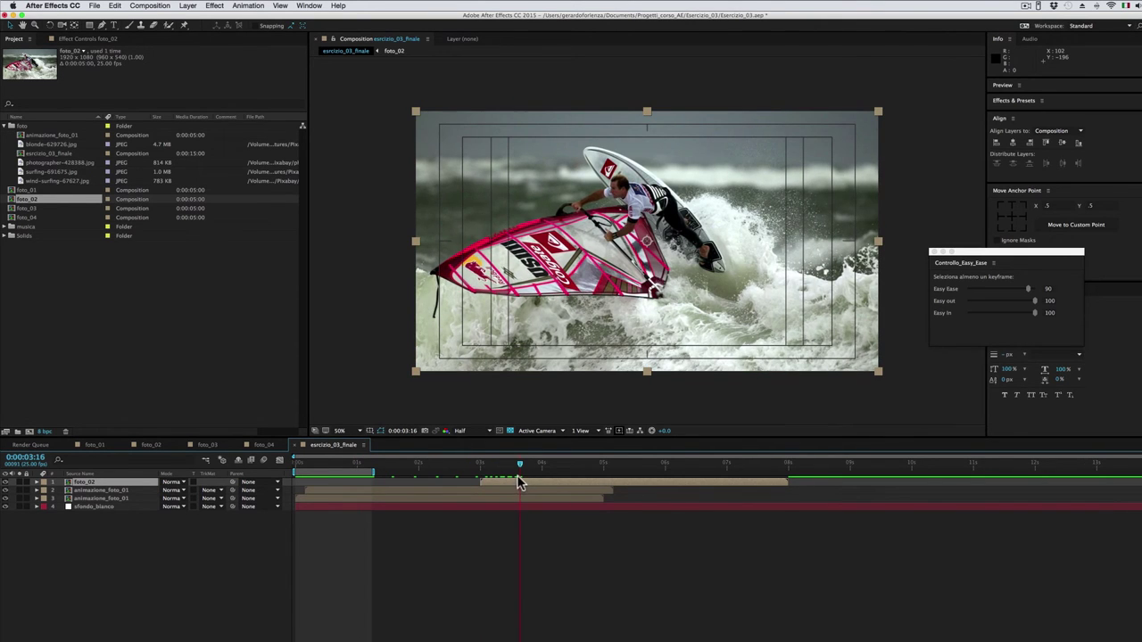
key(super+Tab)
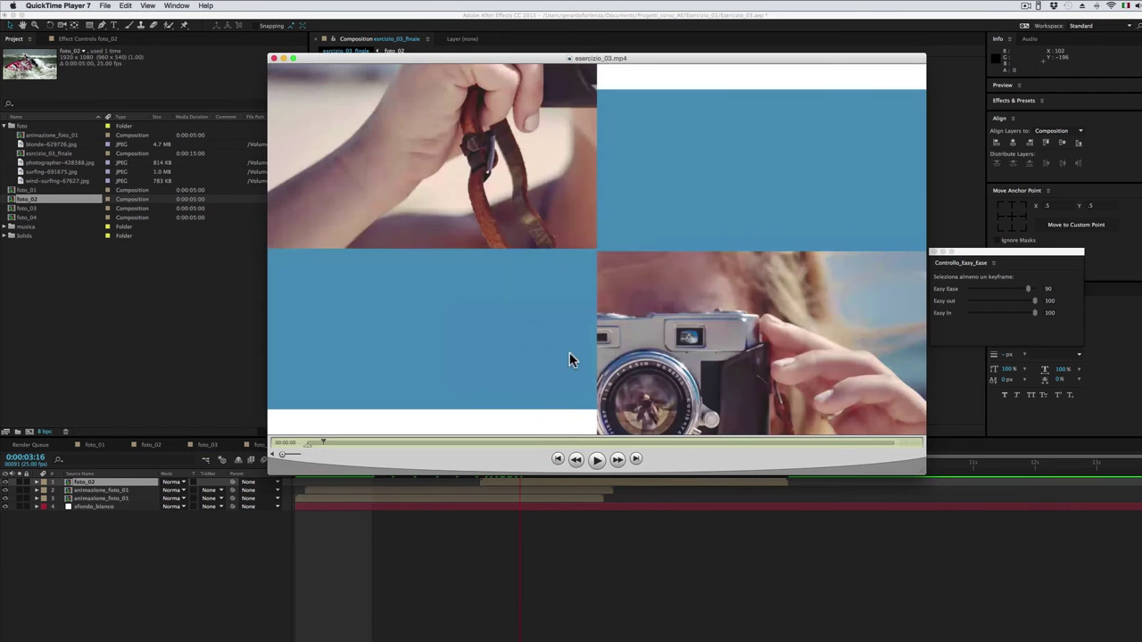
drag(326, 446, 459, 441)
key(super+Tab)
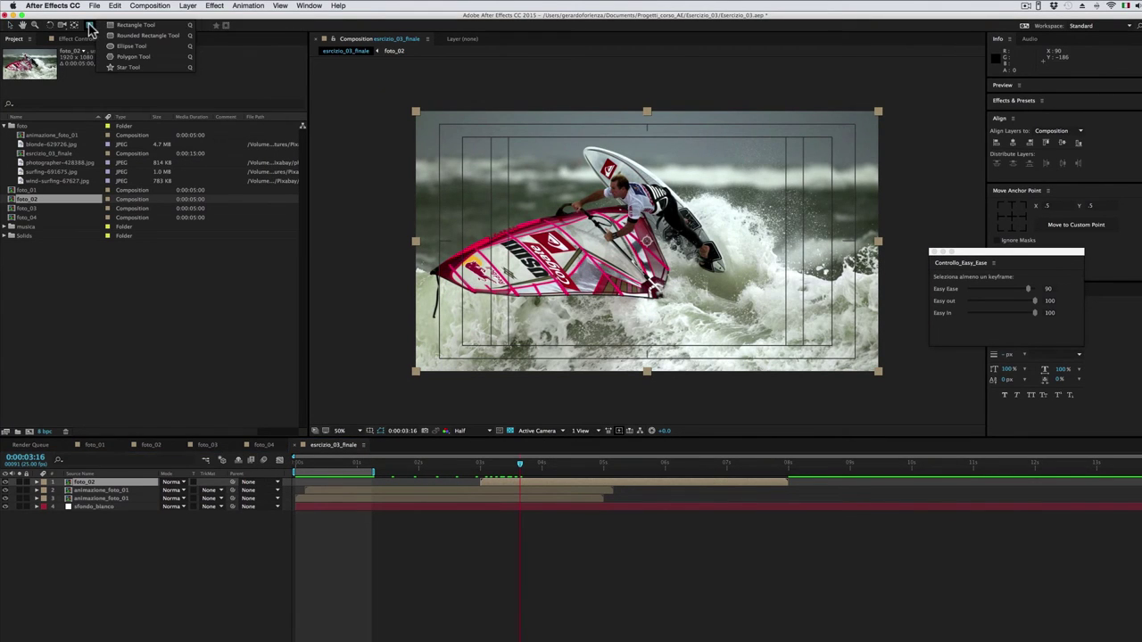
- Draw a rectangular mask limiting foto_02 to the top half of the frame
mouse_move(390, 86)
mouse_down()
mouse_move(705, 236)
mouse_move(893, 240)
mouse_up()
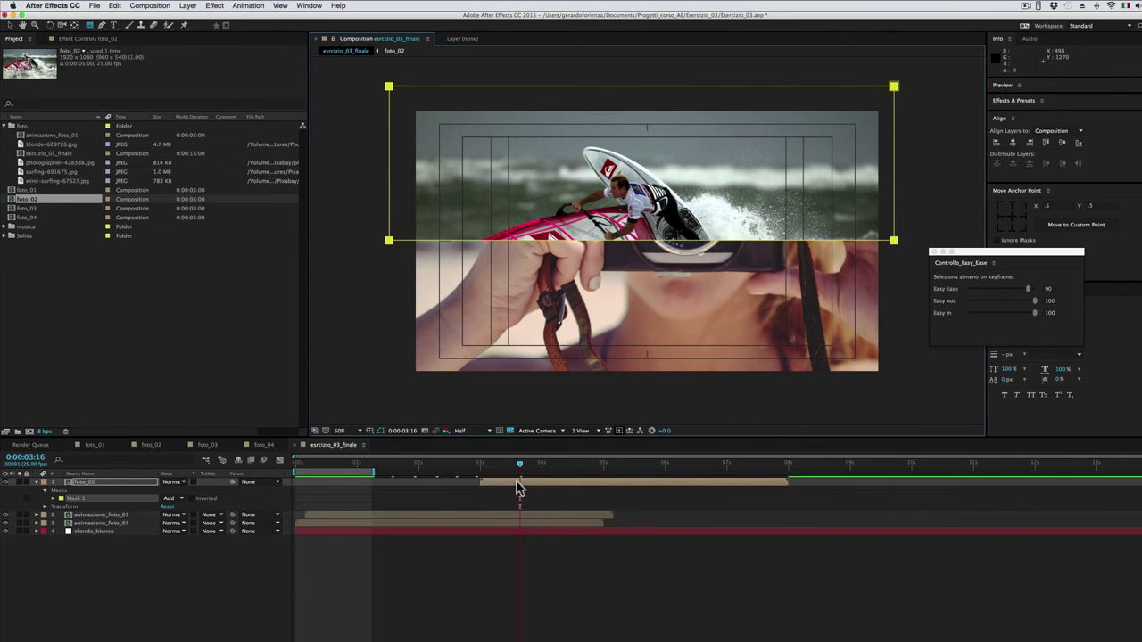
click(520, 487)
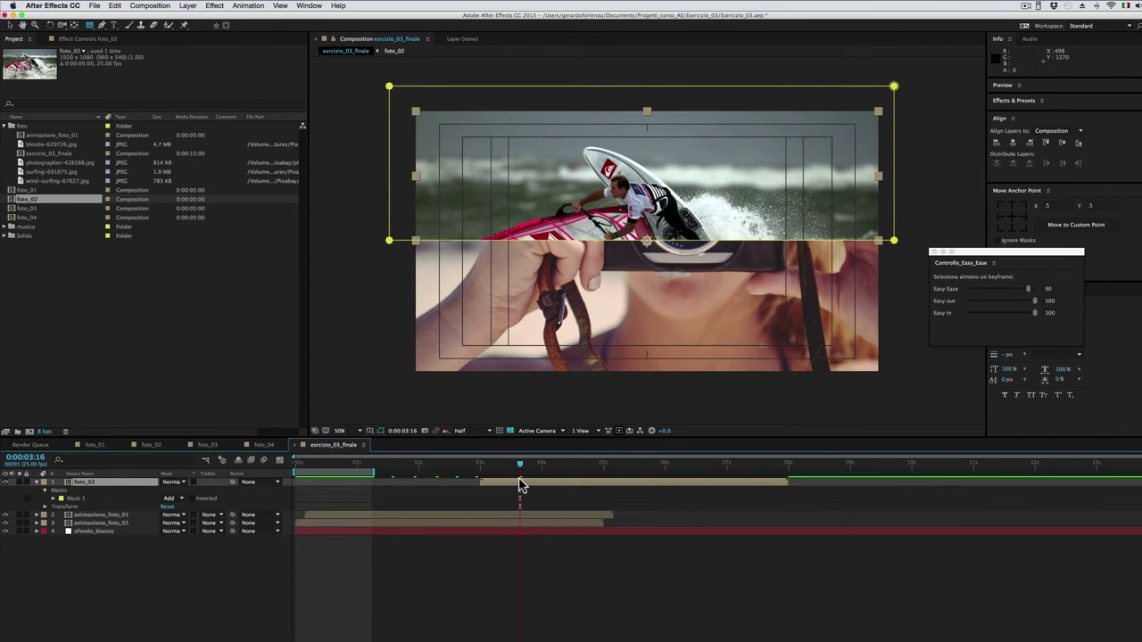
key(super)
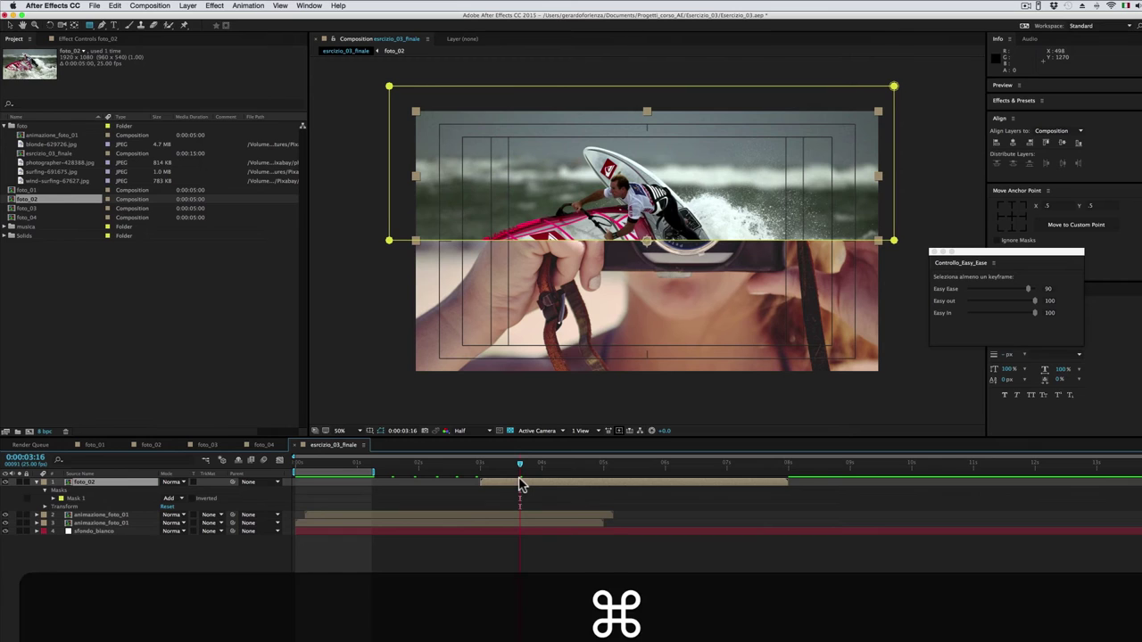
- Duplicate foto_02 and drag the copy's mask to the bottom half, toggling the copy's visibility to verify
key(super+d)
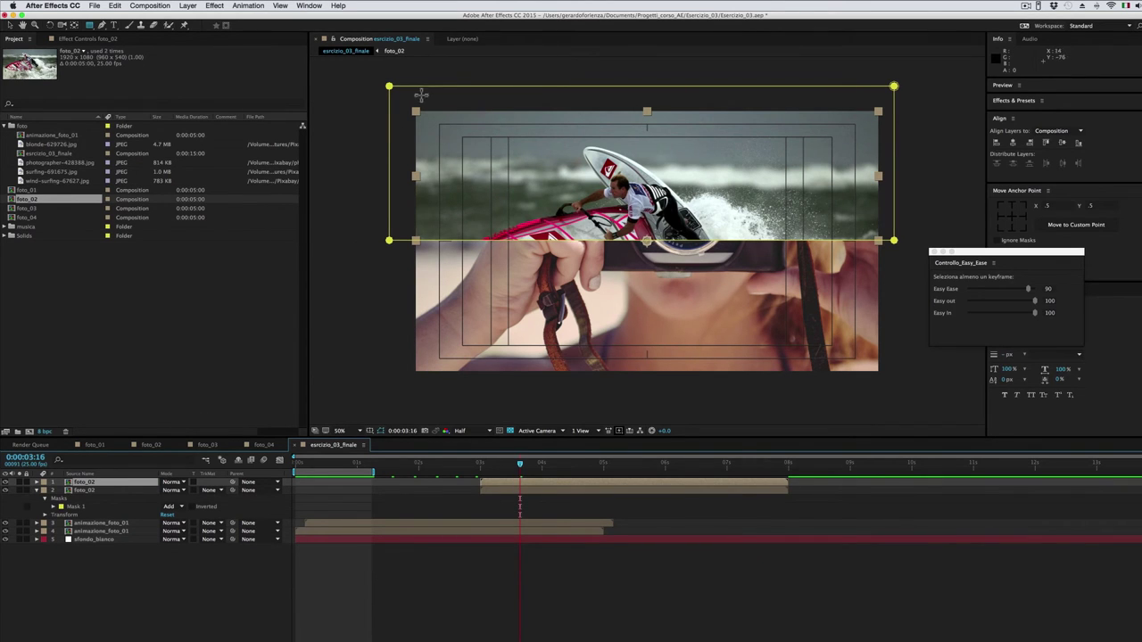
key(v)
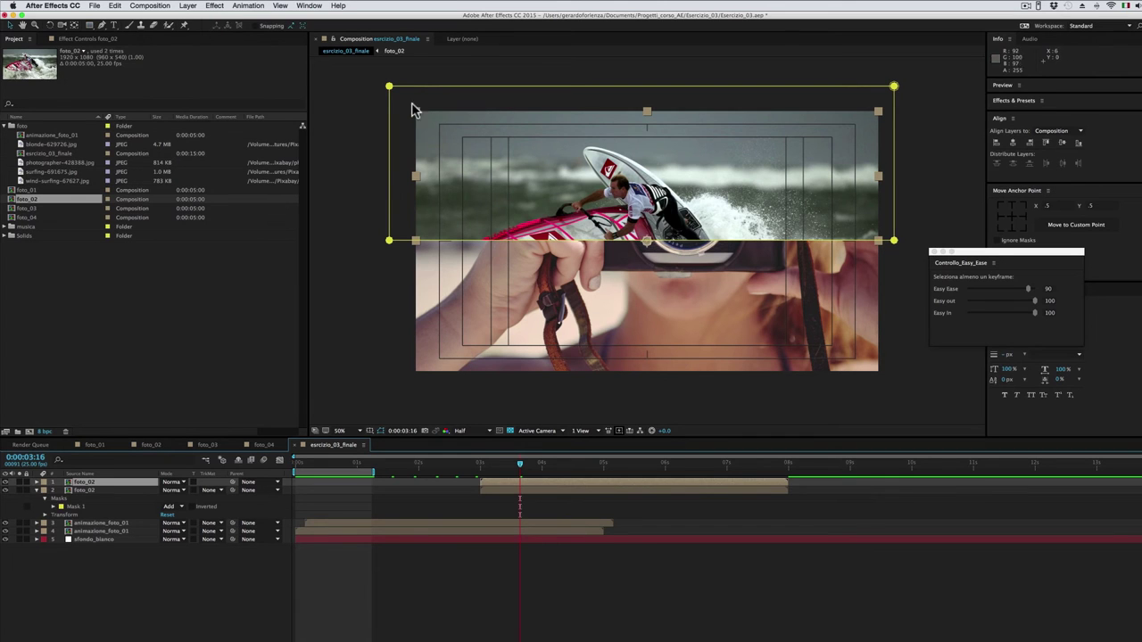
click(390, 88)
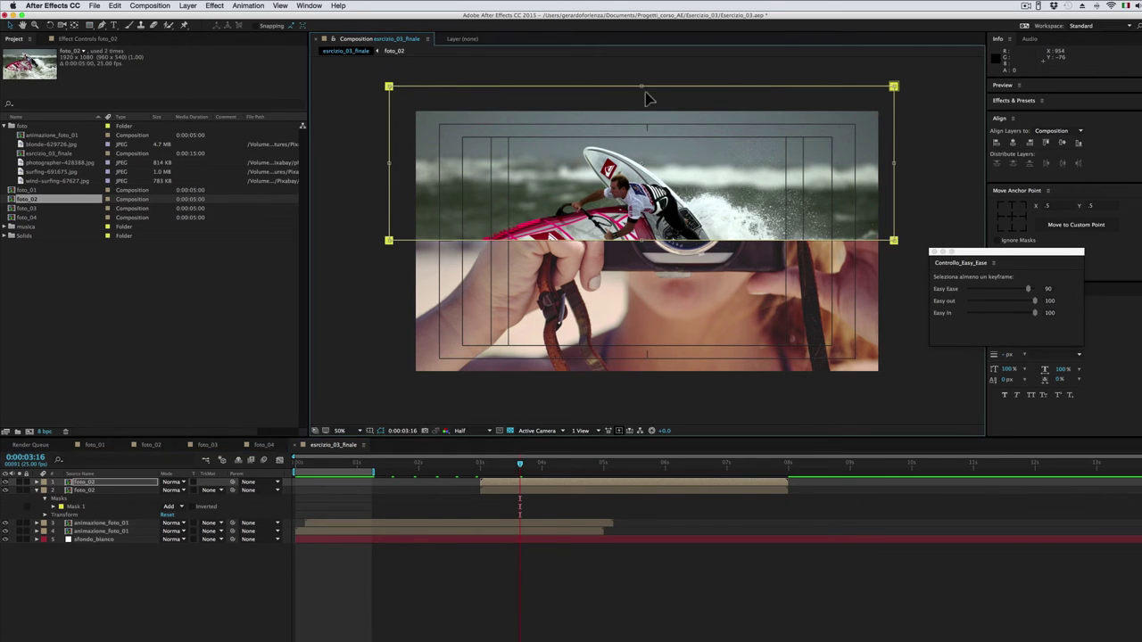
drag(643, 85, 627, 384)
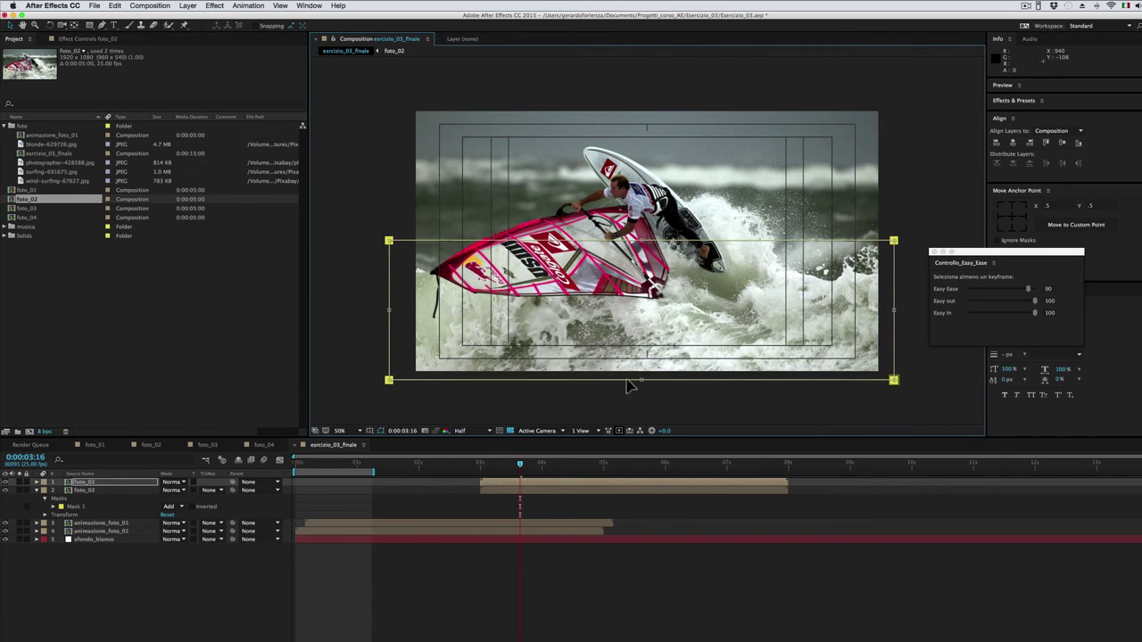
click(5, 490)
click(5, 489)
click(5, 490)
click(5, 490)
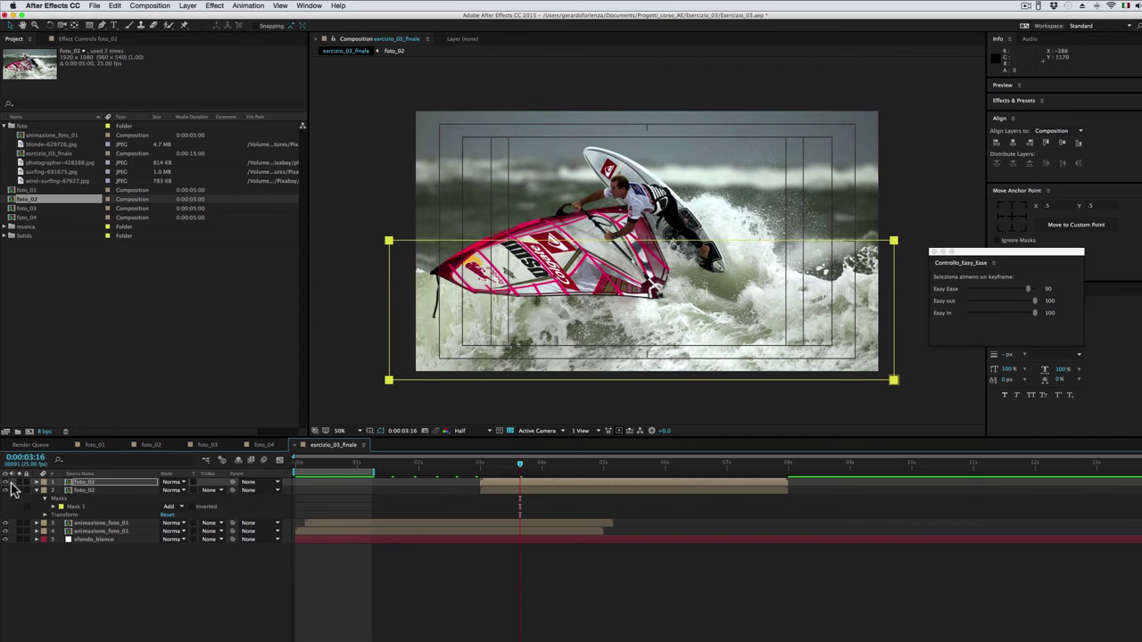
- Add Position keyframes at 960,540 around 0:00:03:12 to both foto_02 layers
key(shift)
shift+click(518, 491)
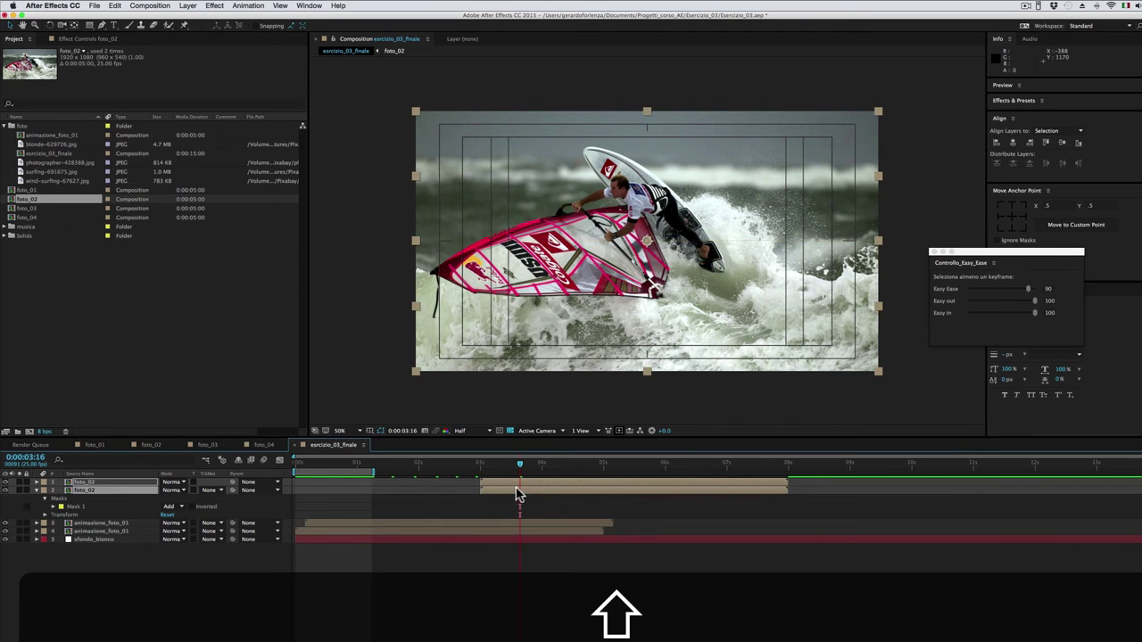
key(p)
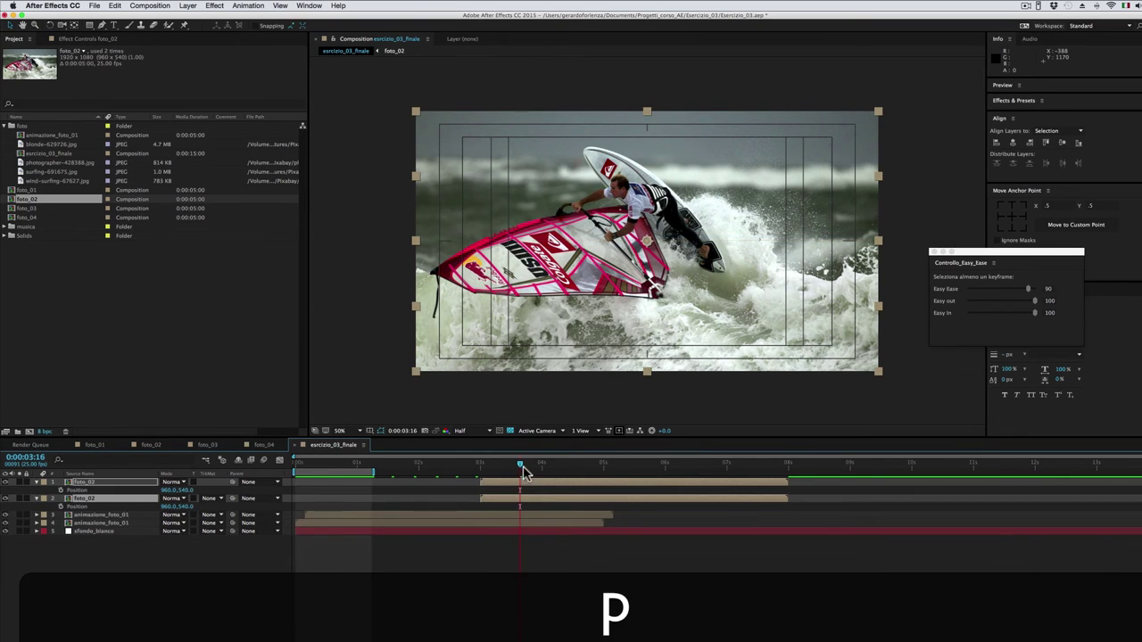
click(480, 465)
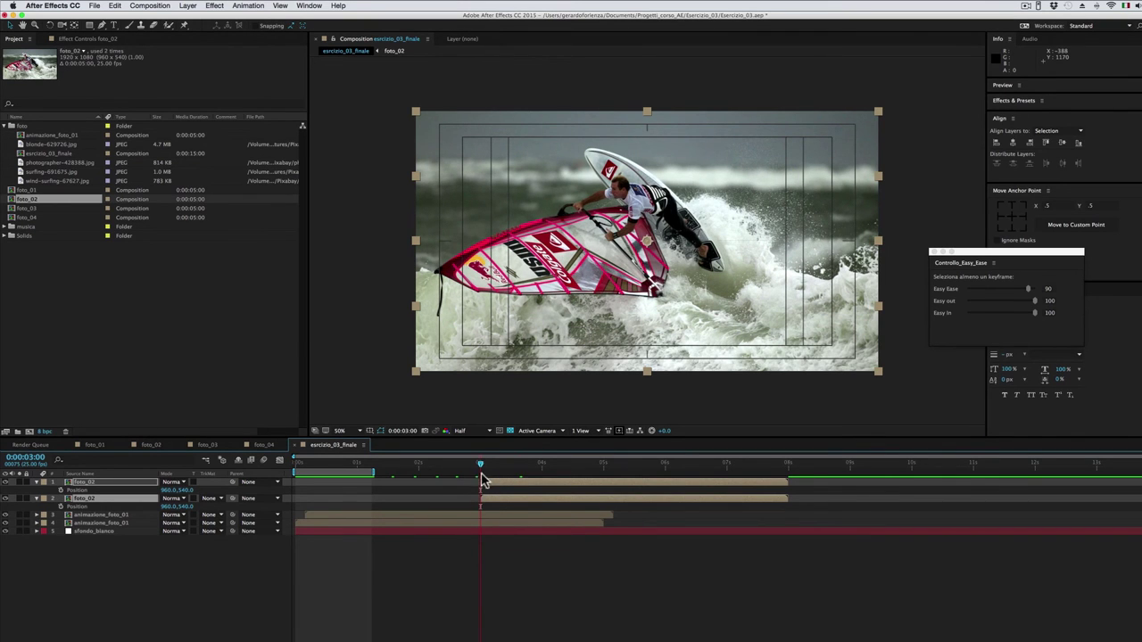
drag(480, 465, 510, 465)
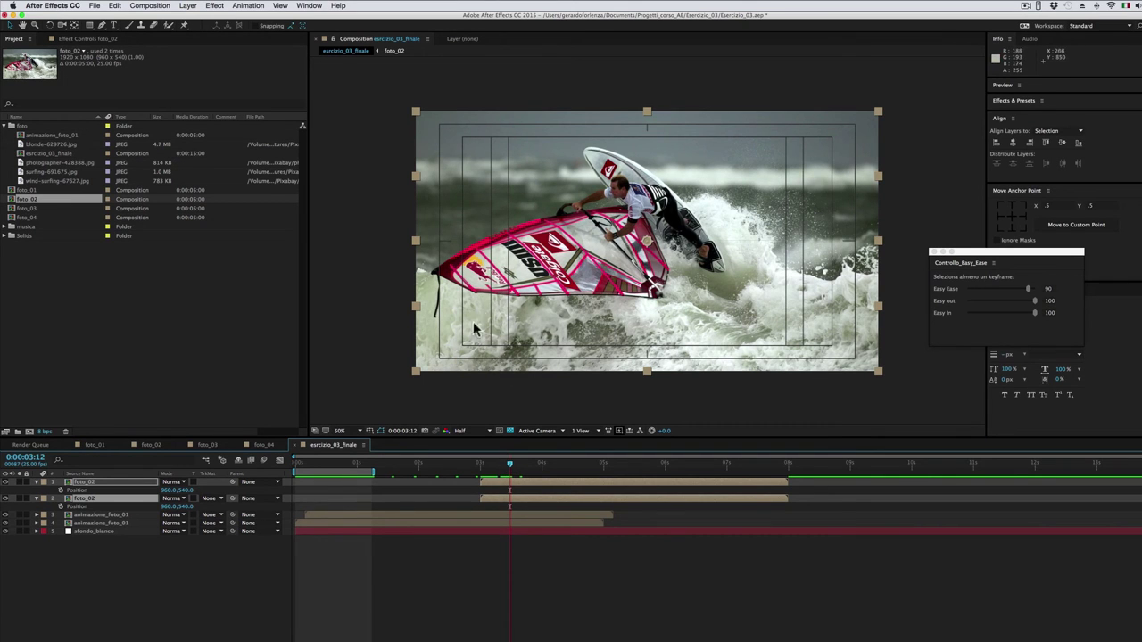
click(60, 490)
click(61, 506)
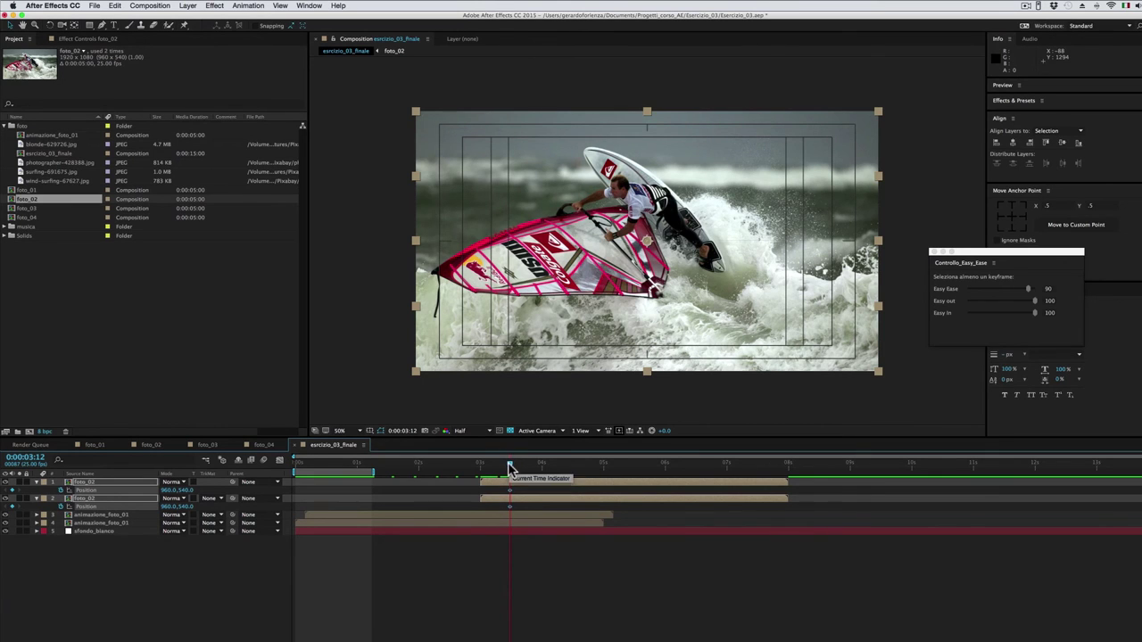
drag(510, 467, 481, 471)
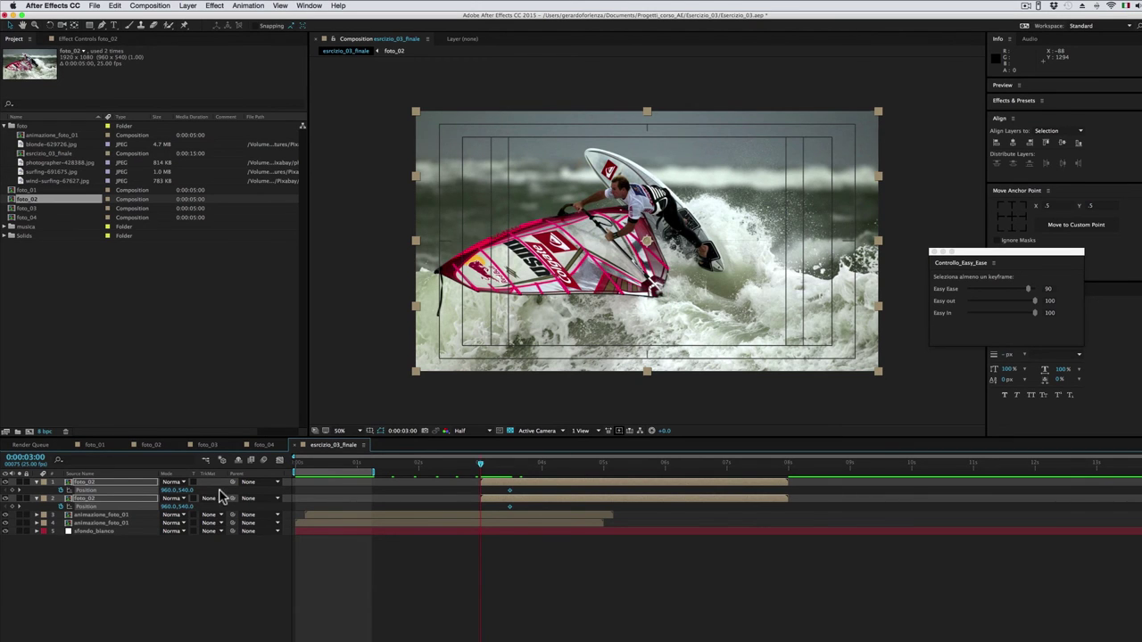
- Push the foto_02 halves off-frame left and right at 0:00:03:00 and ease their end keyframes
drag(168, 506, 79, 514)
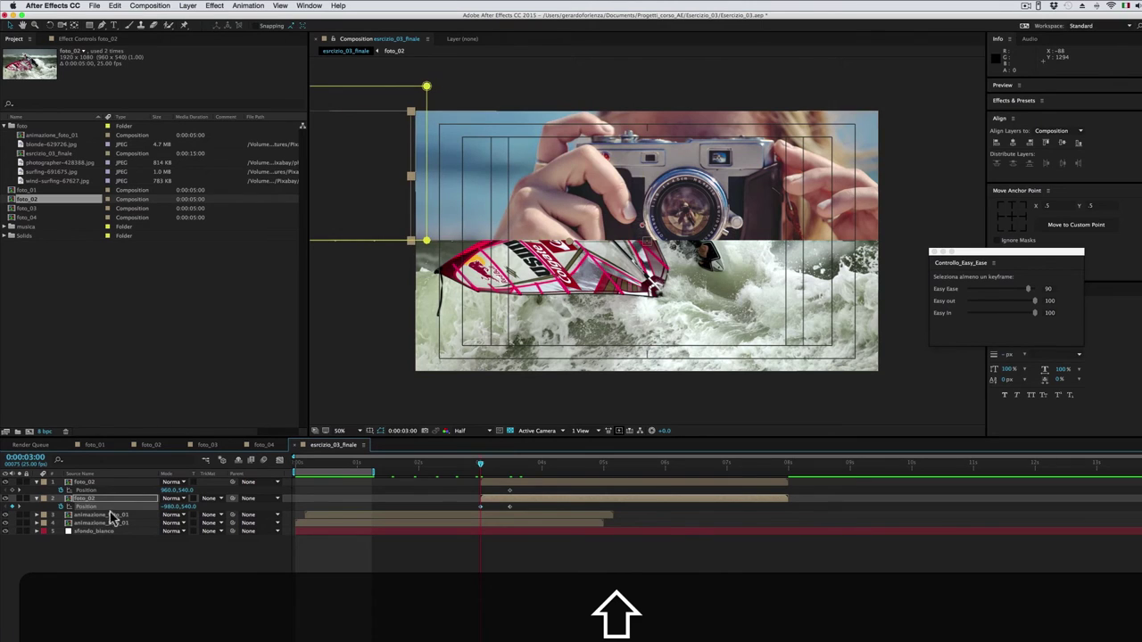
drag(167, 492, 259, 494)
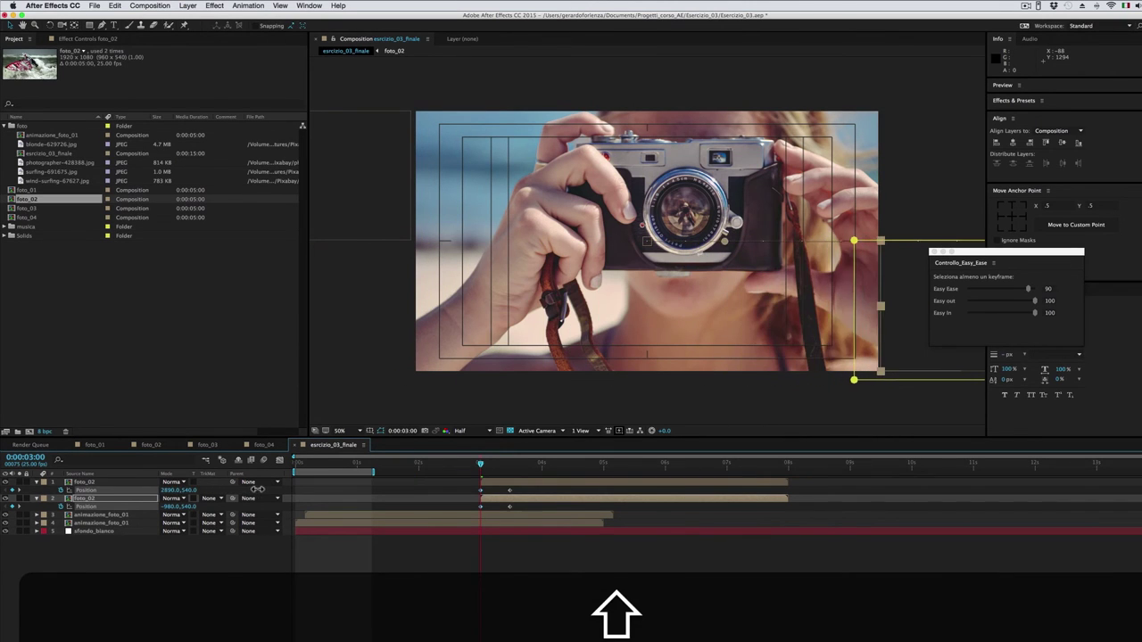
drag(518, 488, 510, 509)
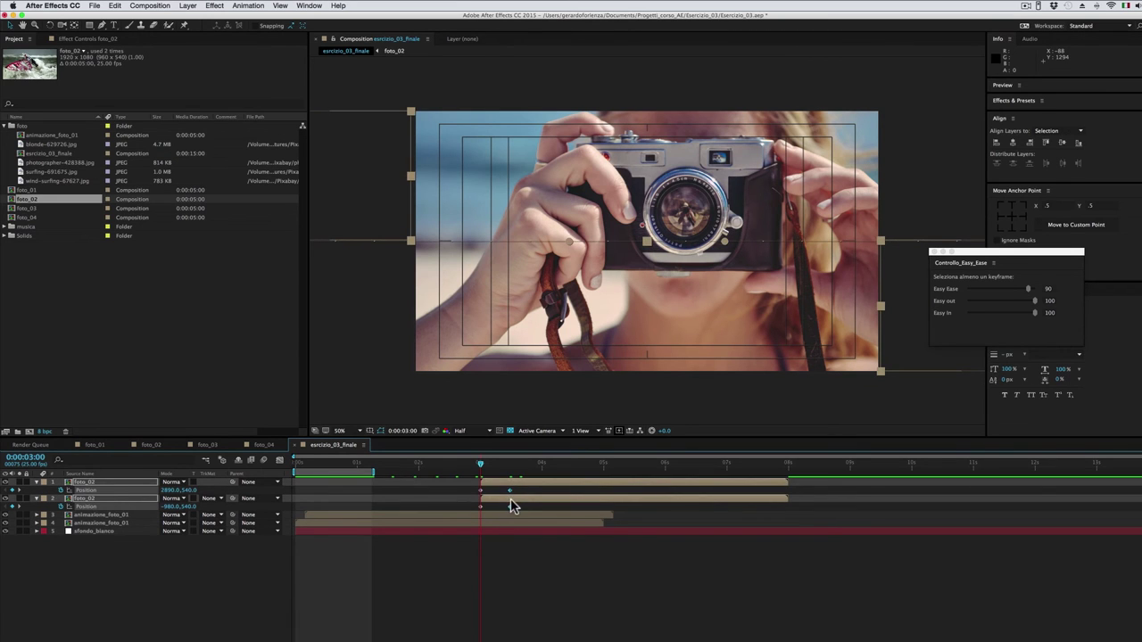
click(1028, 293)
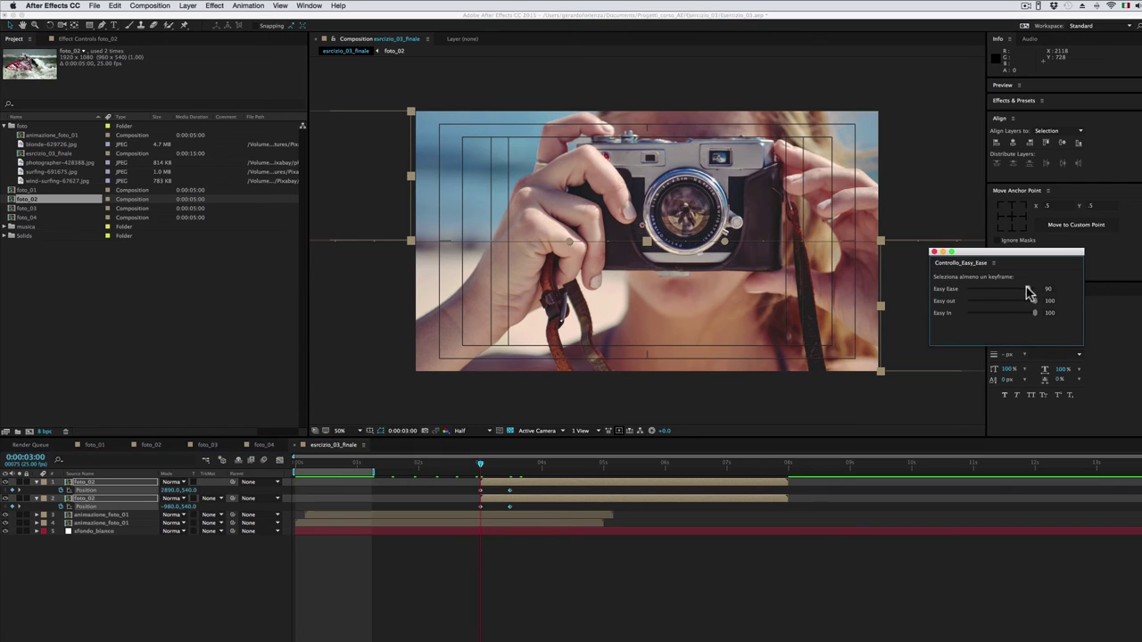
drag(1027, 288, 1025, 288)
- Set the work area over the foto_02 slide-in and preview it
drag(350, 473, 521, 474)
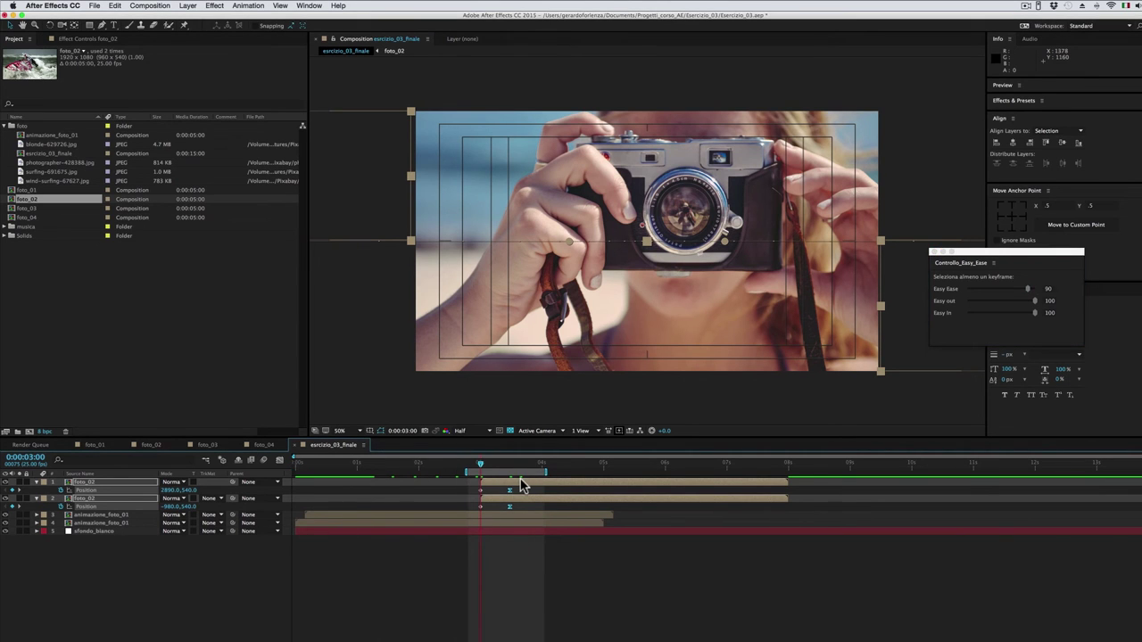
key(space)
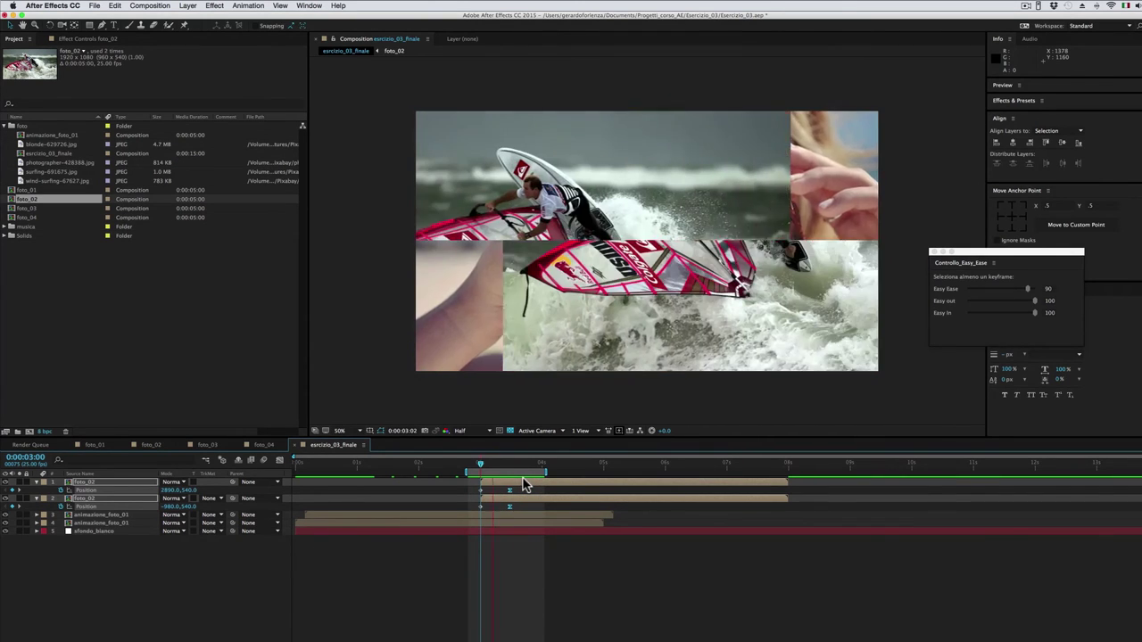
key(space)
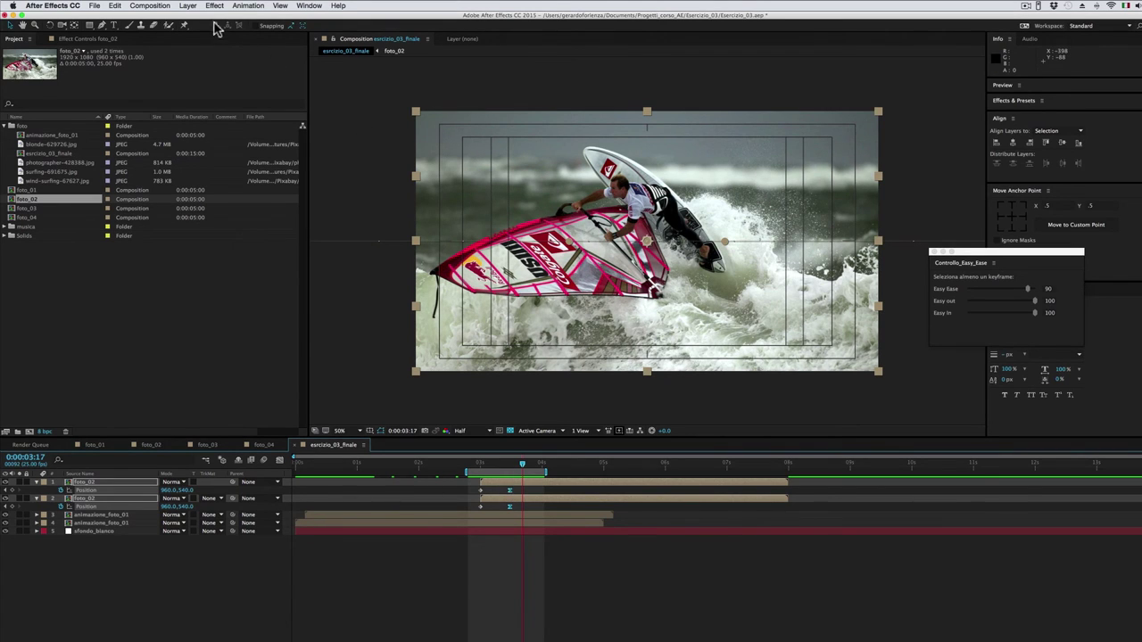
- Pre-compose both foto_02 layers into a precomp named animazione_foto_02
click(189, 6)
click(230, 337)
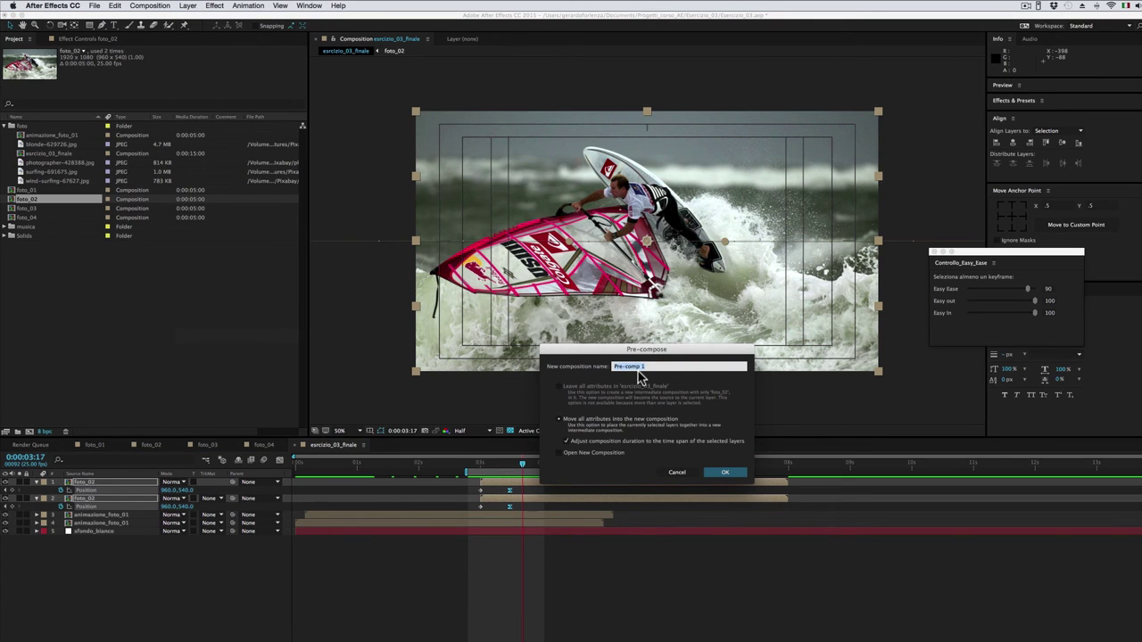
text(animazione_foto_02)
click(728, 474)
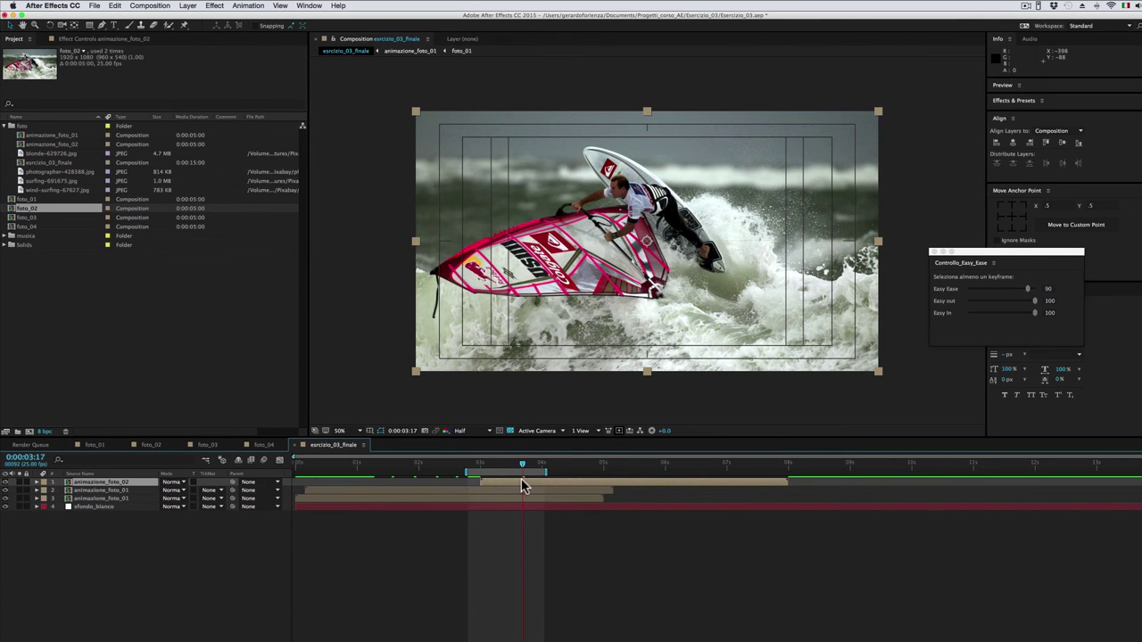
- Duplicate animazione_foto_02, offset the copy slightly later, and return to 0:00:03:05
key(super+d)
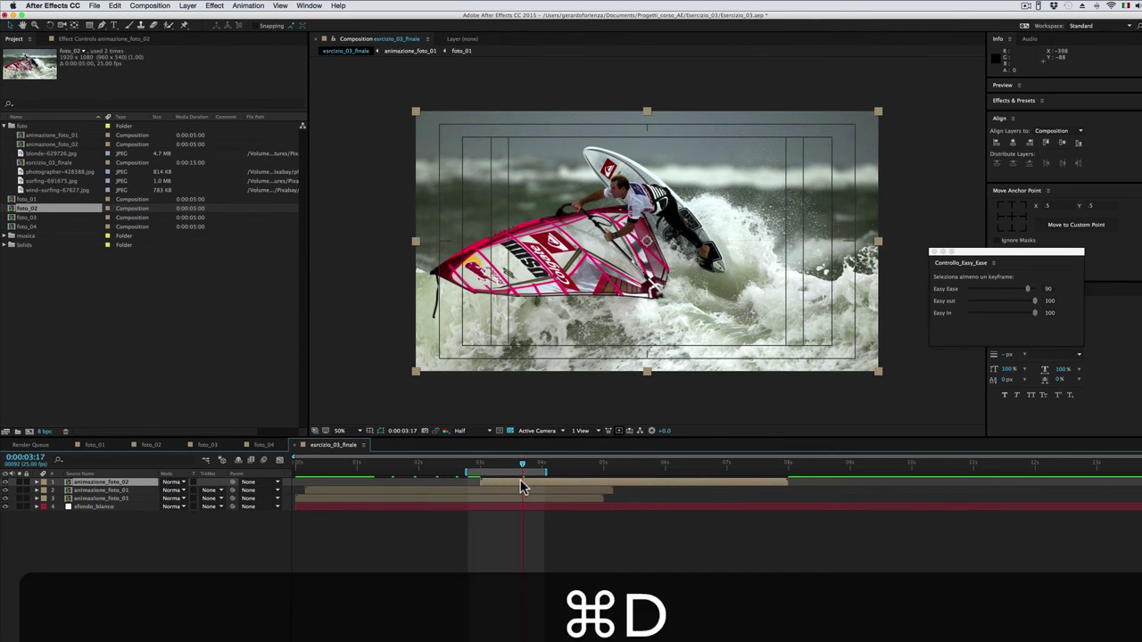
drag(510, 484, 518, 483)
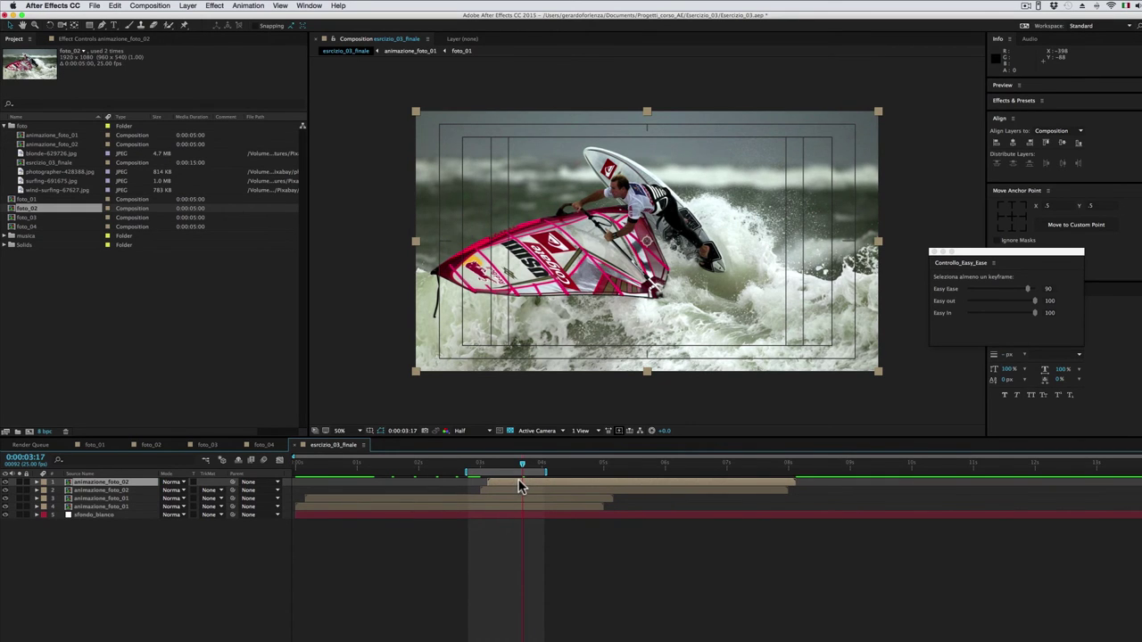
drag(505, 462, 492, 462)
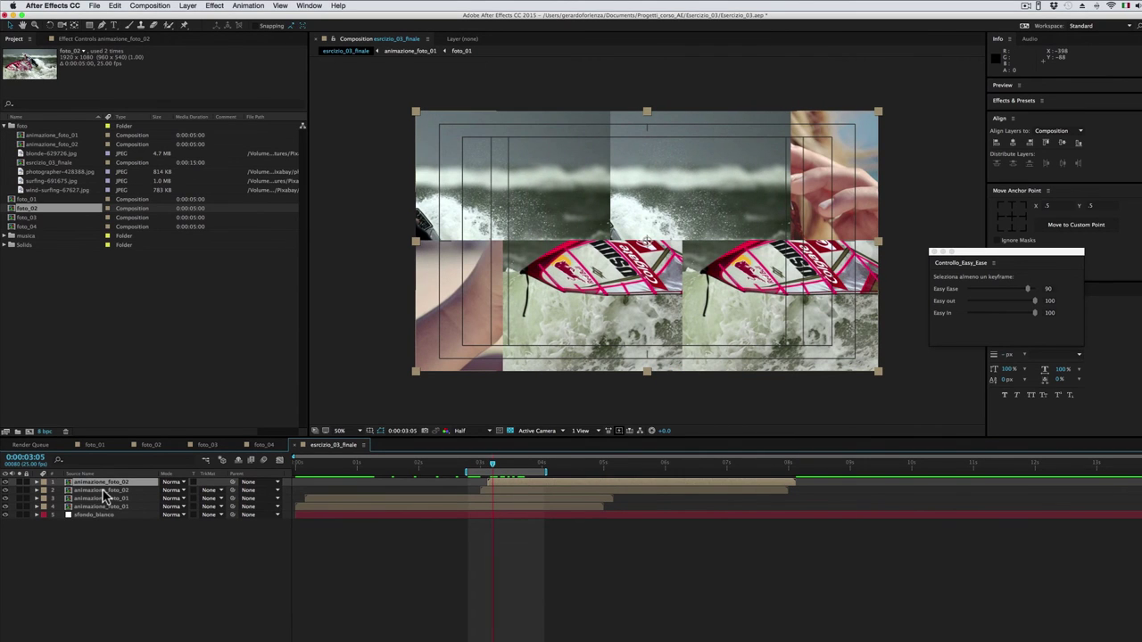
- Apply a Fill effect in magenta #D05291 to the second animazione_foto_02 layer
click(104, 491)
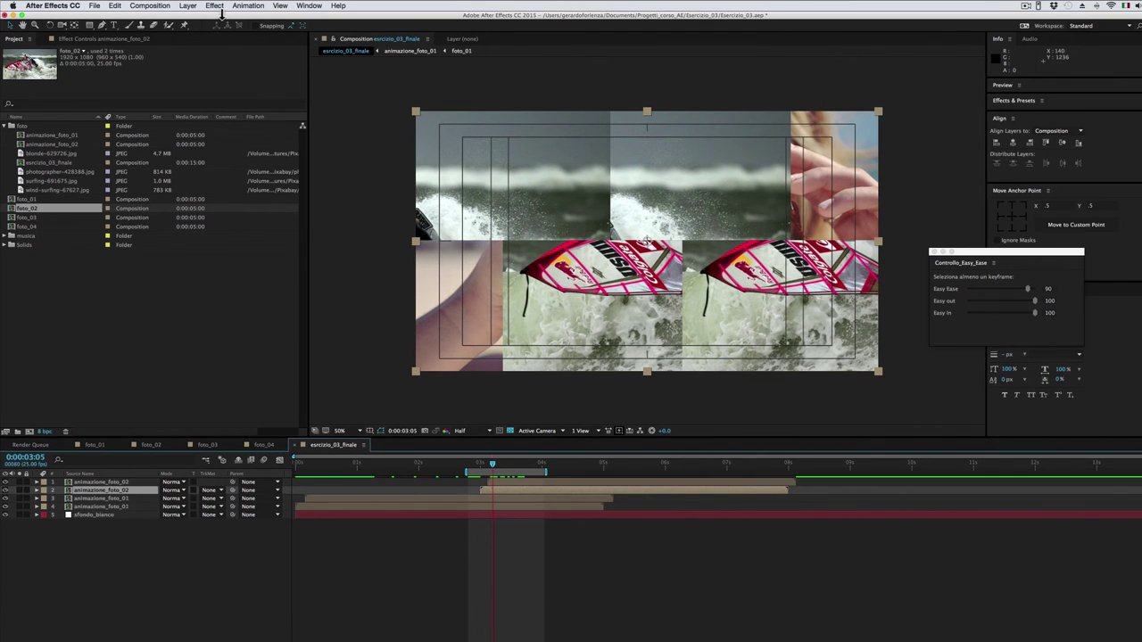
click(215, 8)
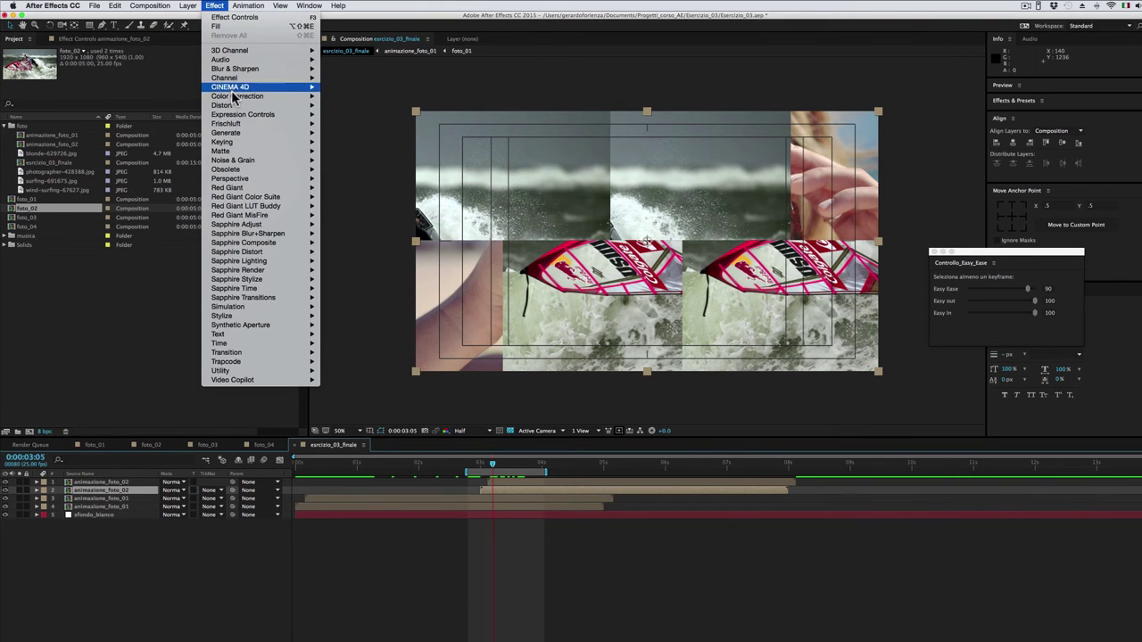
mouse_move(237, 133)
click(353, 270)
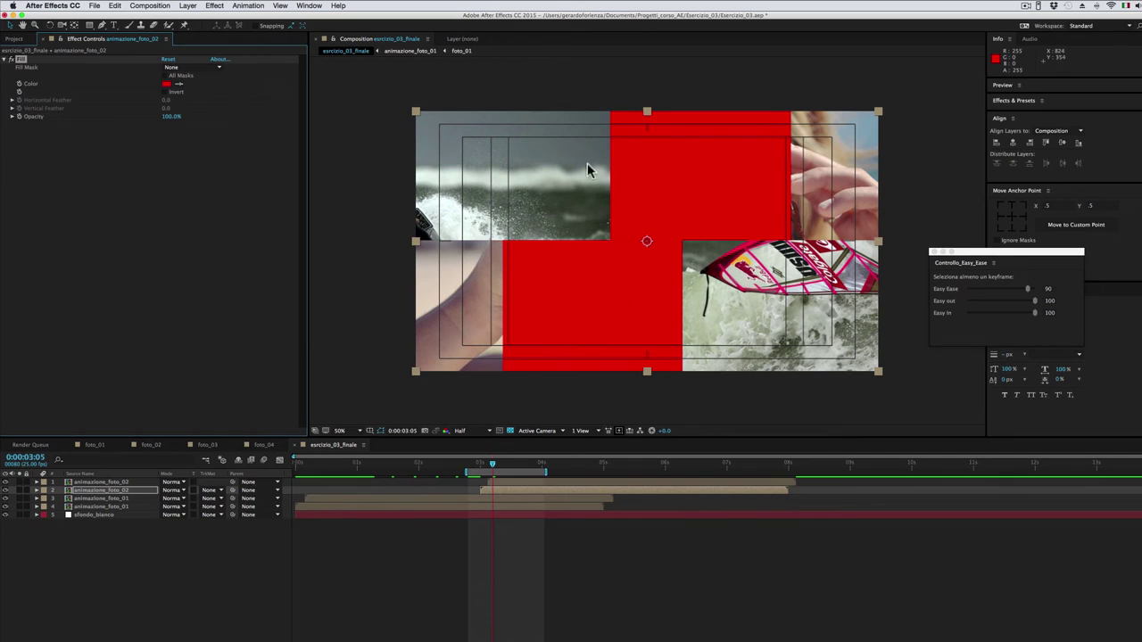
click(166, 84)
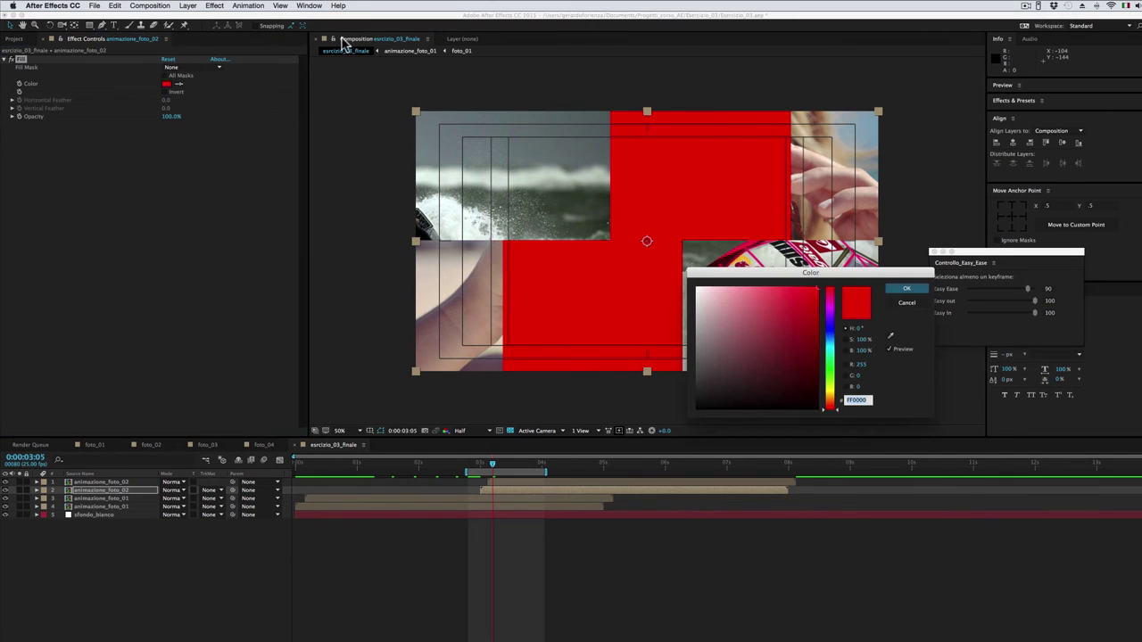
click(832, 304)
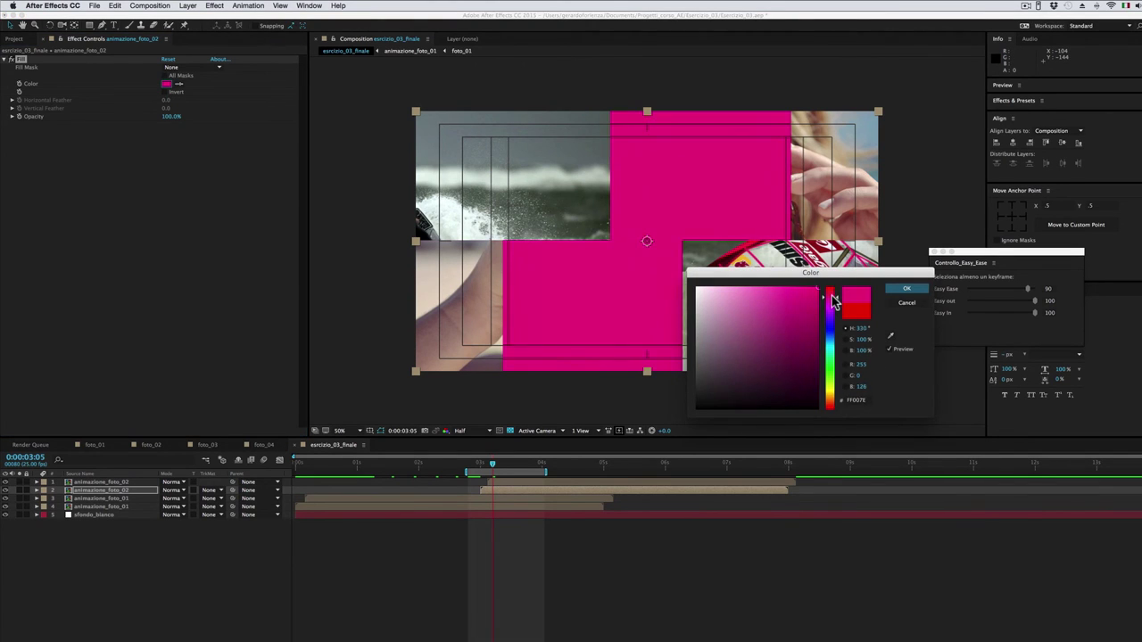
click(775, 303)
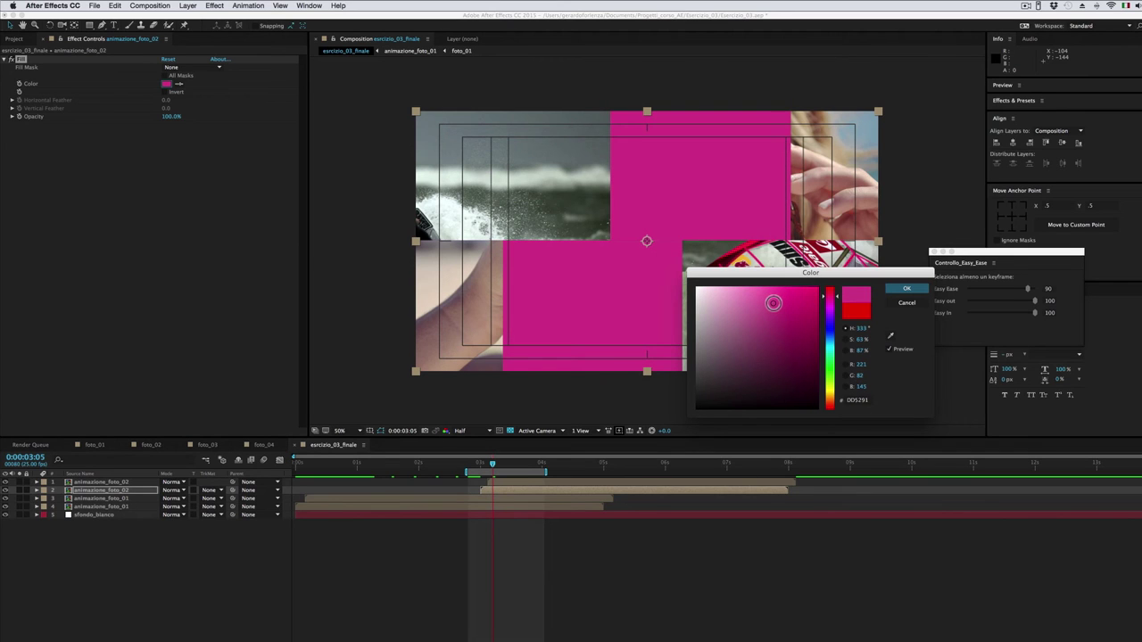
click(905, 289)
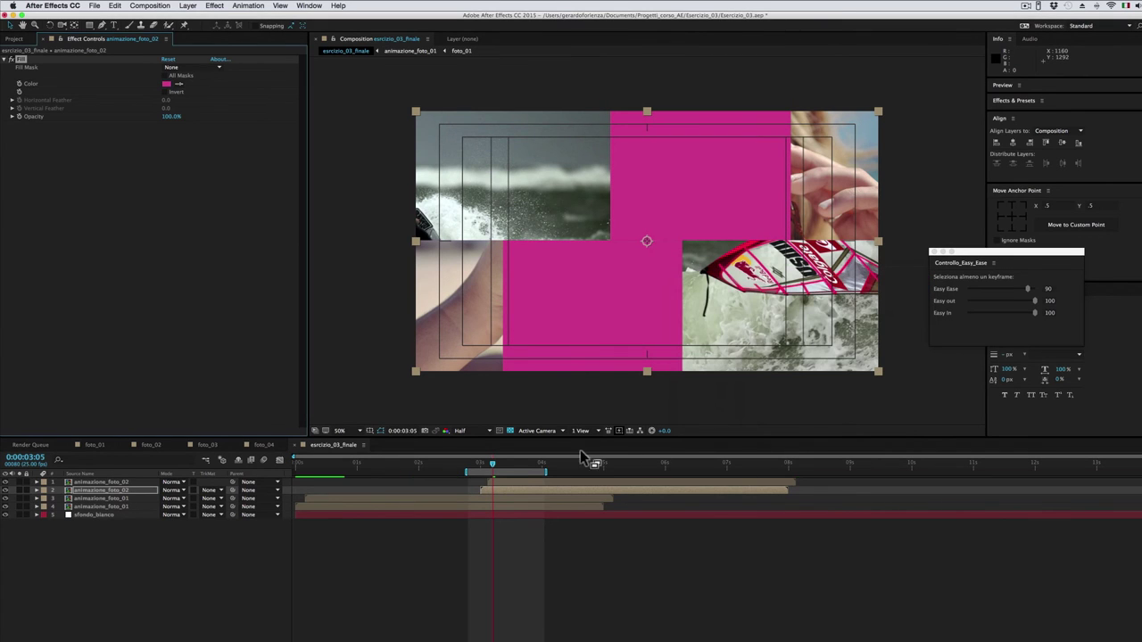
- Adjust the work area slightly, preview the magenta bands, and return to 0:00:03:05
drag(523, 471, 525, 471)
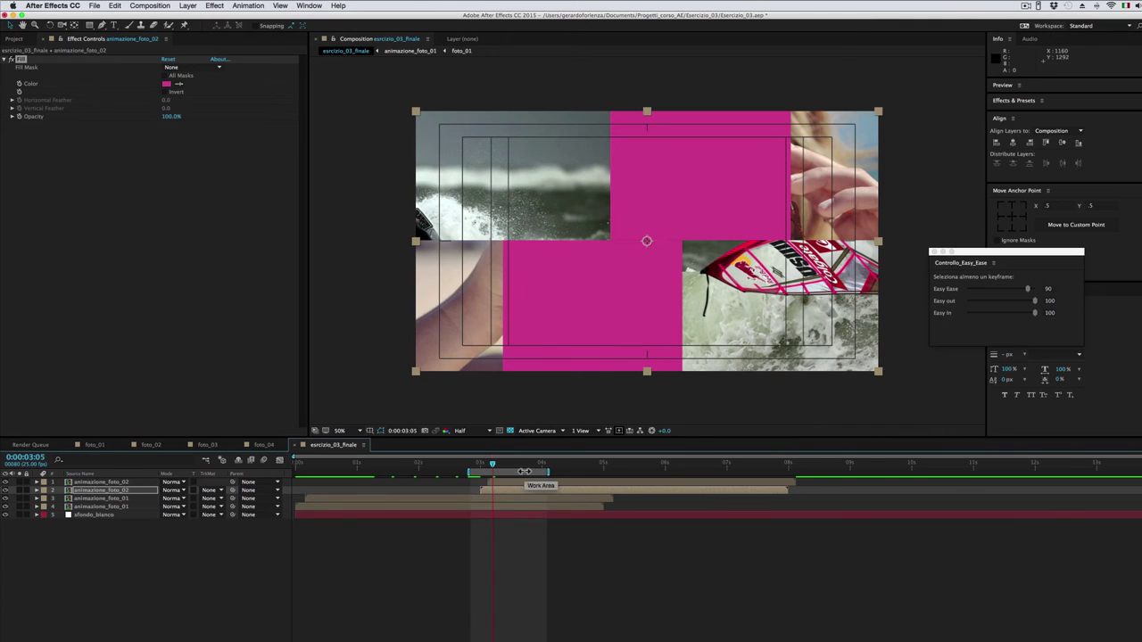
key(space)
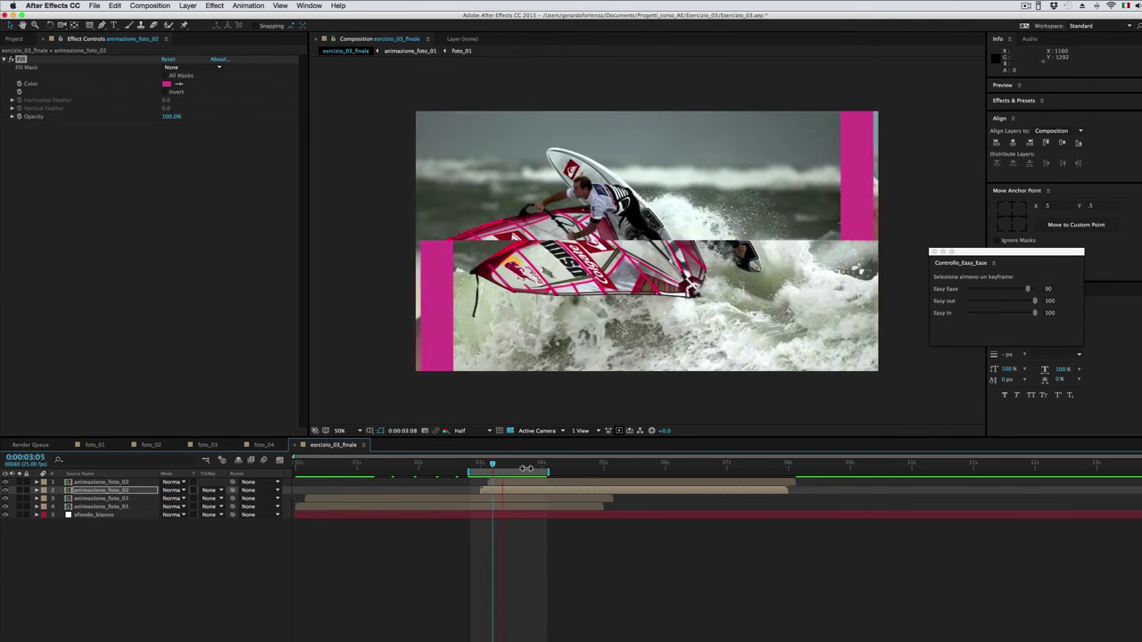
click(504, 464)
drag(505, 464, 492, 465)
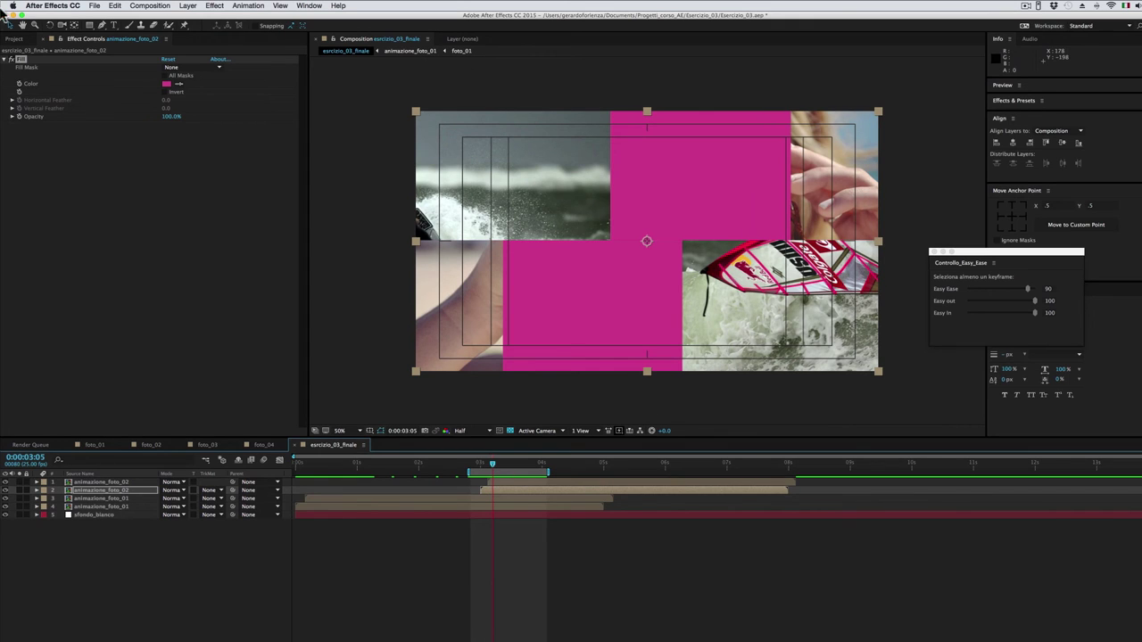
click(20, 39)
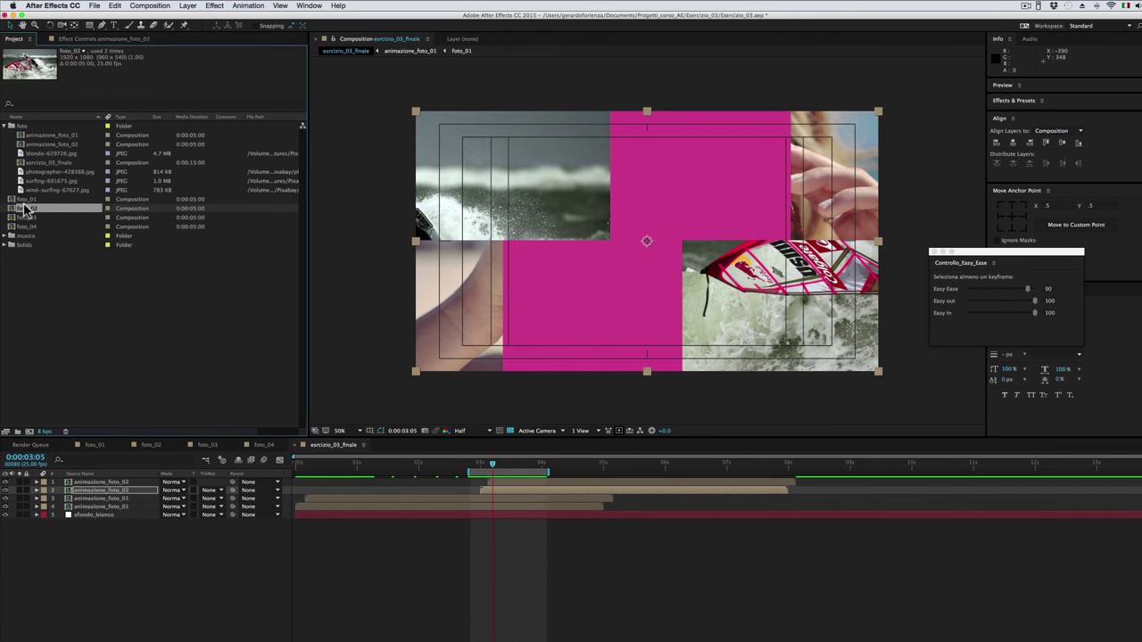
- Add foto_03 to esercizio_03_finale as the top layer, starting near 6 seconds
drag(12, 220, 71, 490)
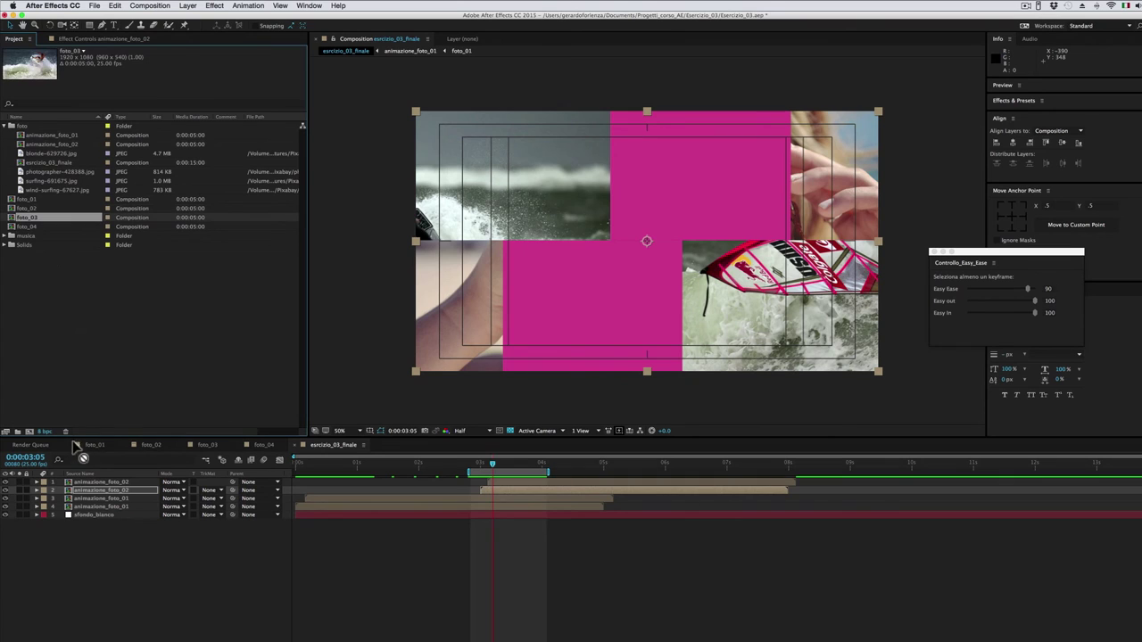
drag(313, 482, 703, 471)
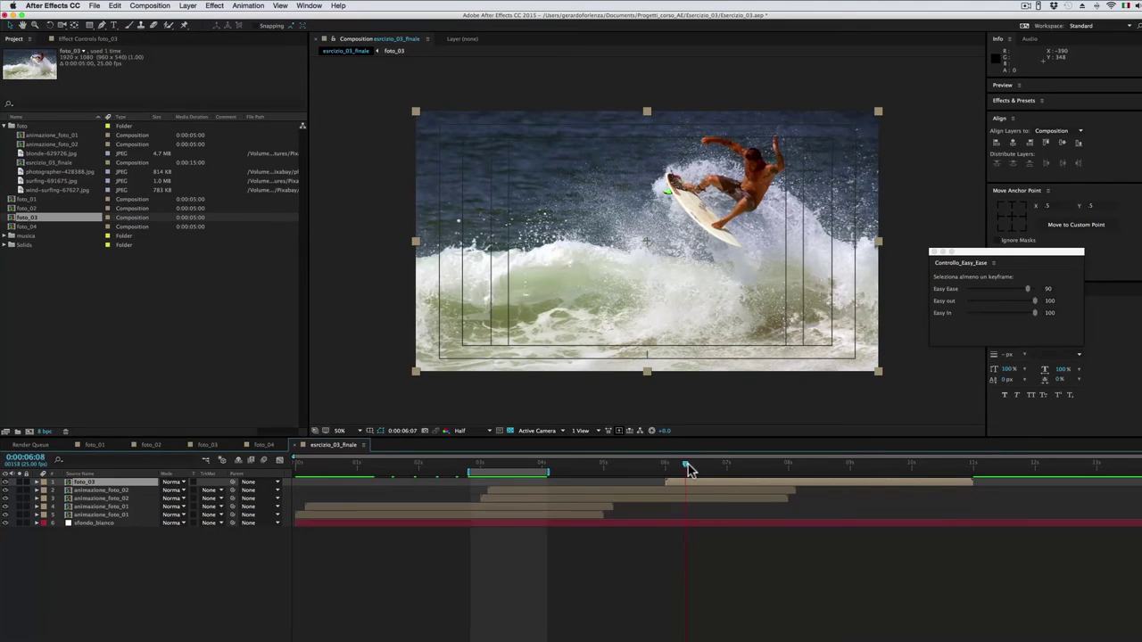
- Scrub the QuickTime reference video to the surfer section
key(super+Tab)
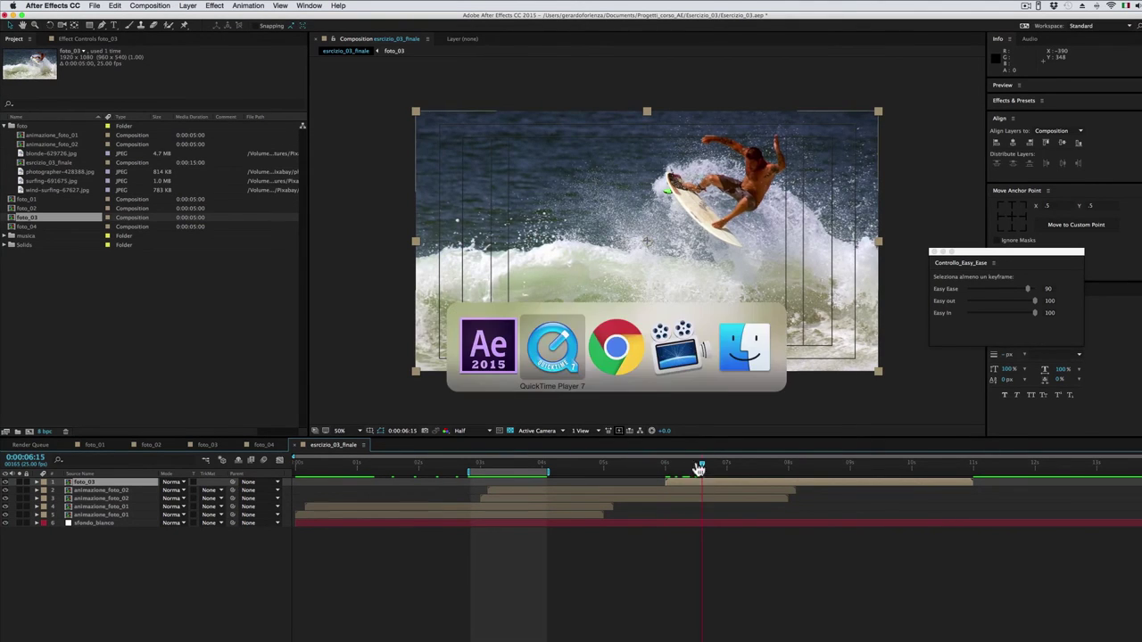
click(559, 373)
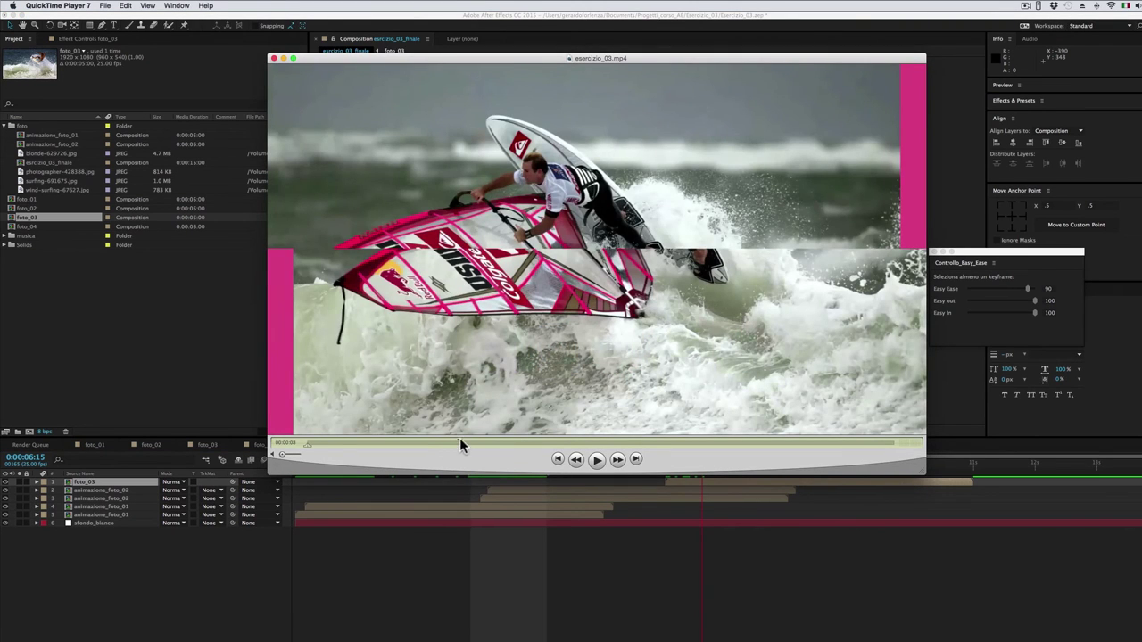
drag(460, 441, 589, 457)
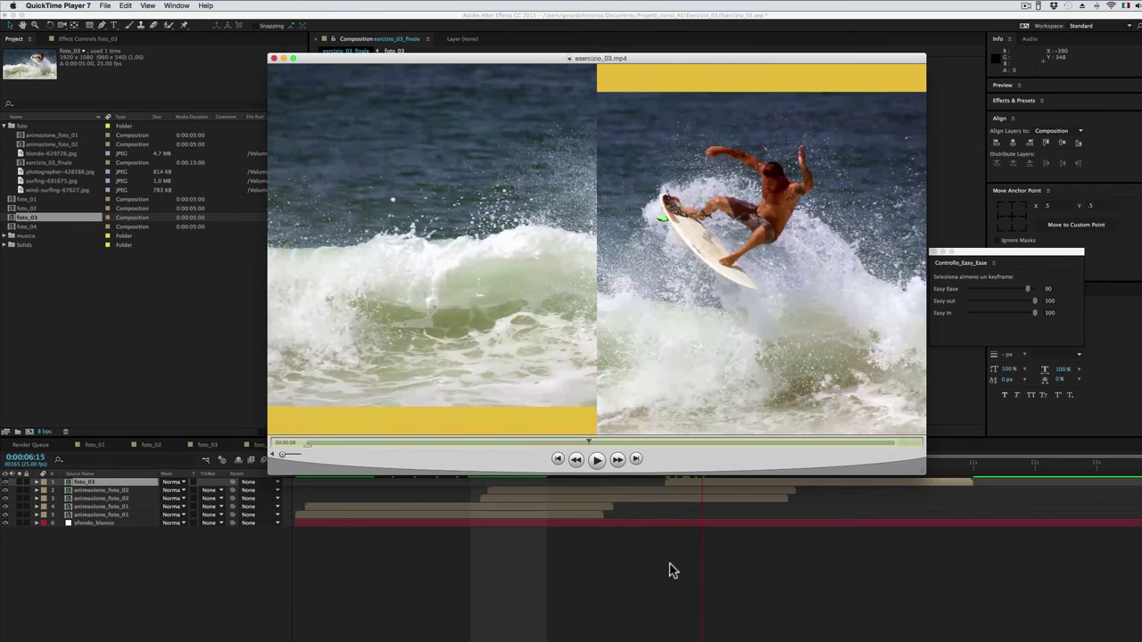
- Back in After Effects, draw a rectangular mask limiting foto_03 to its left half
key(super+Tab)
click(89, 27)
mouse_move(388, 89)
mouse_down()
mouse_move(601, 354)
mouse_move(647, 390)
mouse_up()
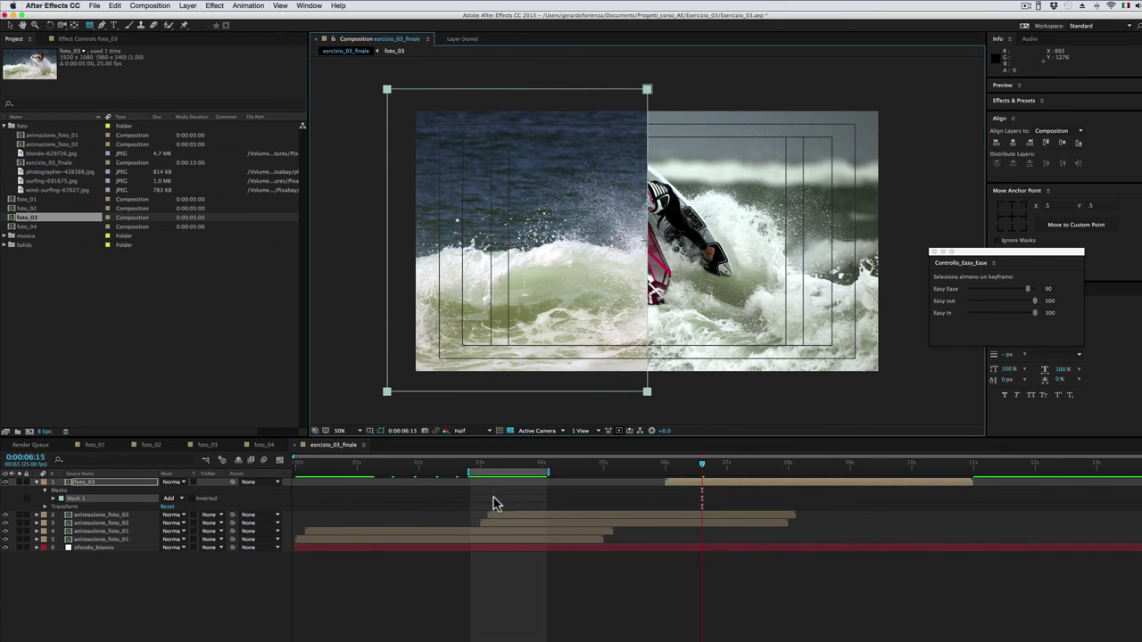
- Duplicate foto_03, move the copy's mask to the right half, and select both copies
click(139, 483)
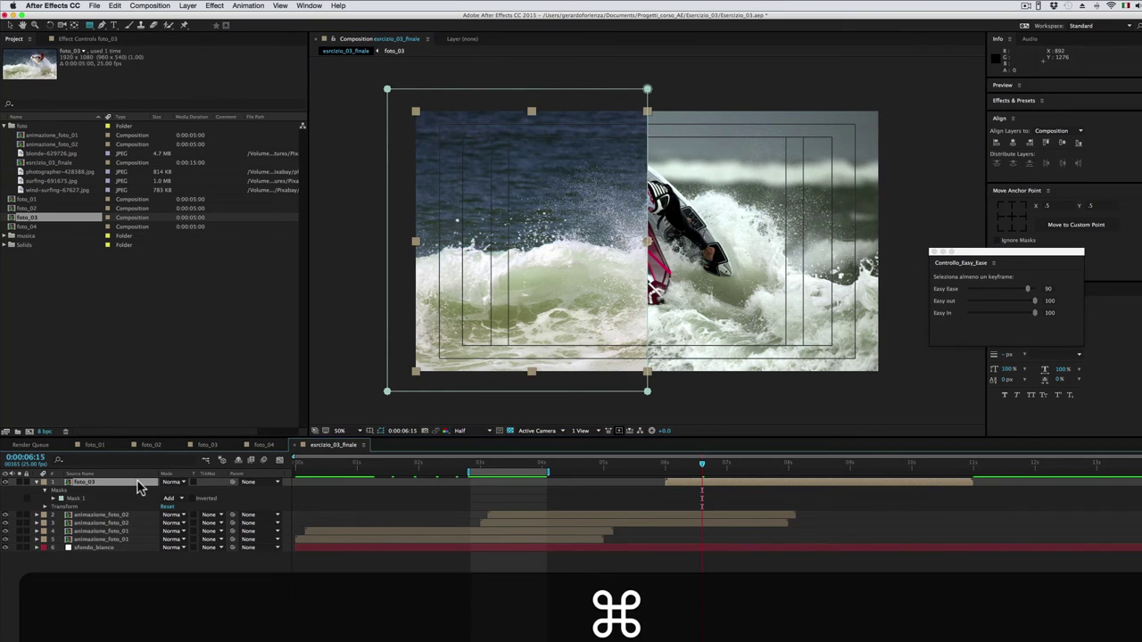
key(super+d)
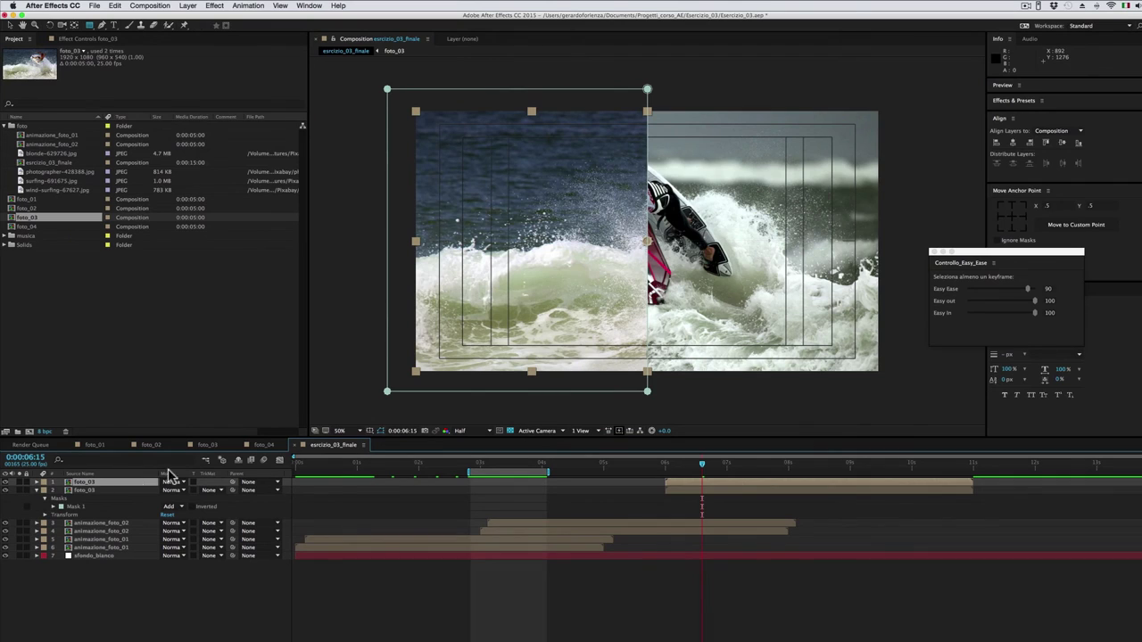
key(v)
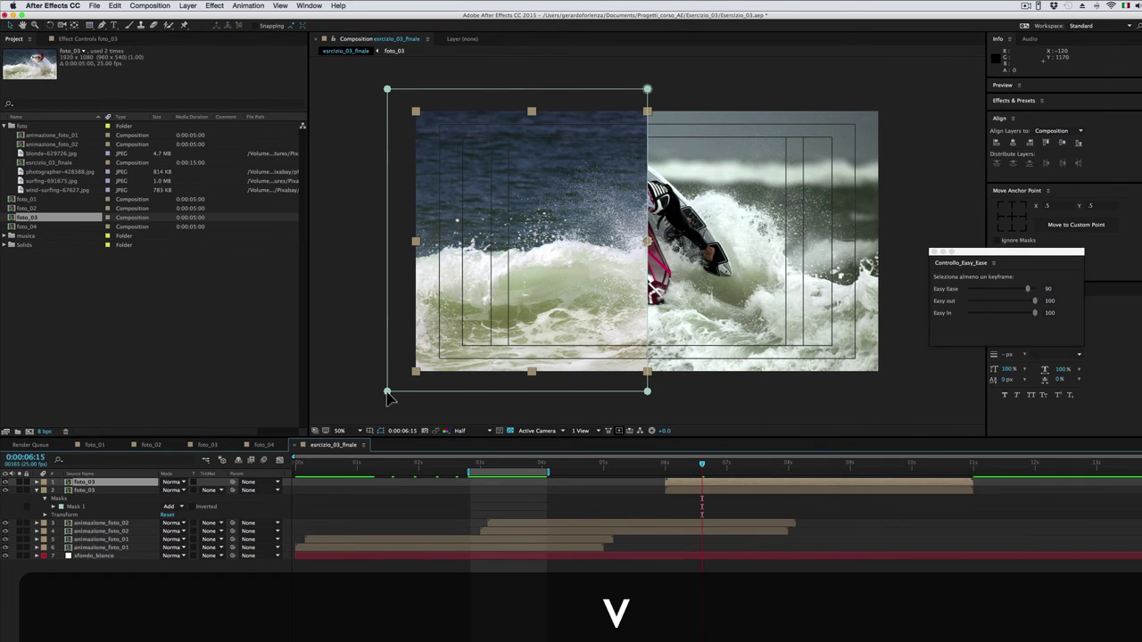
drag(388, 240, 893, 256)
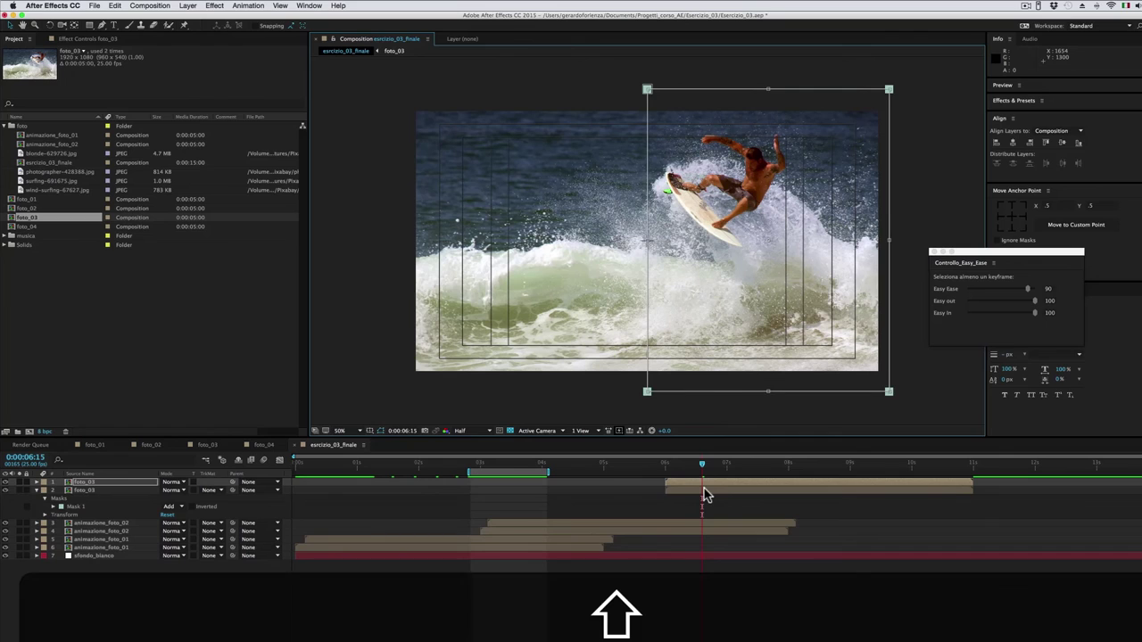
shift+click(704, 491)
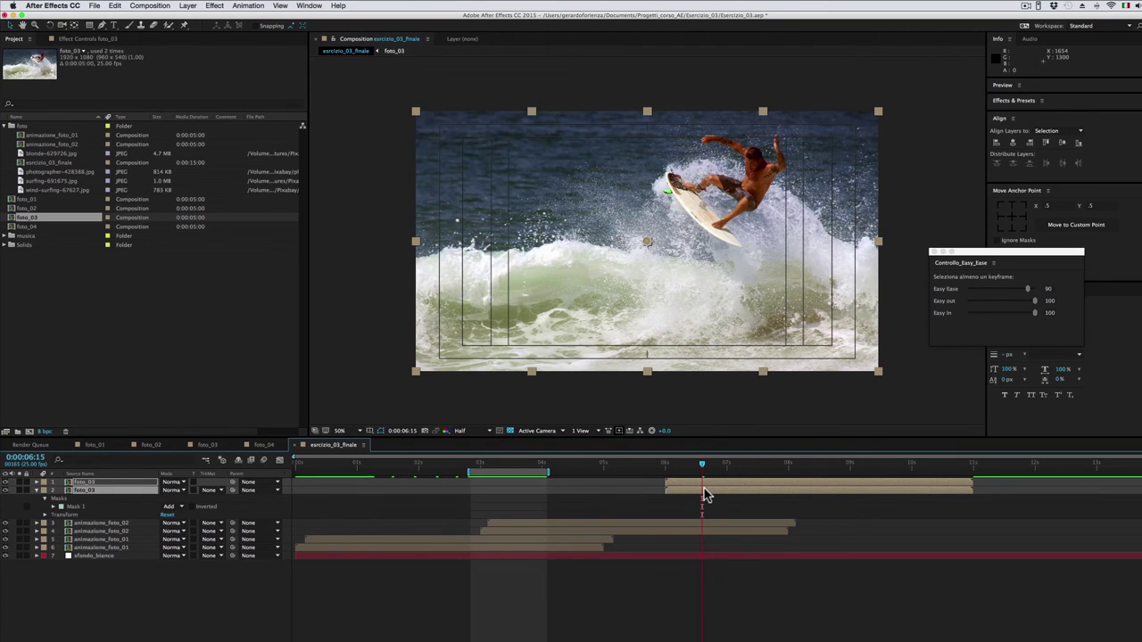
- Add Position keyframes at 960,540 on both foto_03 layers near 0:00:06:13
key(p)
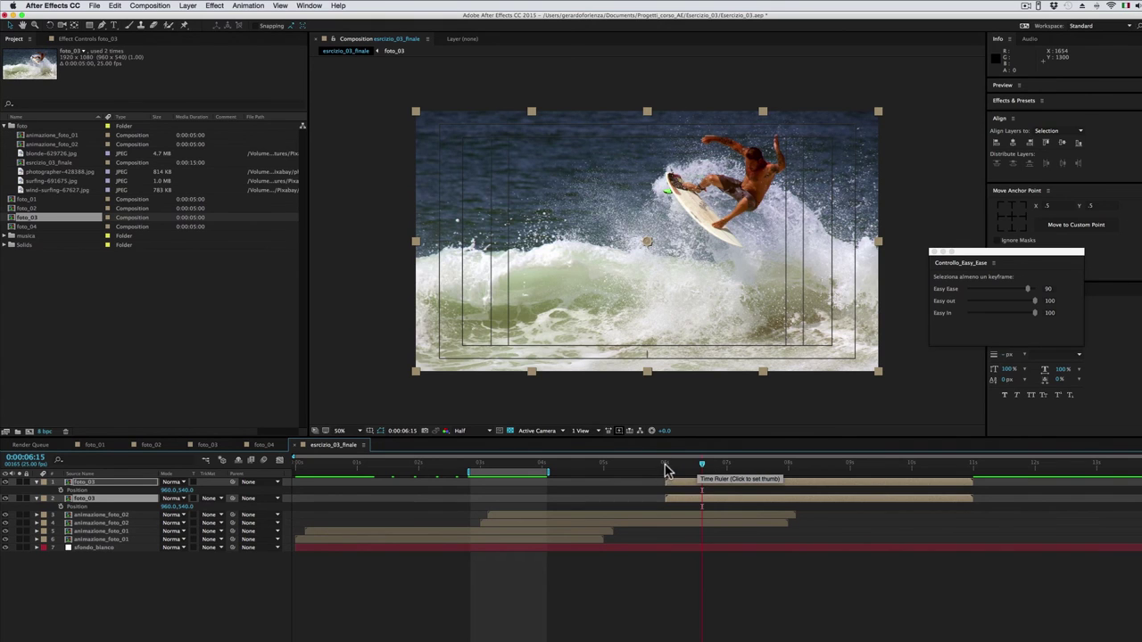
drag(702, 469, 692, 470)
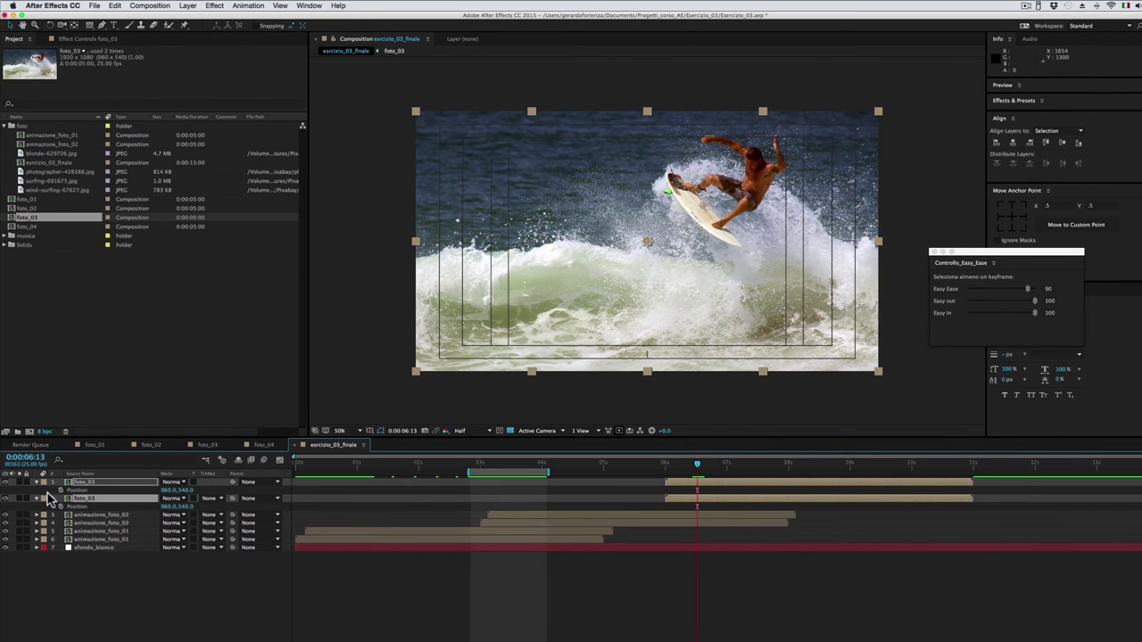
click(60, 490)
click(60, 506)
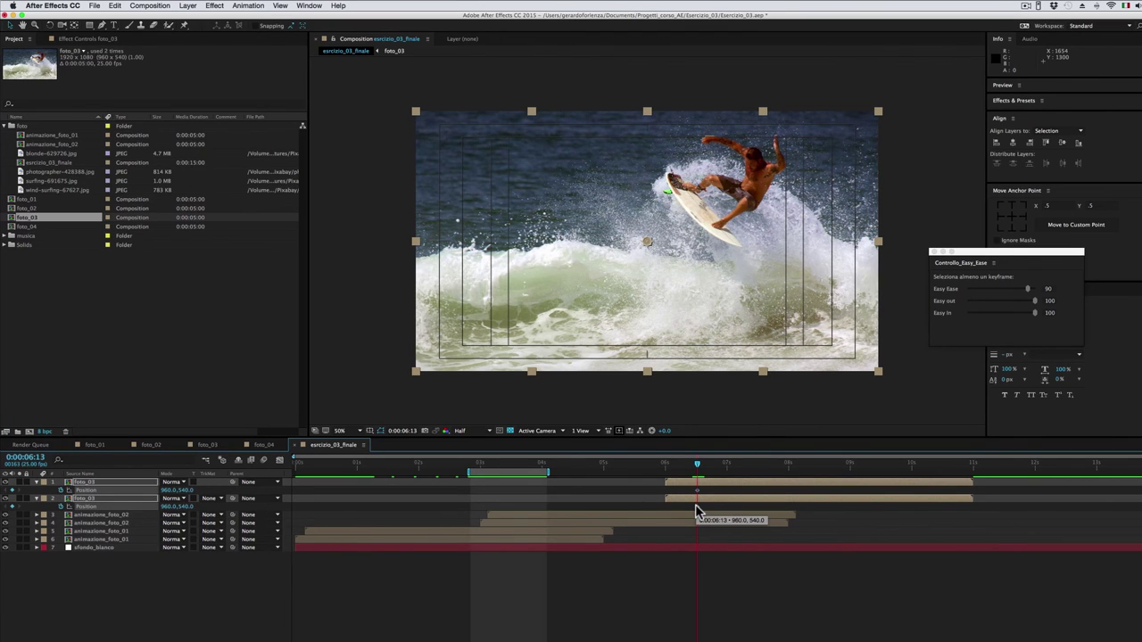
drag(696, 465, 669, 467)
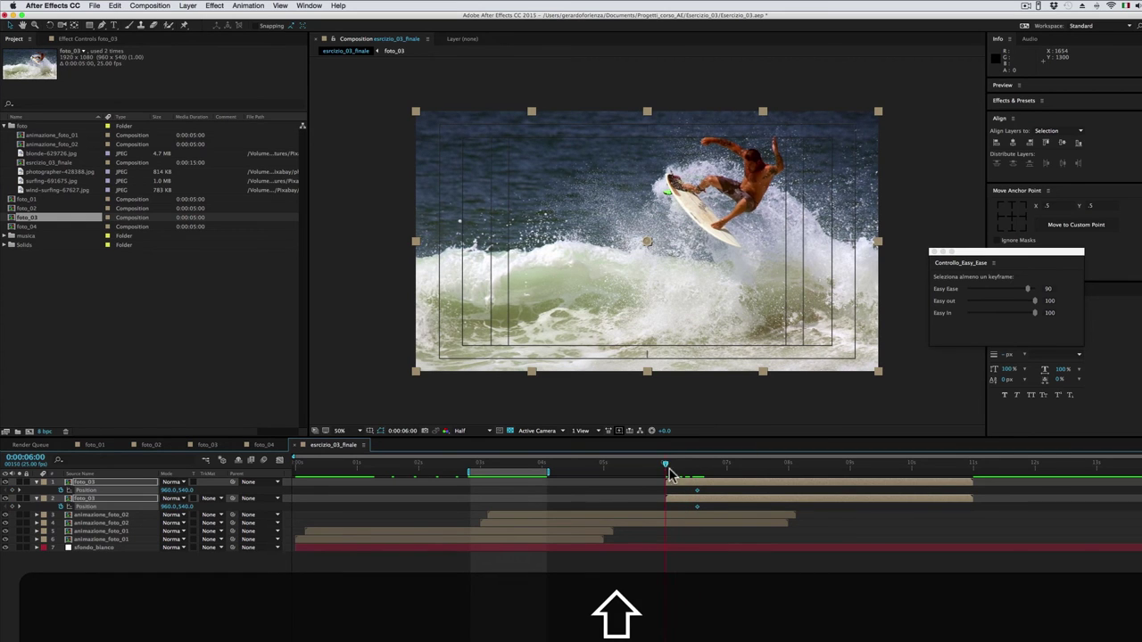
- Place the foto_03 halves off-frame at 0:00:06:00 (960,1610 and 960,−570) and apply Easy Ease
click(133, 499)
mouse_move(185, 506)
mouse_down()
mouse_move(135, 506)
mouse_move(241, 498)
mouse_up()
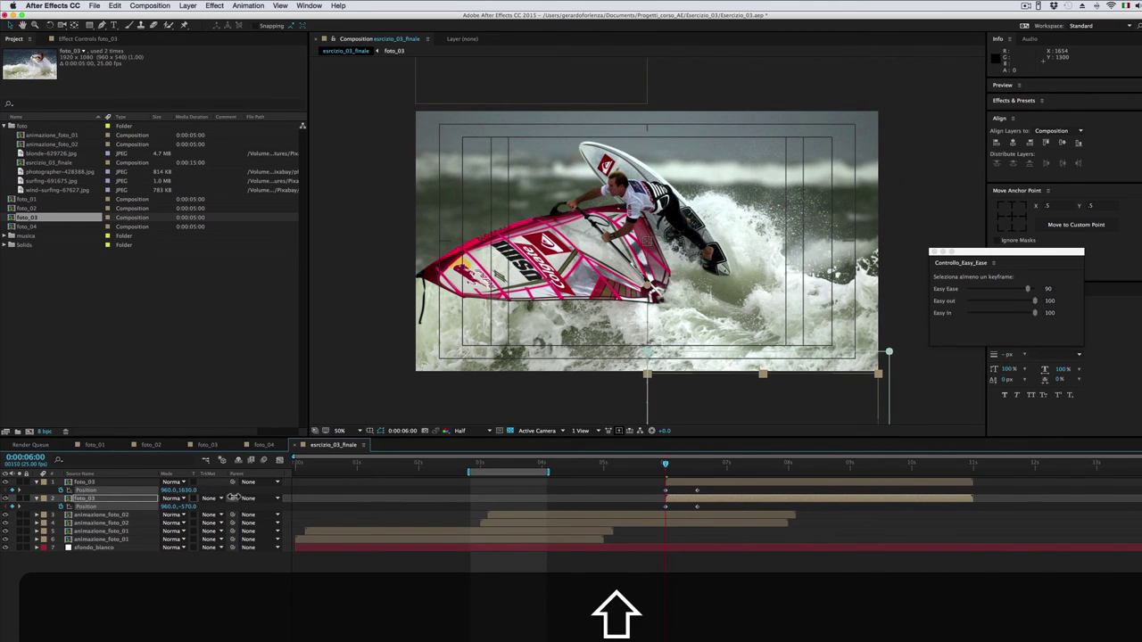
drag(705, 490, 696, 525)
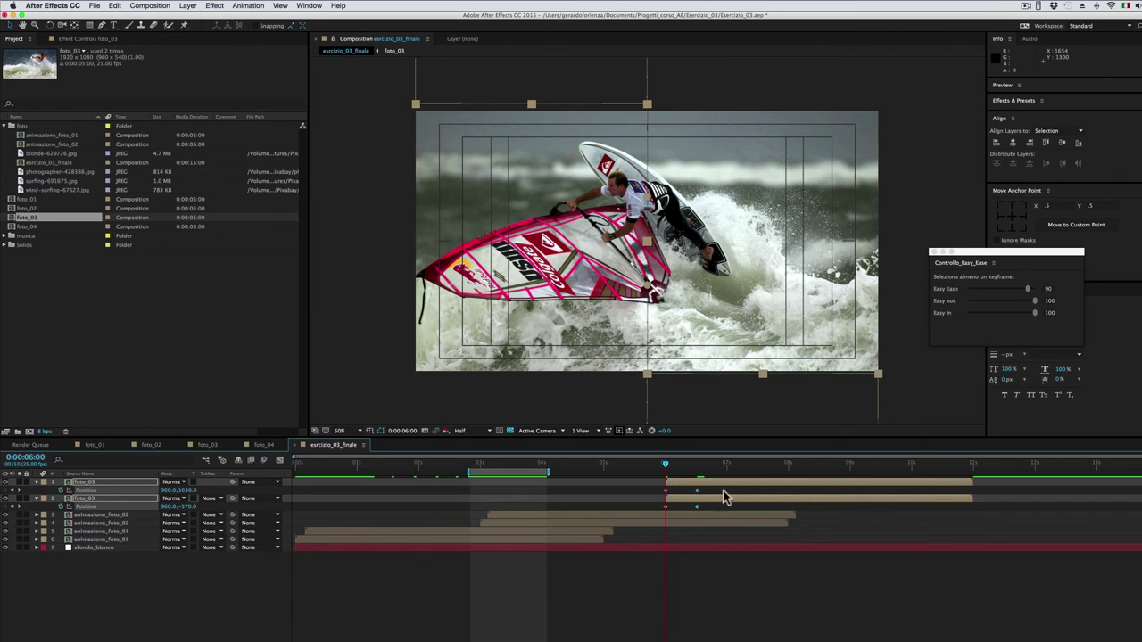
click(1030, 295)
click(1031, 294)
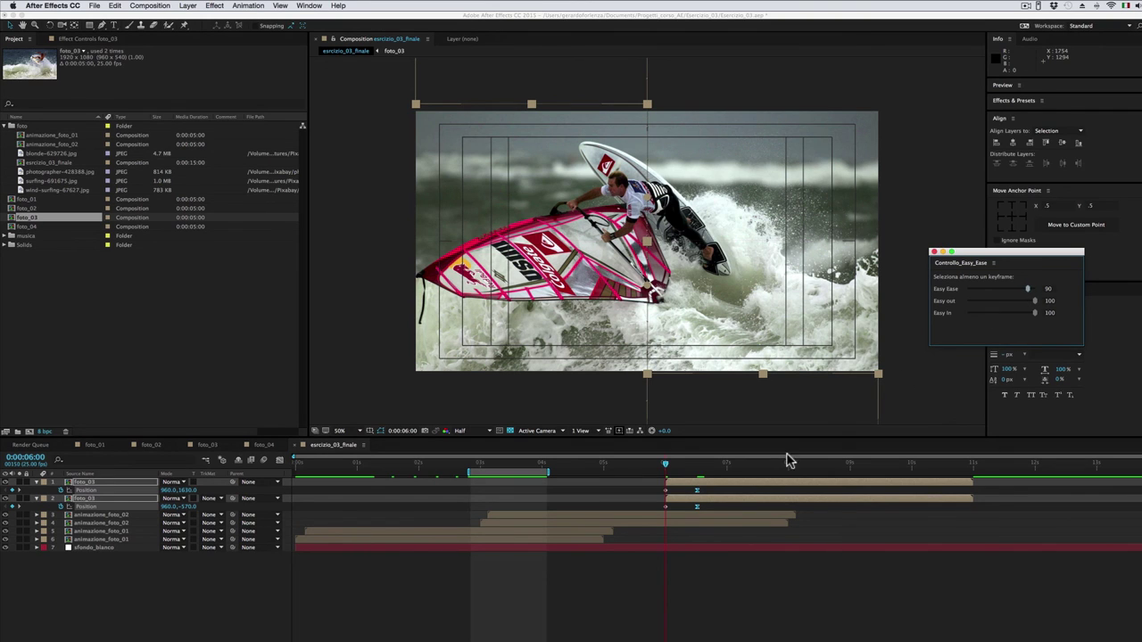
- Preview the foto_03 slide-in over the transition, then reselect a Position keyframe
drag(513, 474, 693, 463)
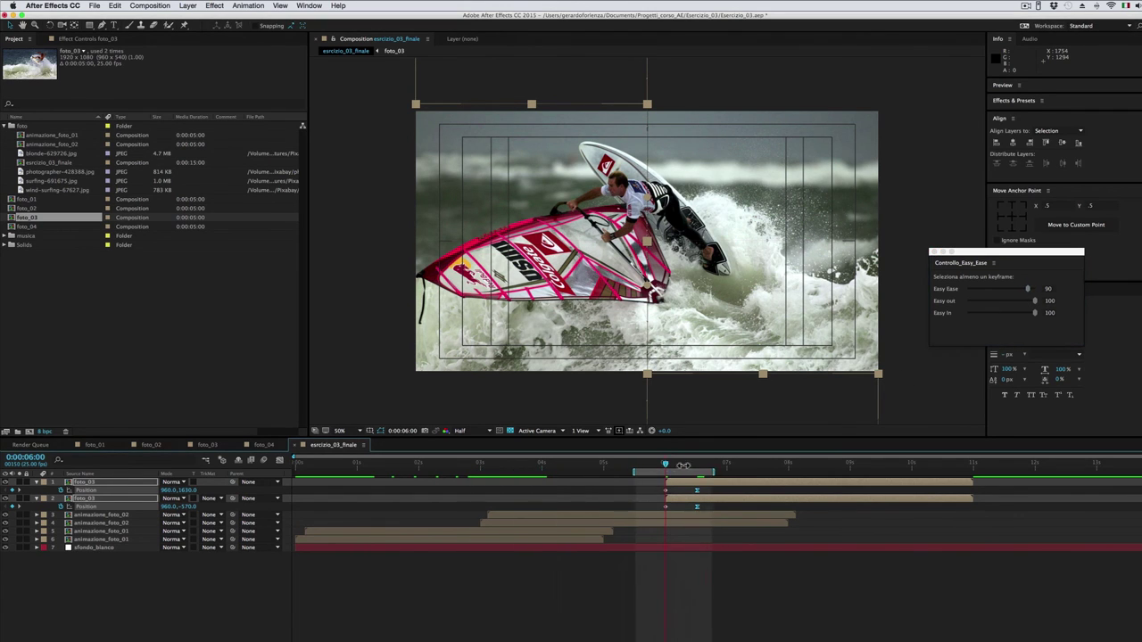
key(space)
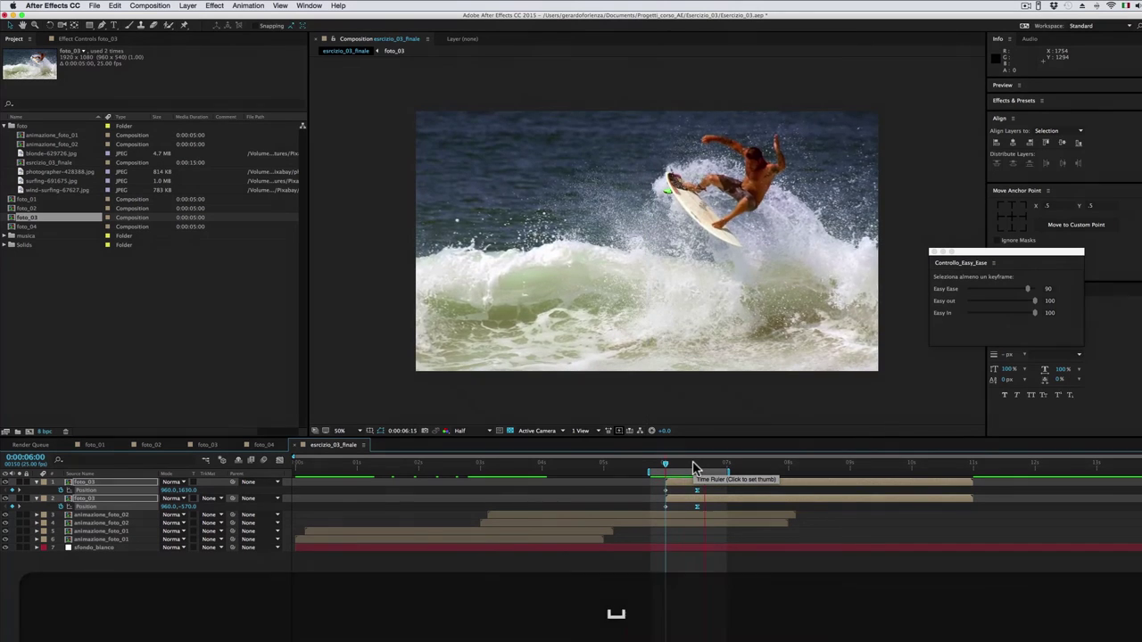
key(space)
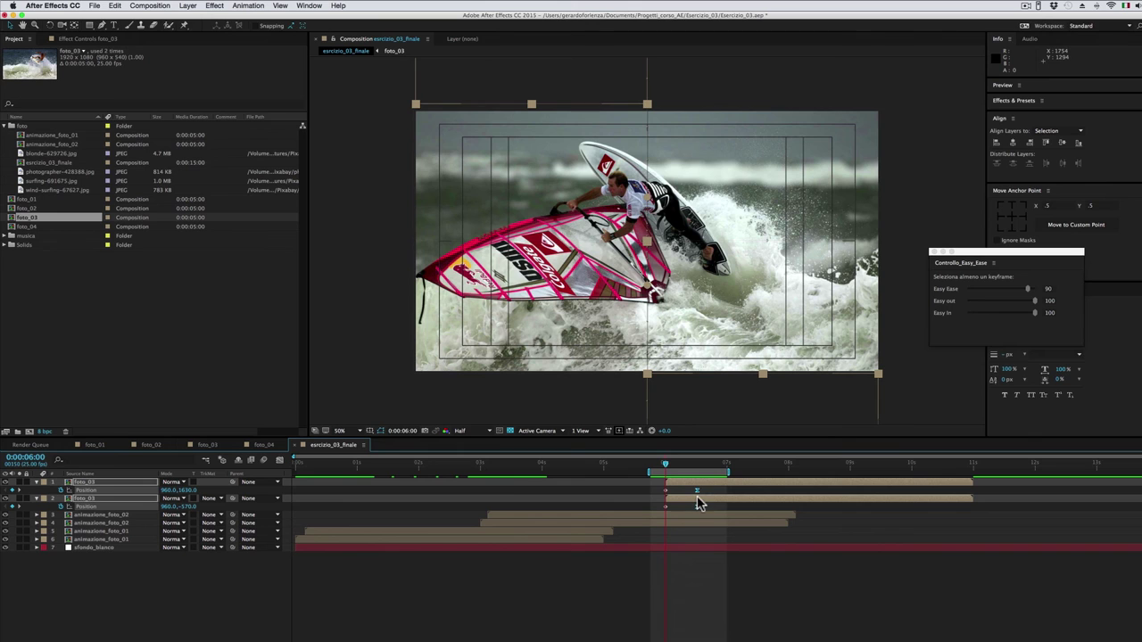
click(701, 501)
click(701, 489)
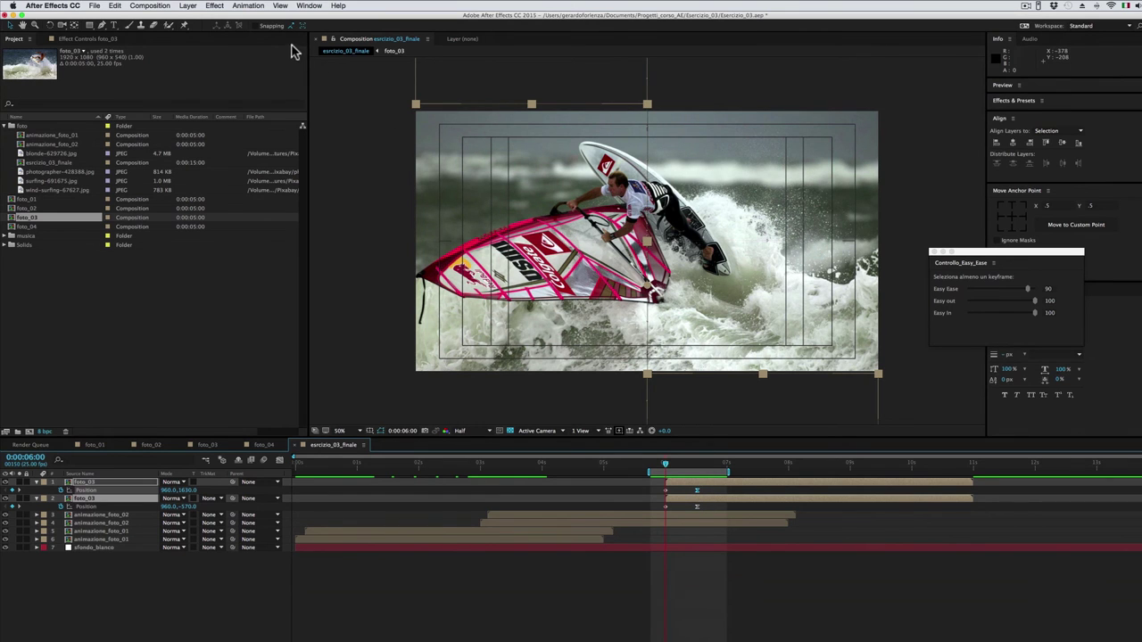
- Pre-compose the foto_03 layers into a precomp named animazione_foto_03
click(188, 7)
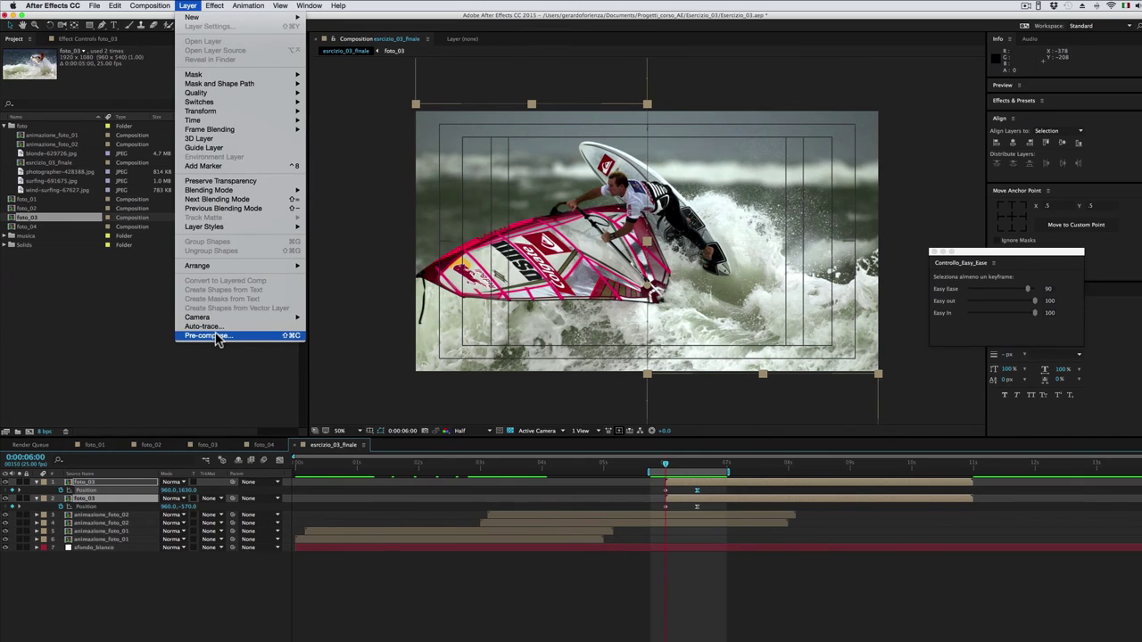
click(218, 337)
text(animazione_foto_03)
click(726, 473)
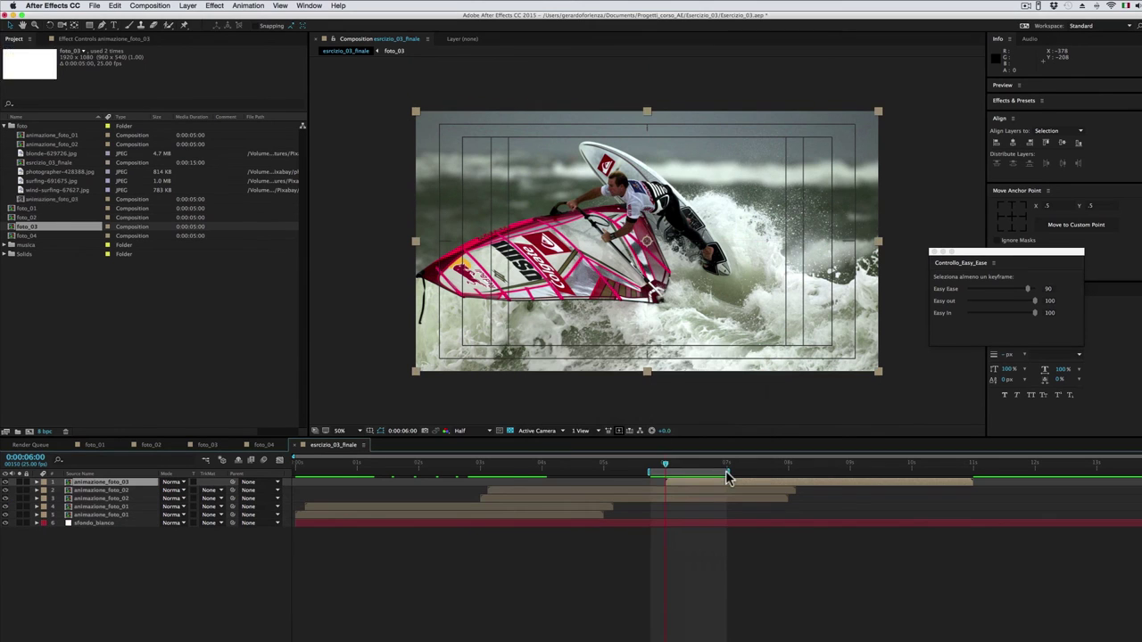
- Duplicate animazione_foto_03 and delay the copy to start at 0:00:06:03
click(673, 464)
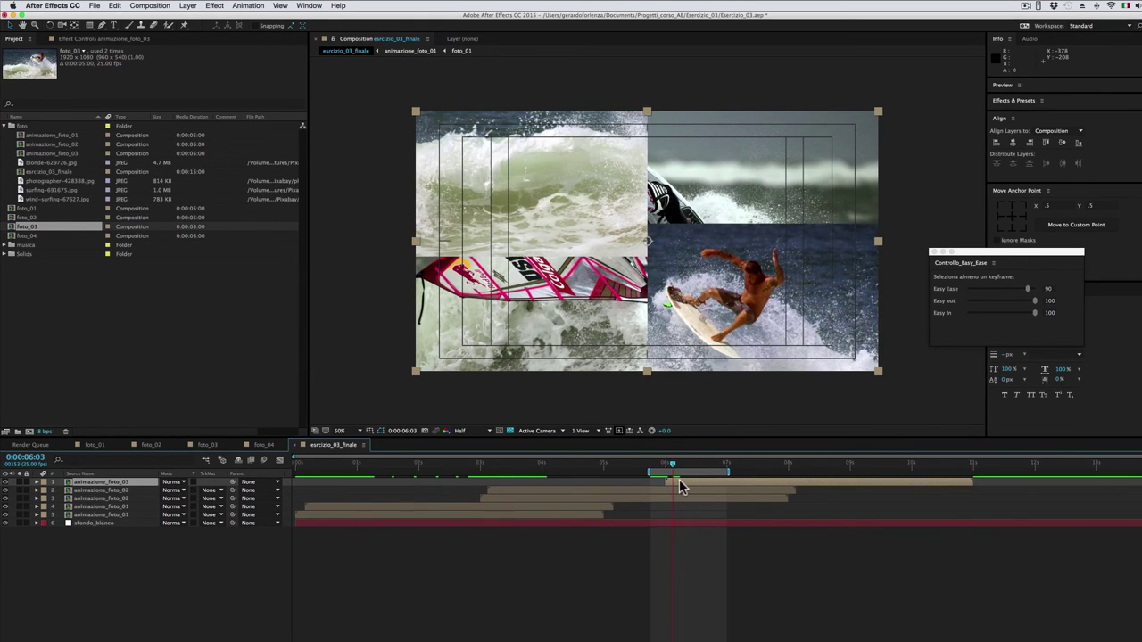
key(super+d)
drag(679, 480, 686, 480)
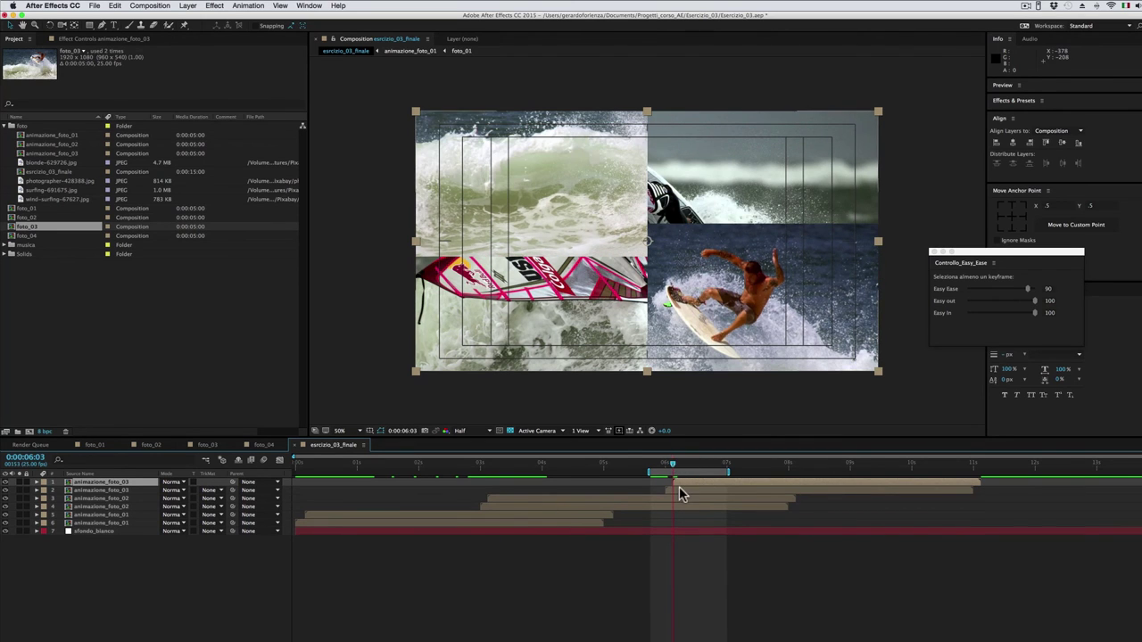
- Add a Fill effect to the lower animazione_foto_03 copy and compare with the reference video
click(679, 490)
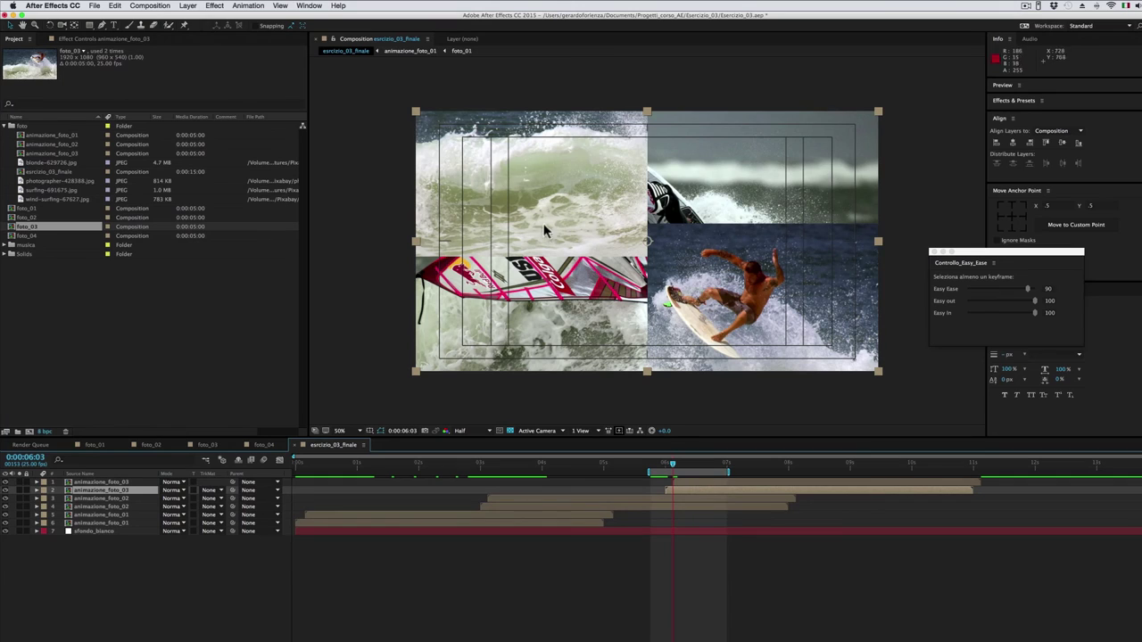
click(214, 6)
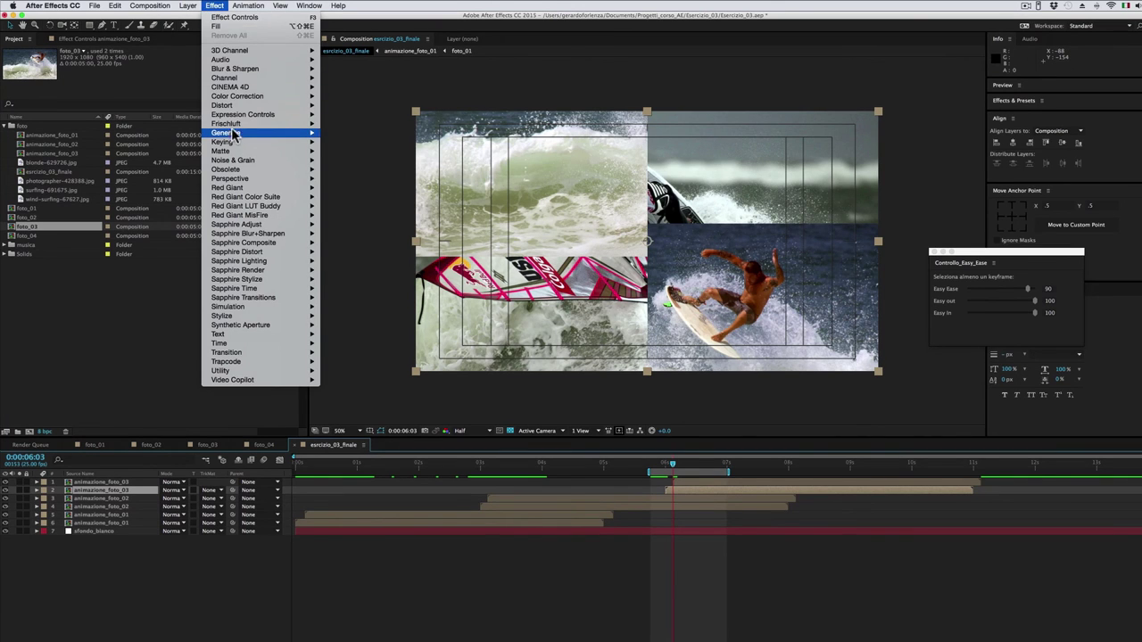
click(335, 271)
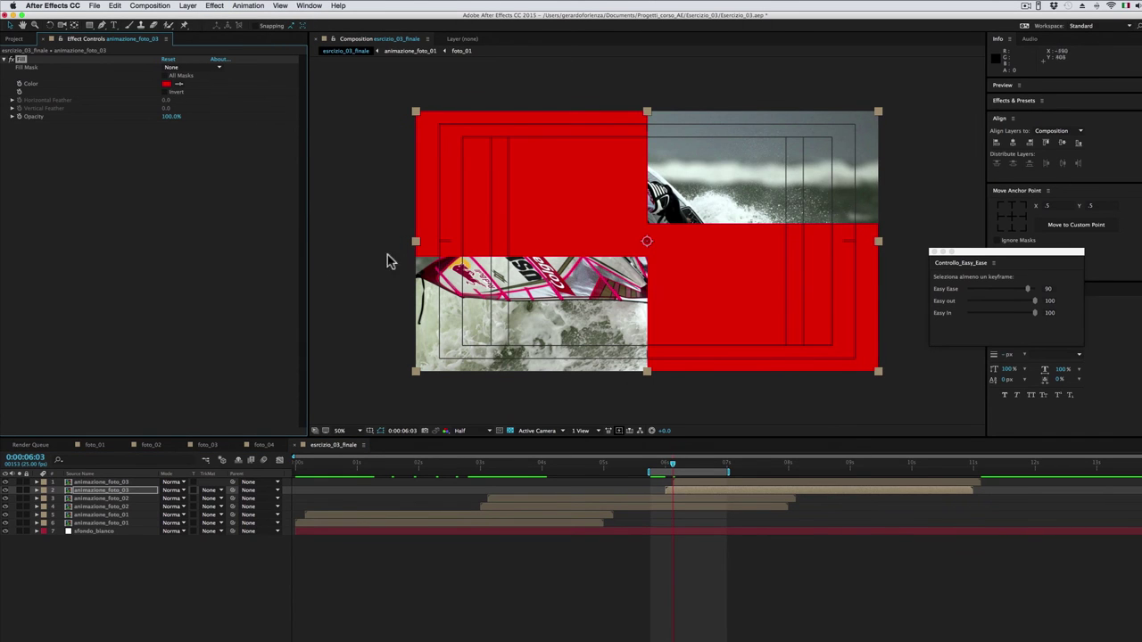
key(super+Tab)
click(560, 351)
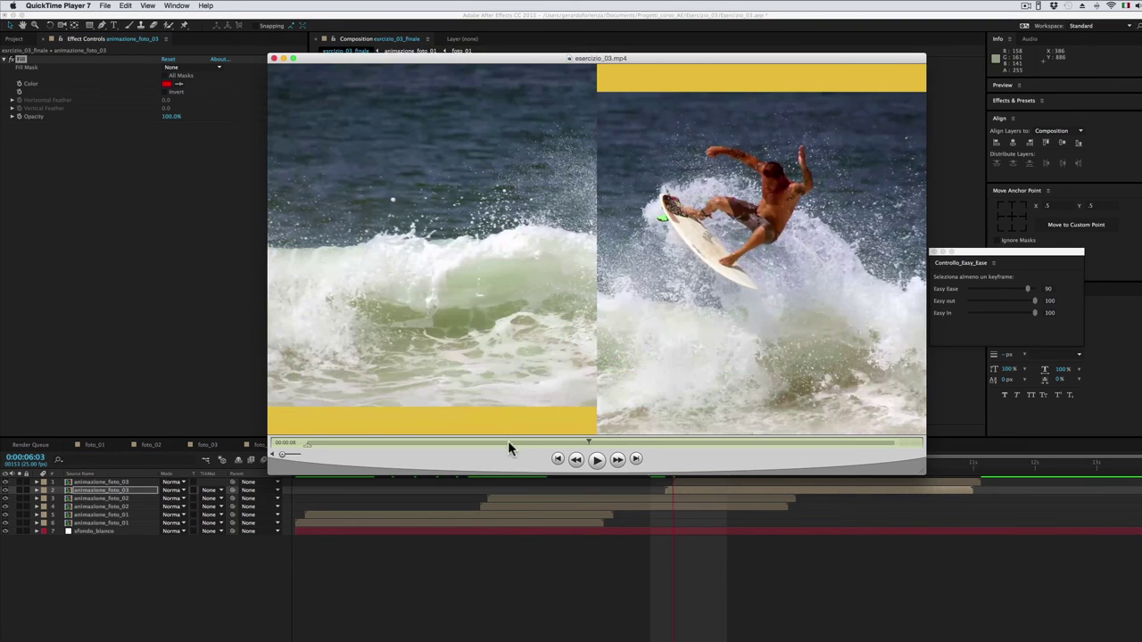
click(513, 544)
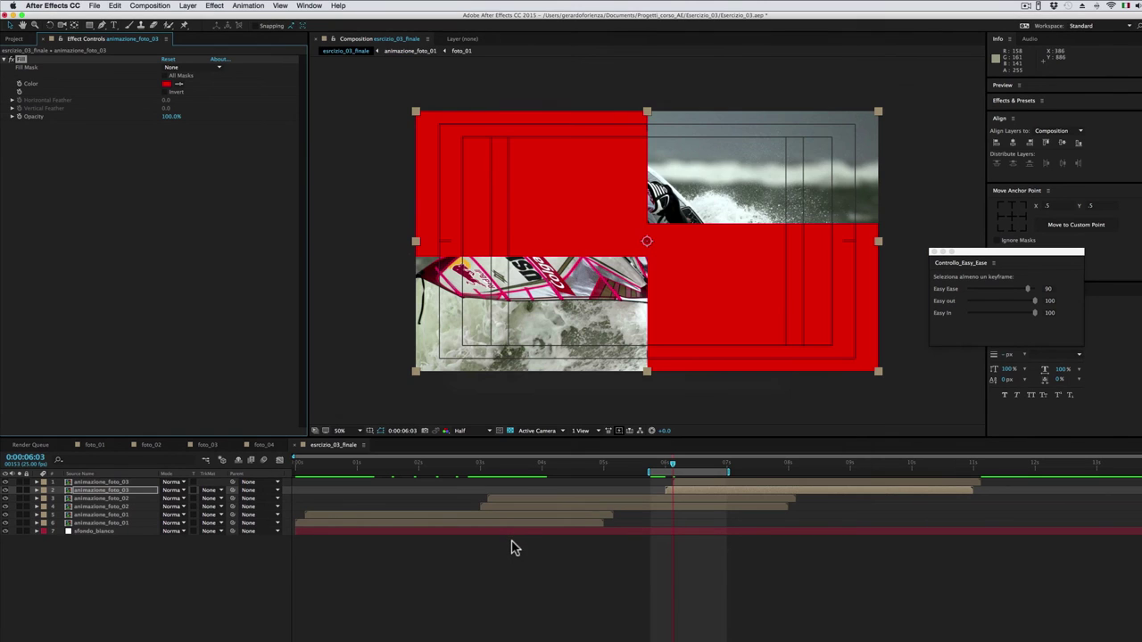
- Set the Fill colour to yellow (#DEB836) and preview the transition
click(167, 86)
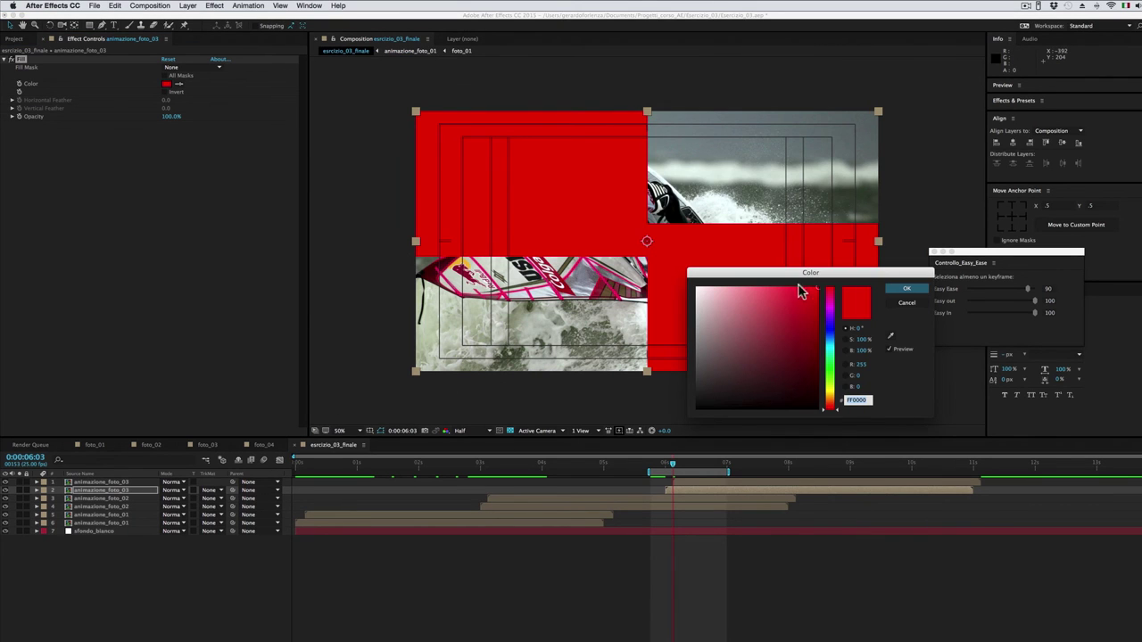
click(835, 392)
drag(803, 301, 788, 295)
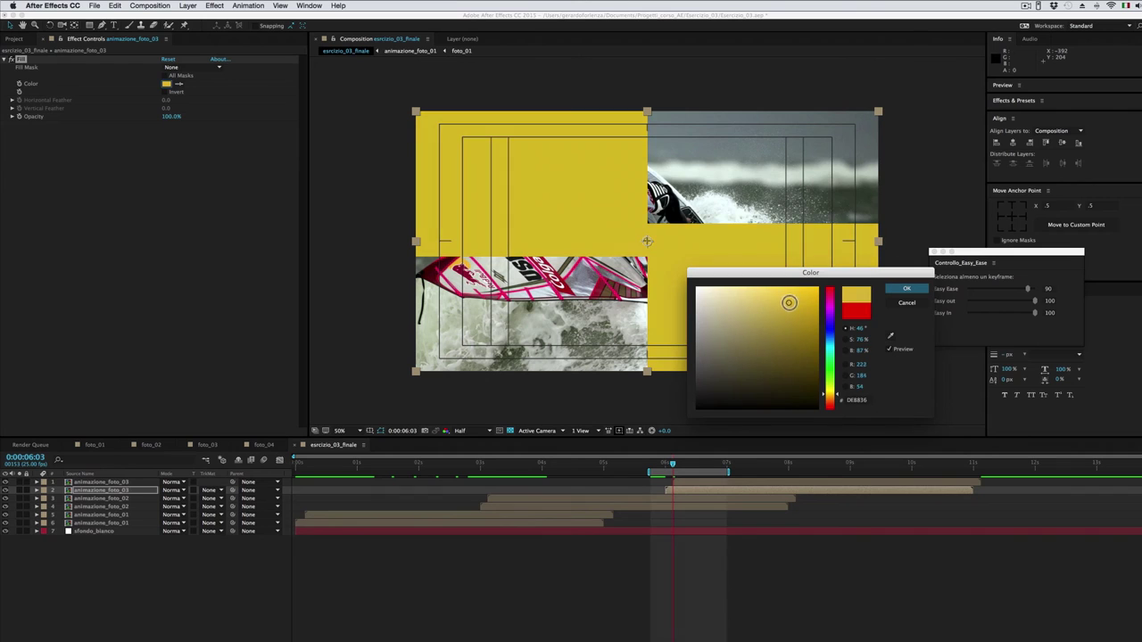
click(907, 289)
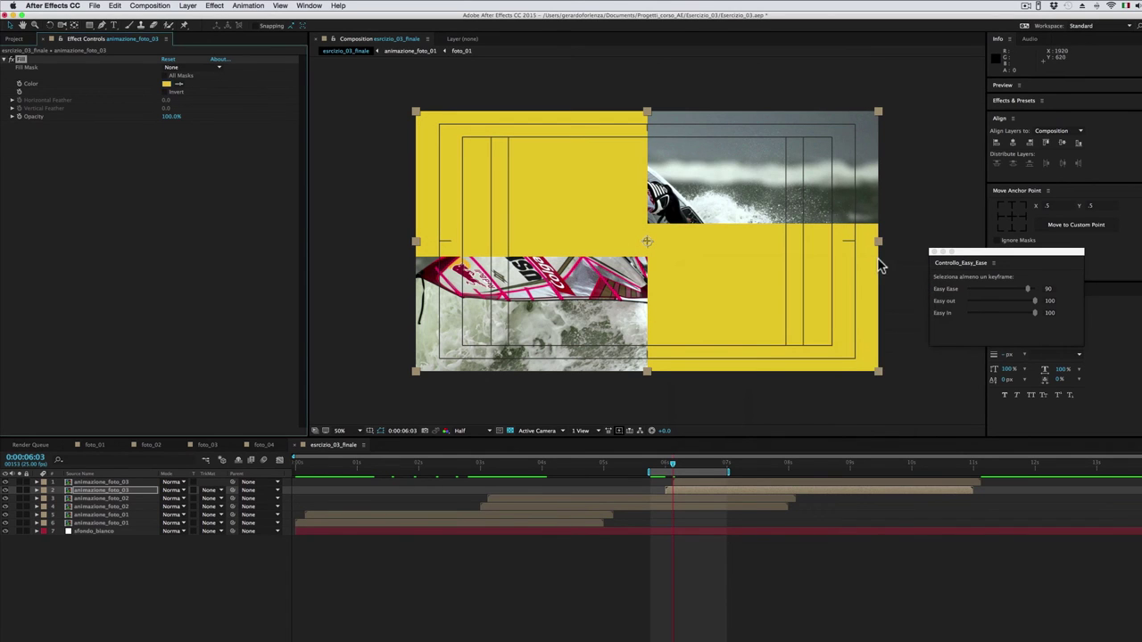
key(space)
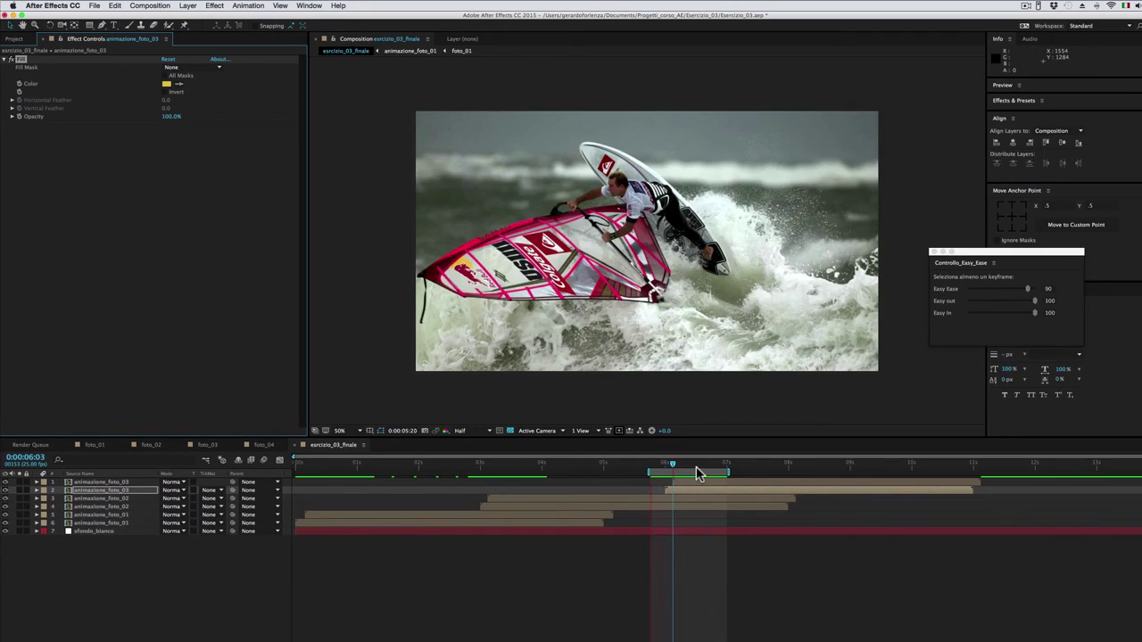
key(space)
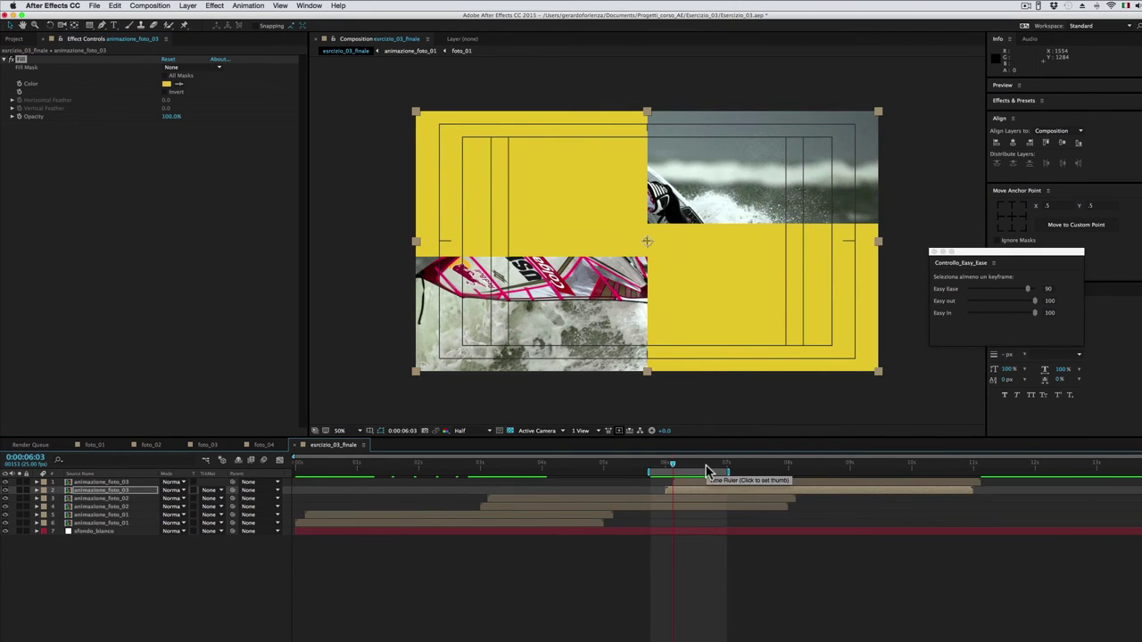
- Add foto_04 as the top layer starting near 9 s and view it at 0:00:09:11
click(19, 38)
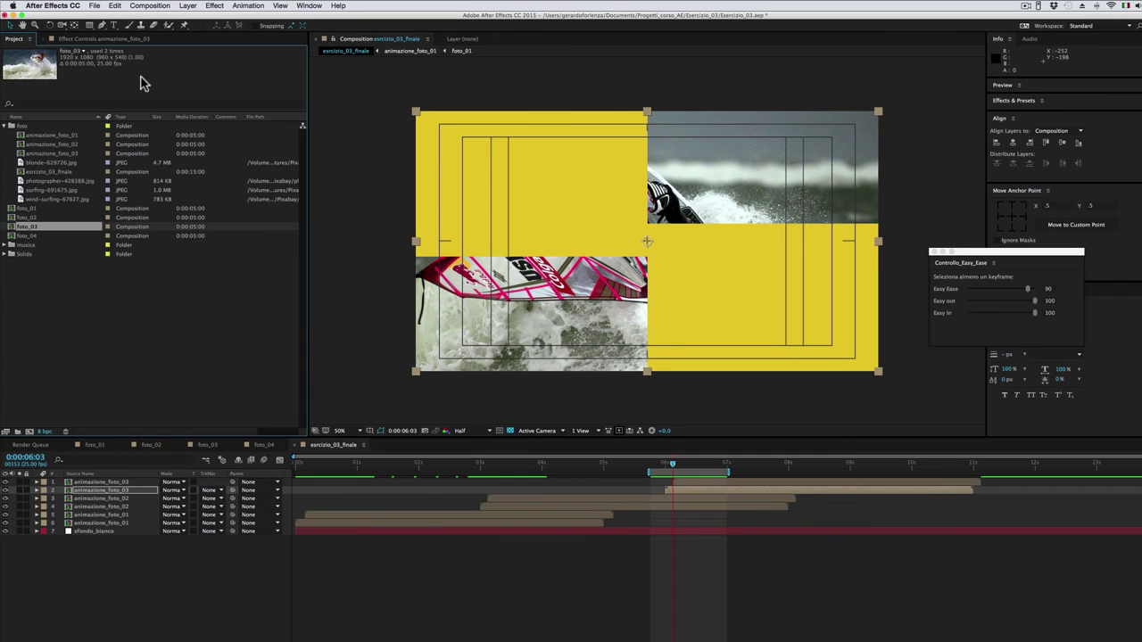
drag(11, 237, 105, 477)
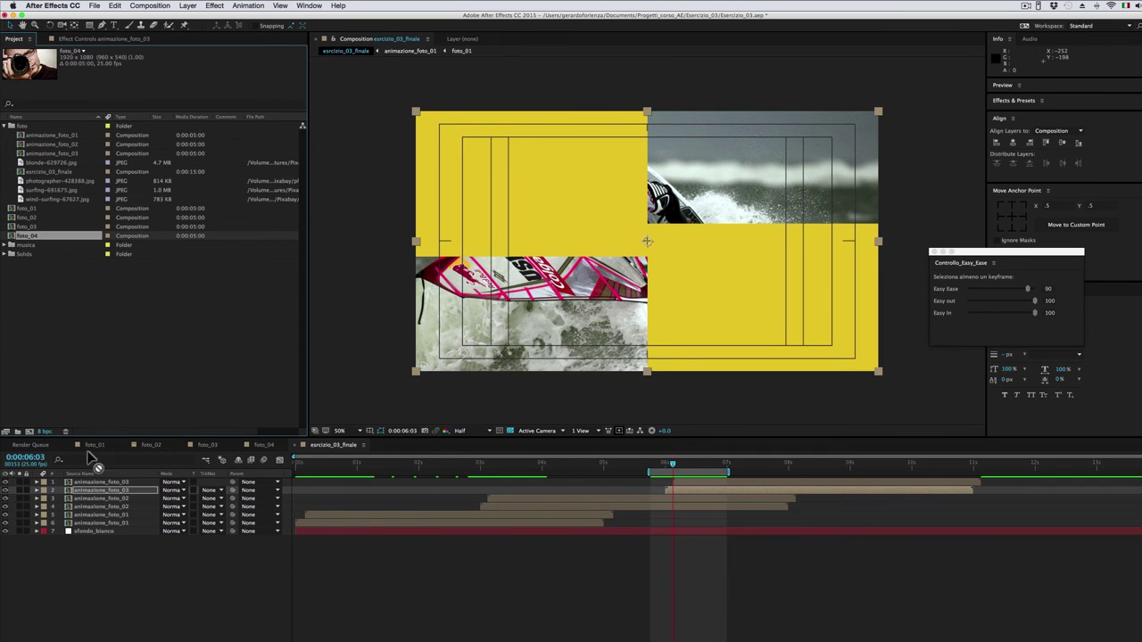
drag(419, 487, 970, 478)
click(879, 475)
- Advance the reference video to the photographer shot for comparison
key(super+Tab)
drag(585, 442, 726, 446)
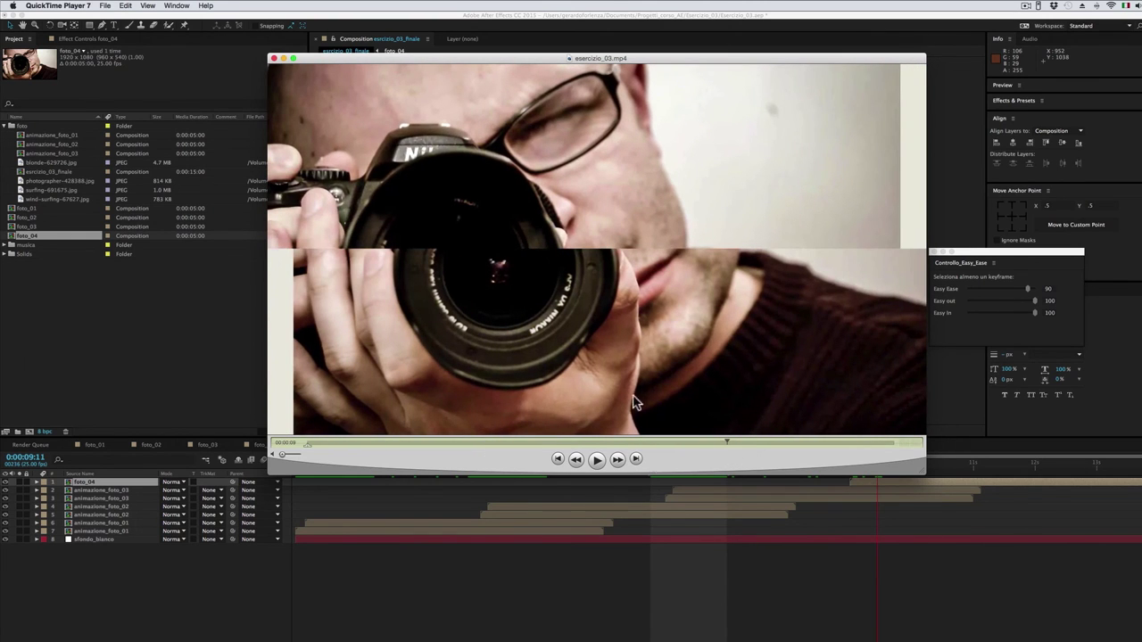
click(656, 614)
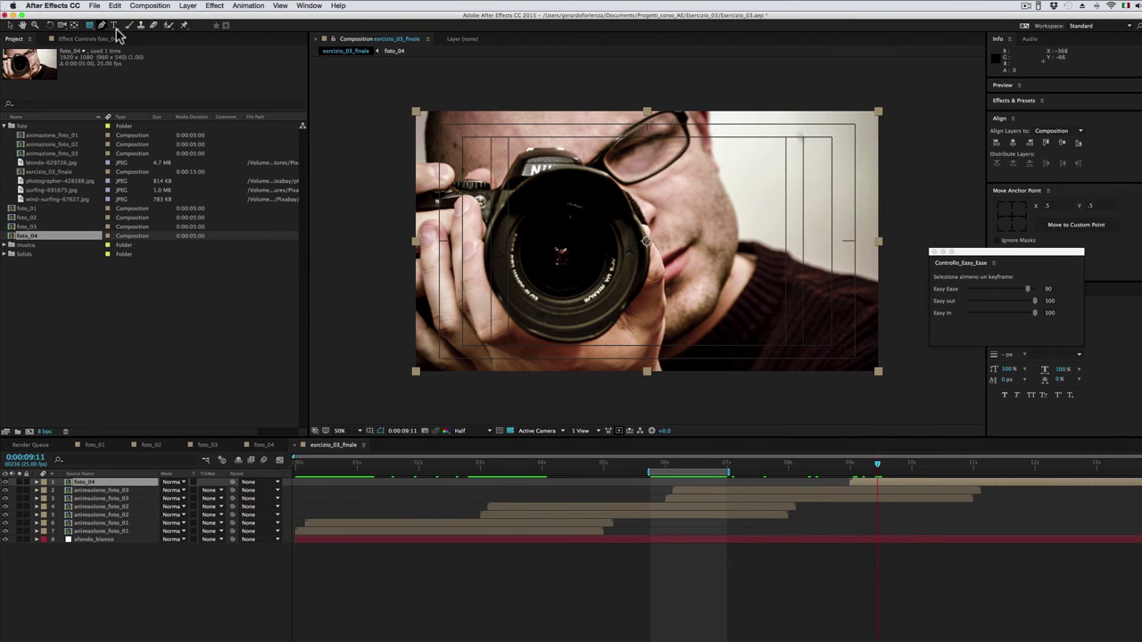
- Mask foto_04's top half, duplicate it, and flip the copy's mask to the lower half
drag(395, 91, 899, 257)
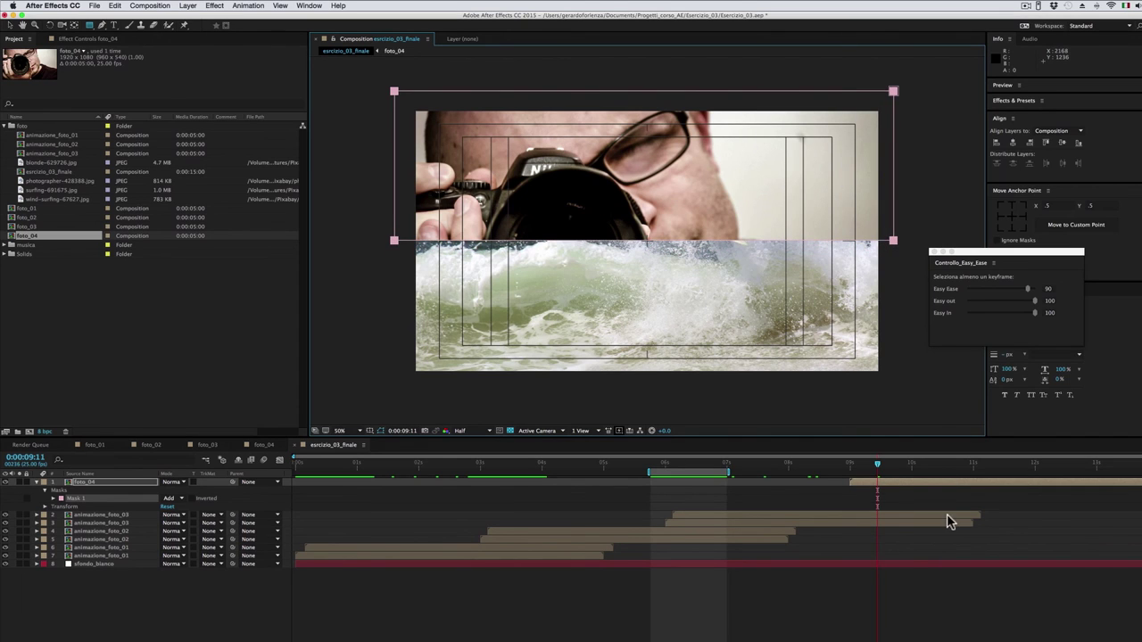
key(super+d)
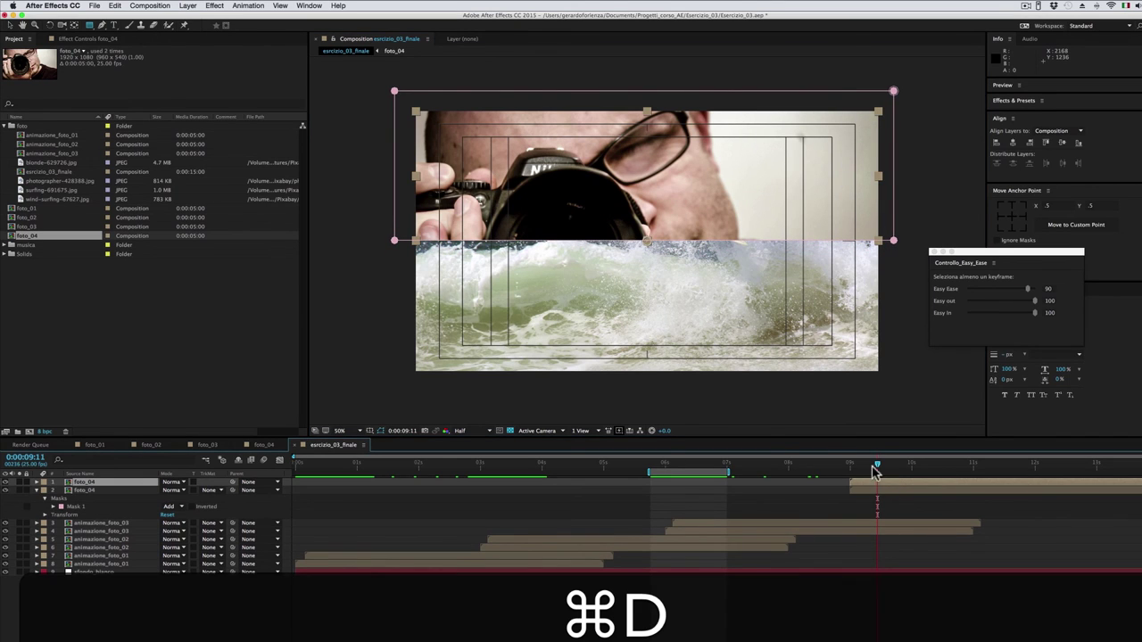
key(v)
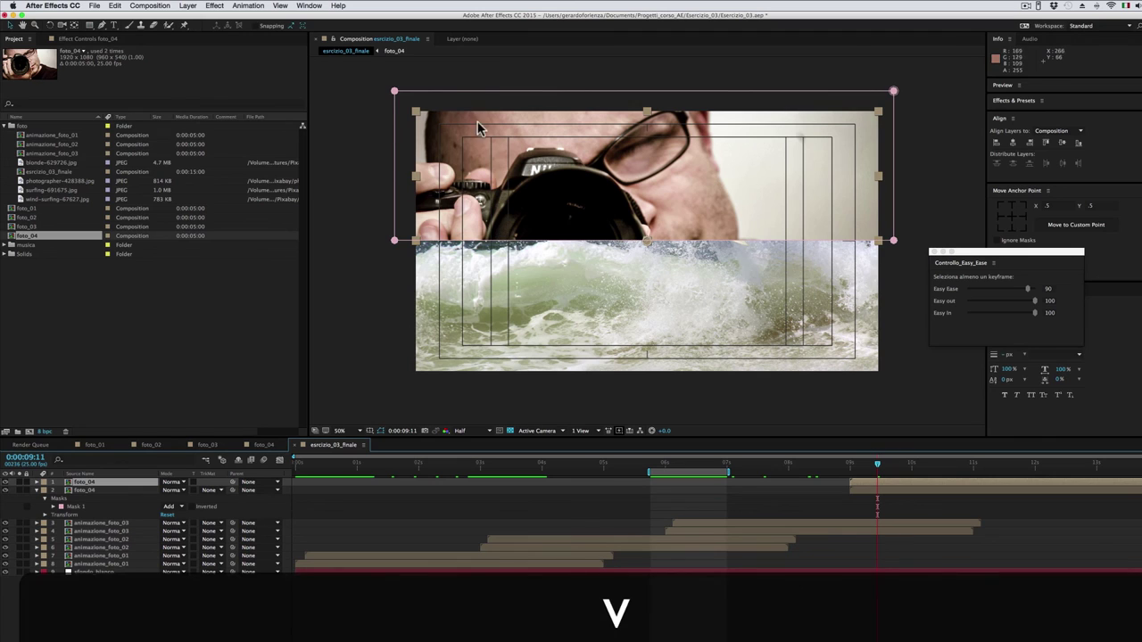
double_click(479, 91)
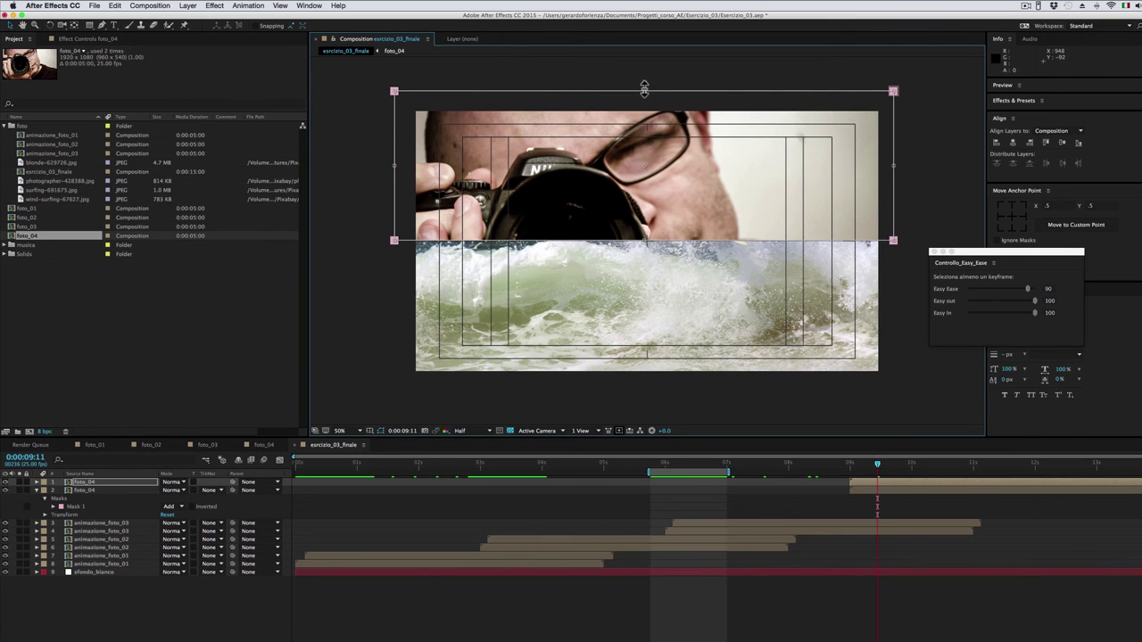
drag(645, 91, 661, 388)
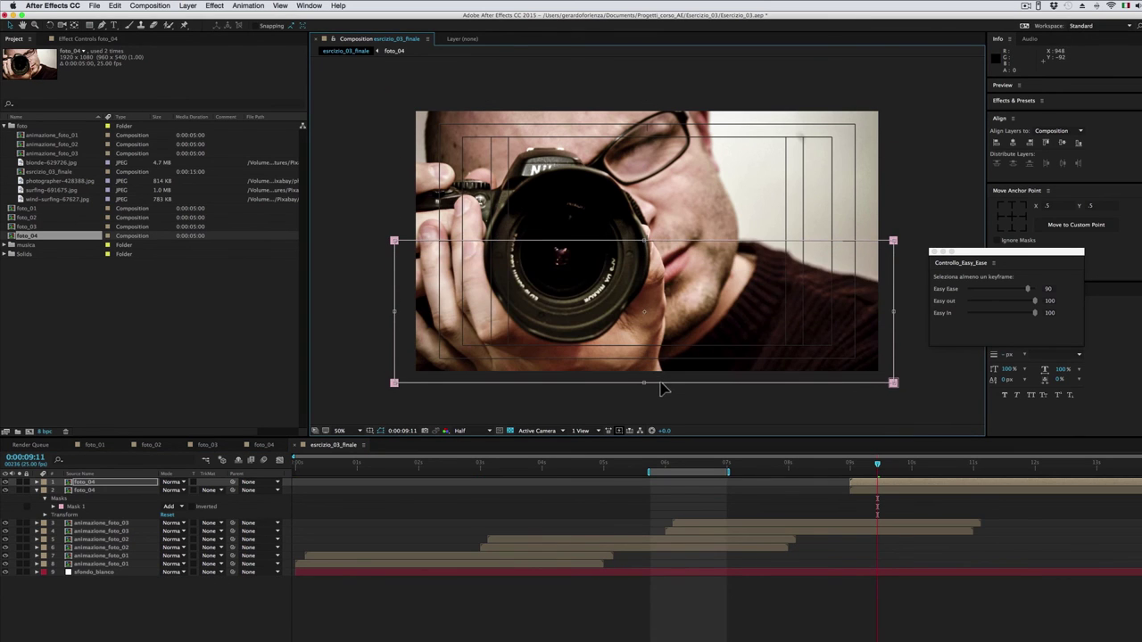
shift+click(884, 491)
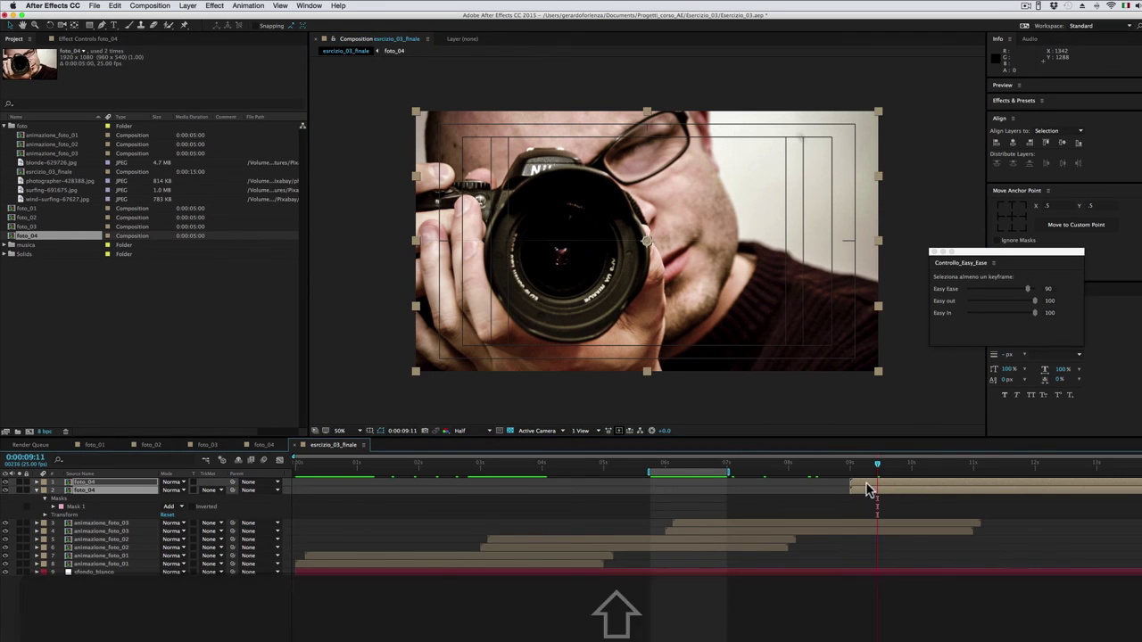
- Keyframe both foto_04 halves at 0:00:09:12, then start them off-screen left and right at 0:00:09:00
key(p)
click(881, 466)
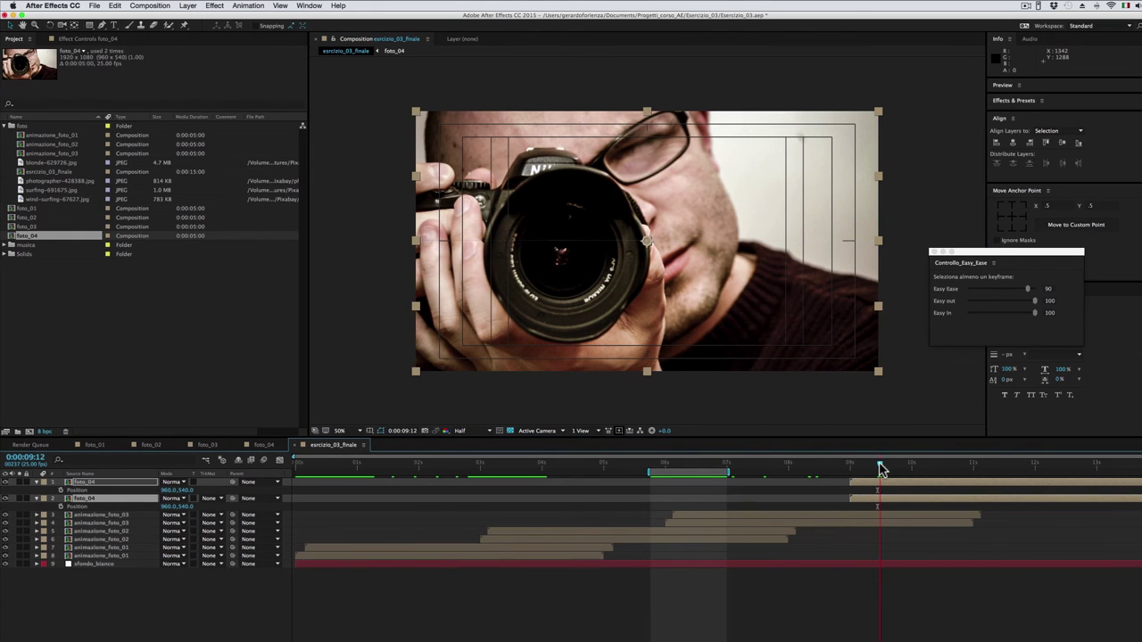
click(61, 506)
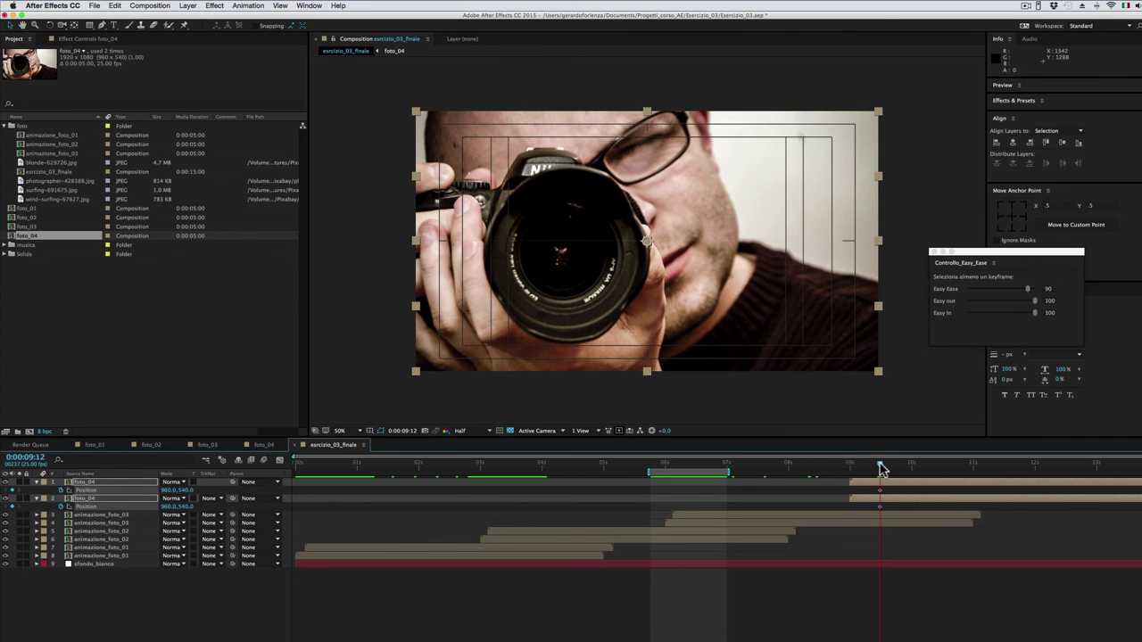
drag(880, 466, 850, 466)
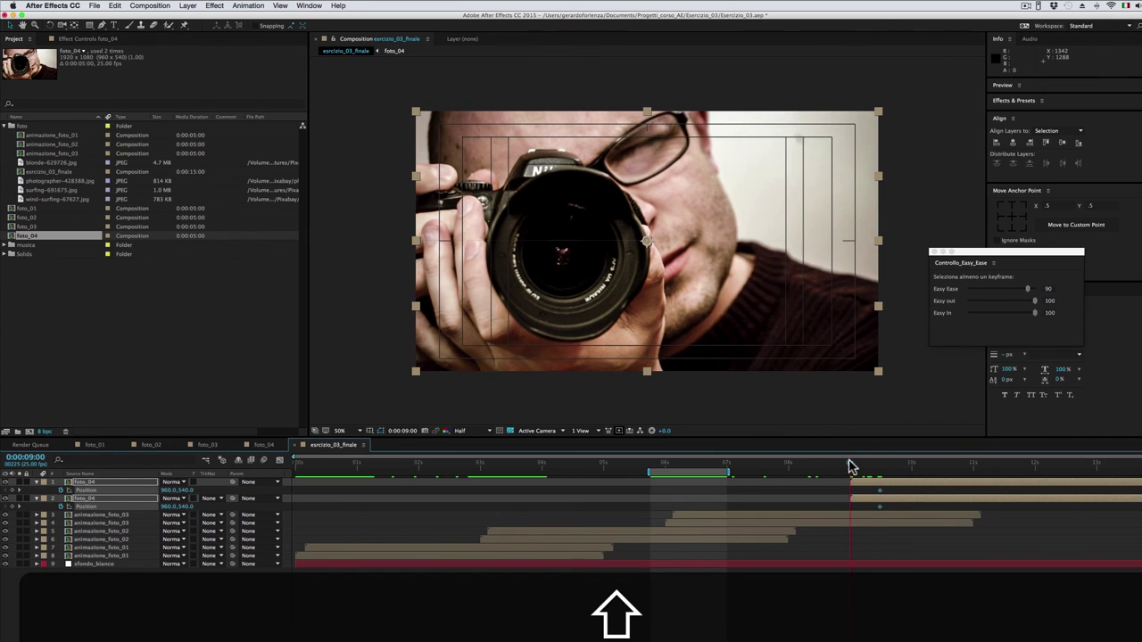
click(110, 598)
drag(166, 506, 67, 517)
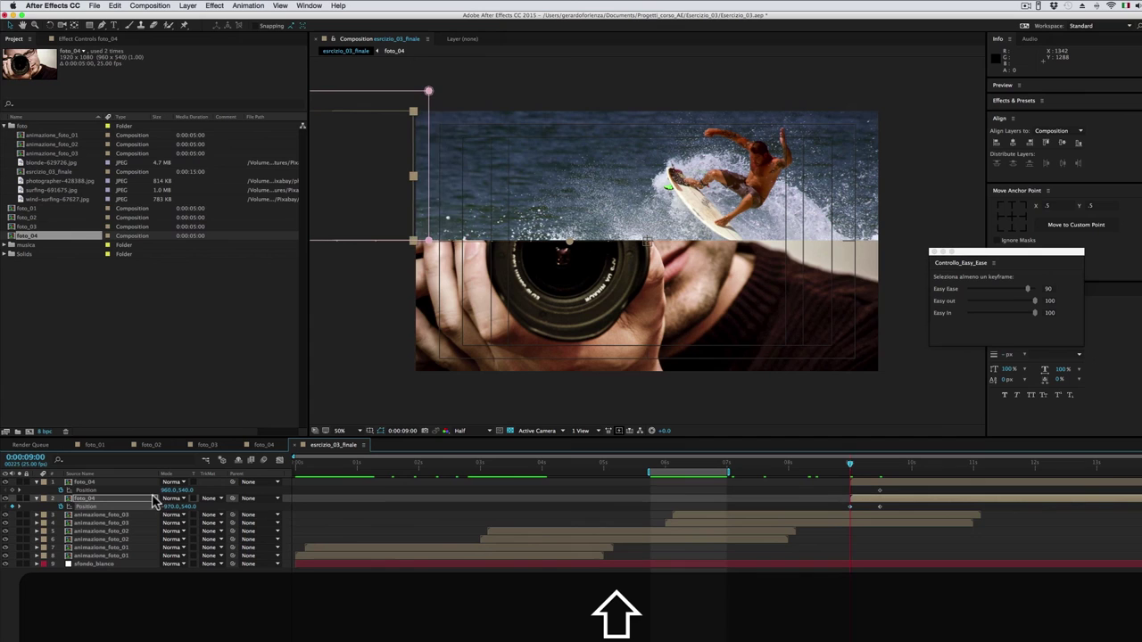
drag(165, 490, 271, 500)
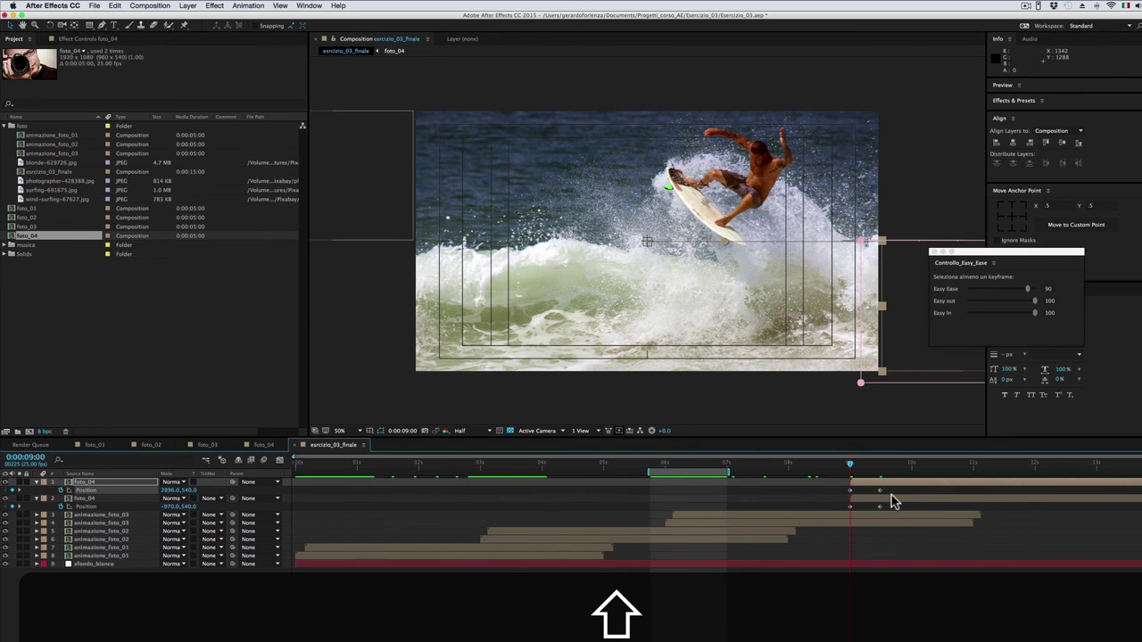
- Apply Easy Ease to the landing keyframes at 0:00:09:12 and preview the slide-in
drag(892, 484, 877, 520)
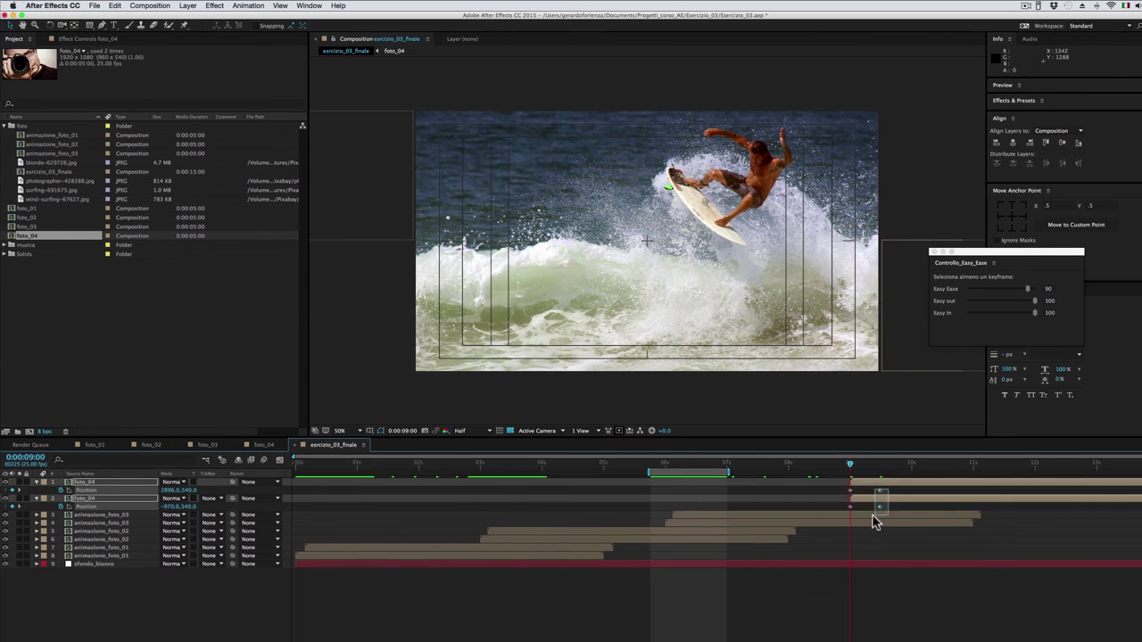
click(1030, 291)
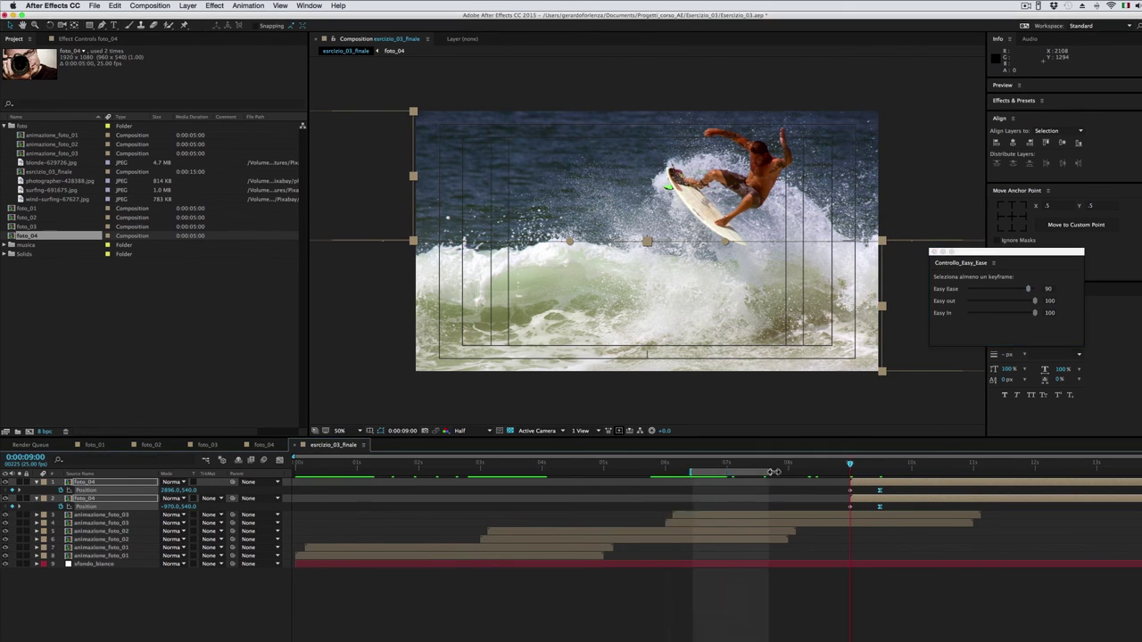
drag(704, 471, 884, 472)
key(space)
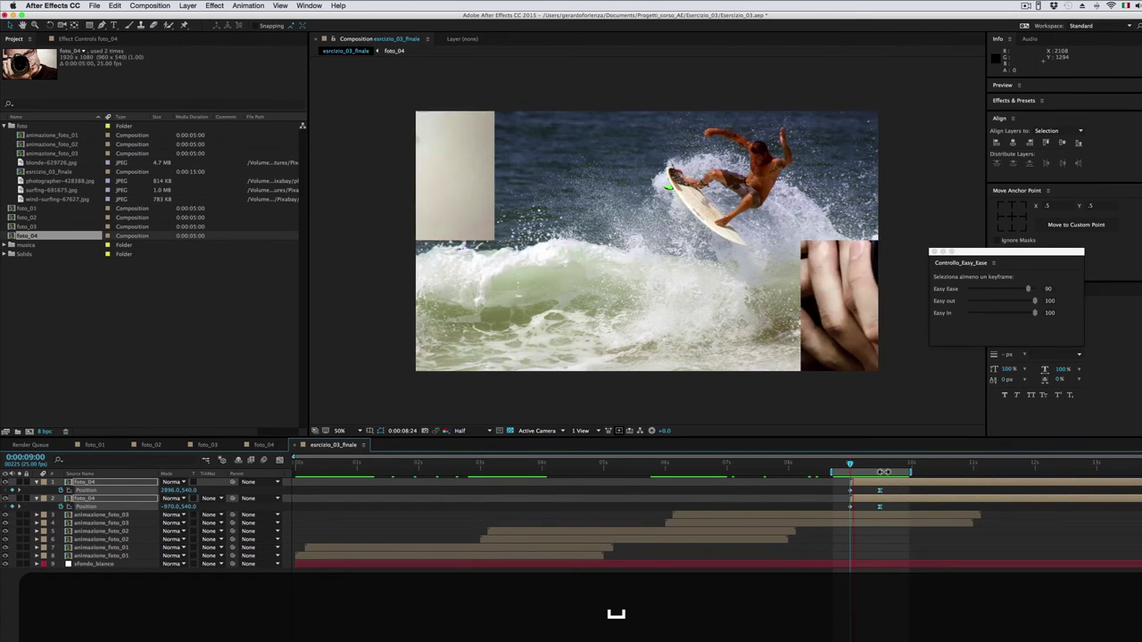
key(space)
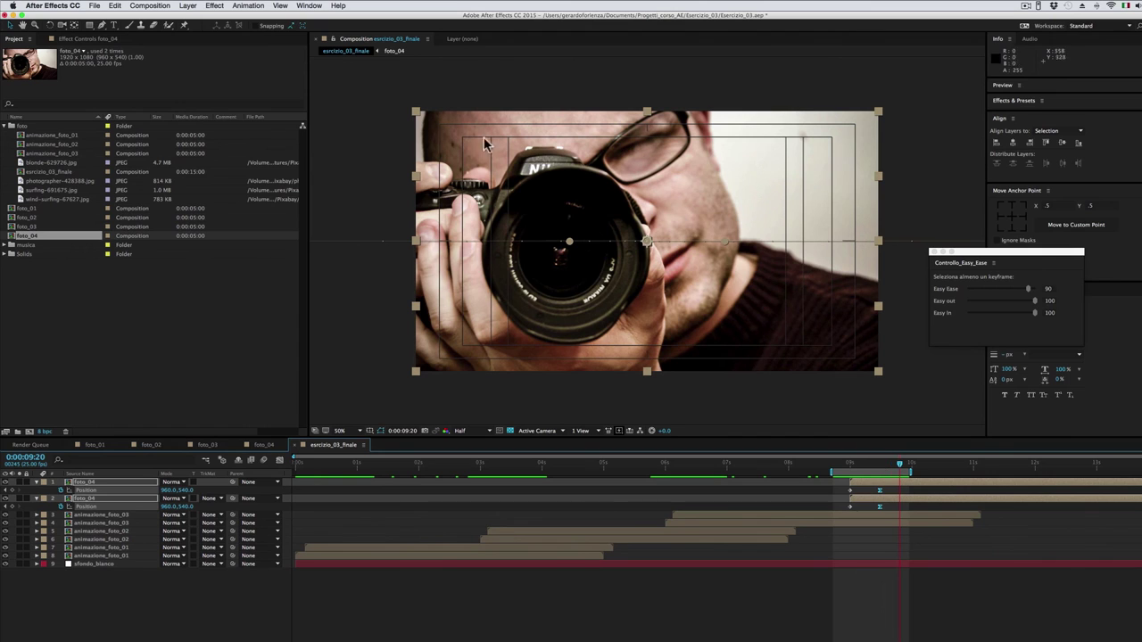
click(188, 7)
- Pre-compose the foto_04 halves as animazione_foto_04, duplicate it, and select the copy
click(264, 336)
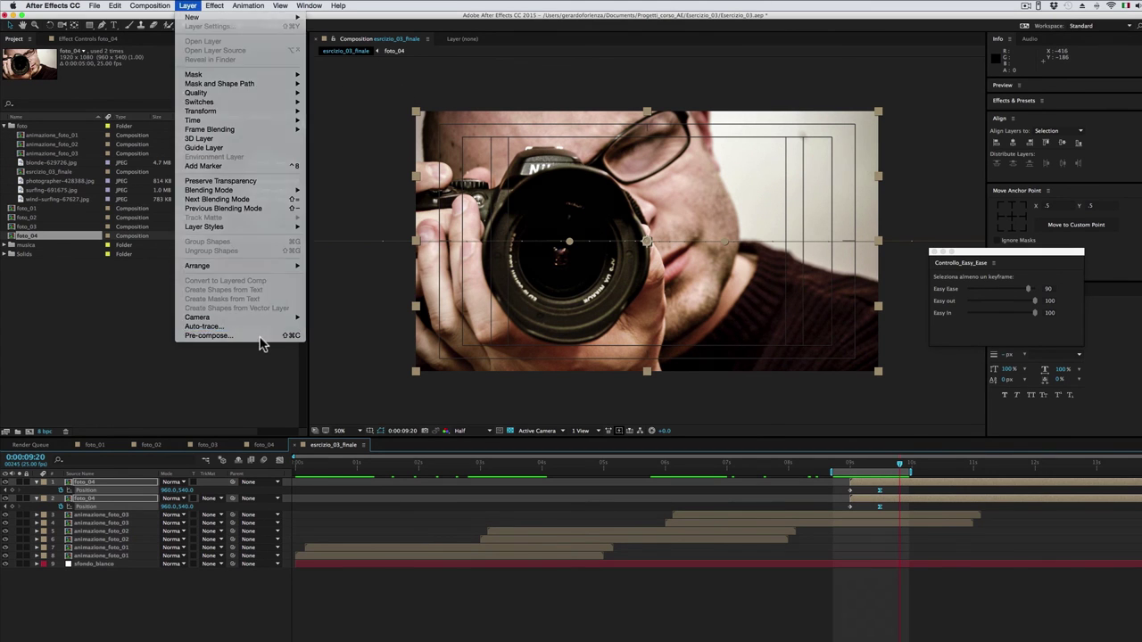
text(animazione_foto_04)
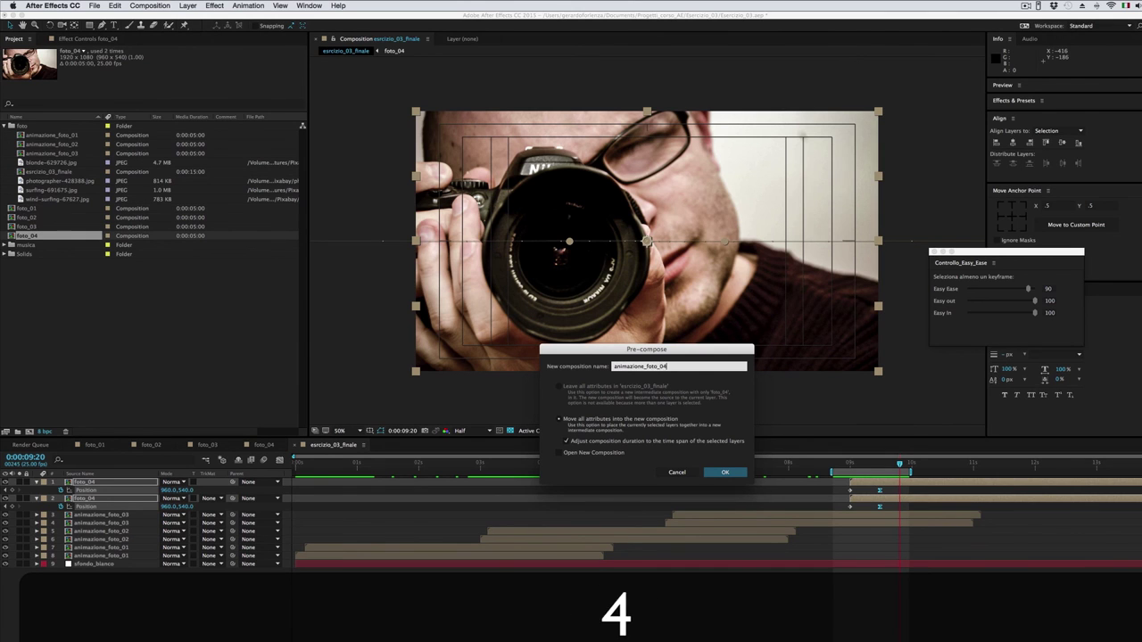
click(741, 473)
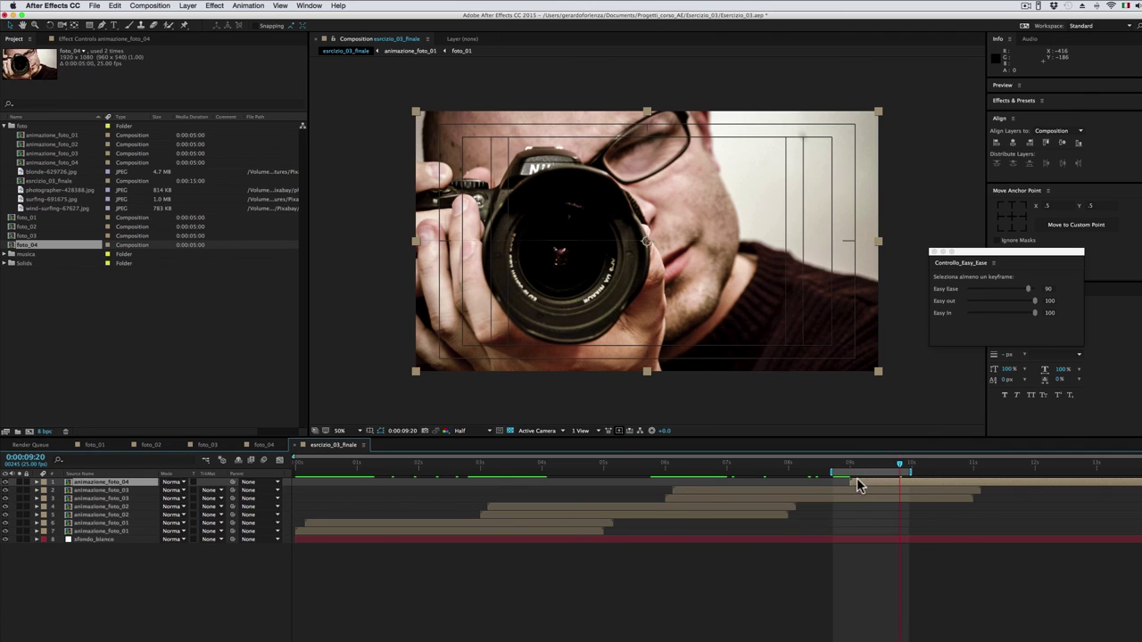
key(super)
key(super+d)
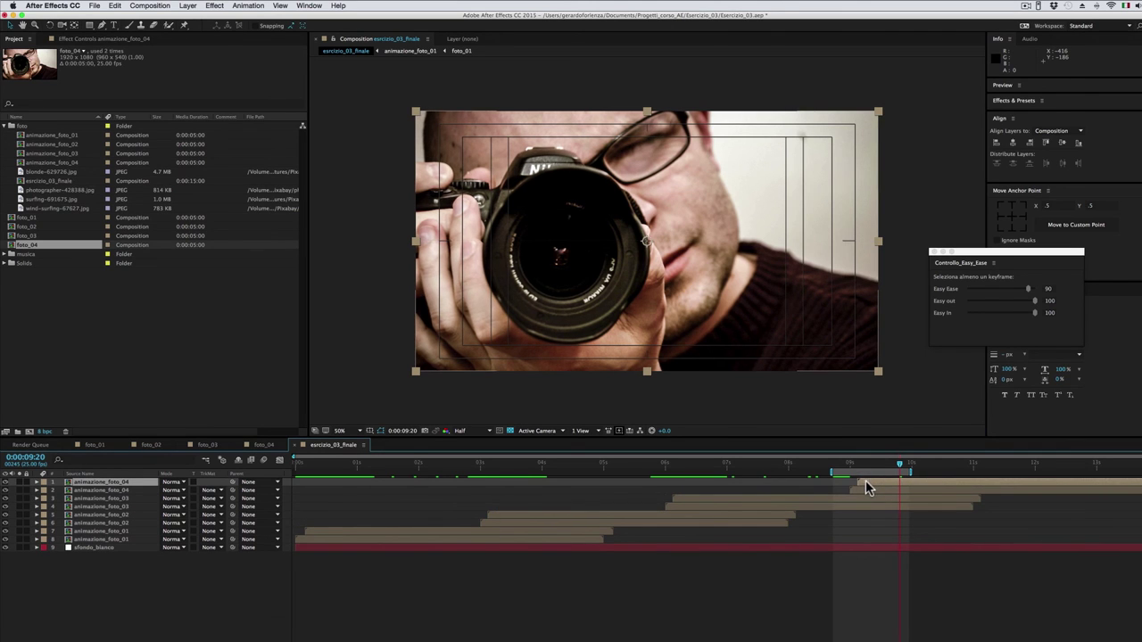
click(869, 491)
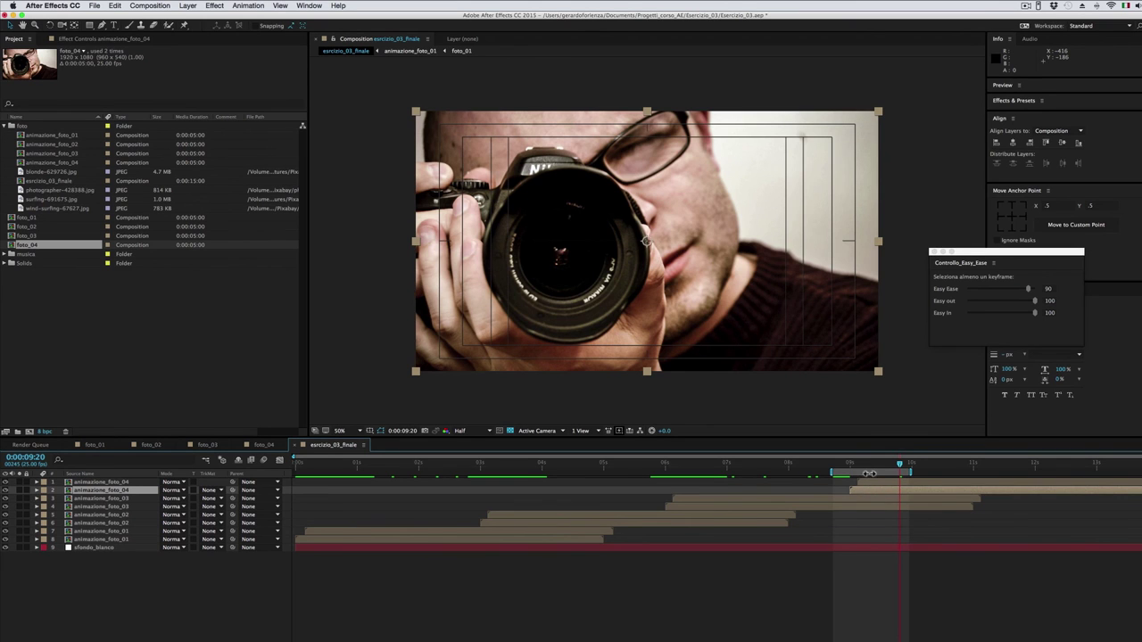
- Add a Fill effect to the duplicate animazione_foto_04 and check the reference frame
click(862, 465)
click(215, 6)
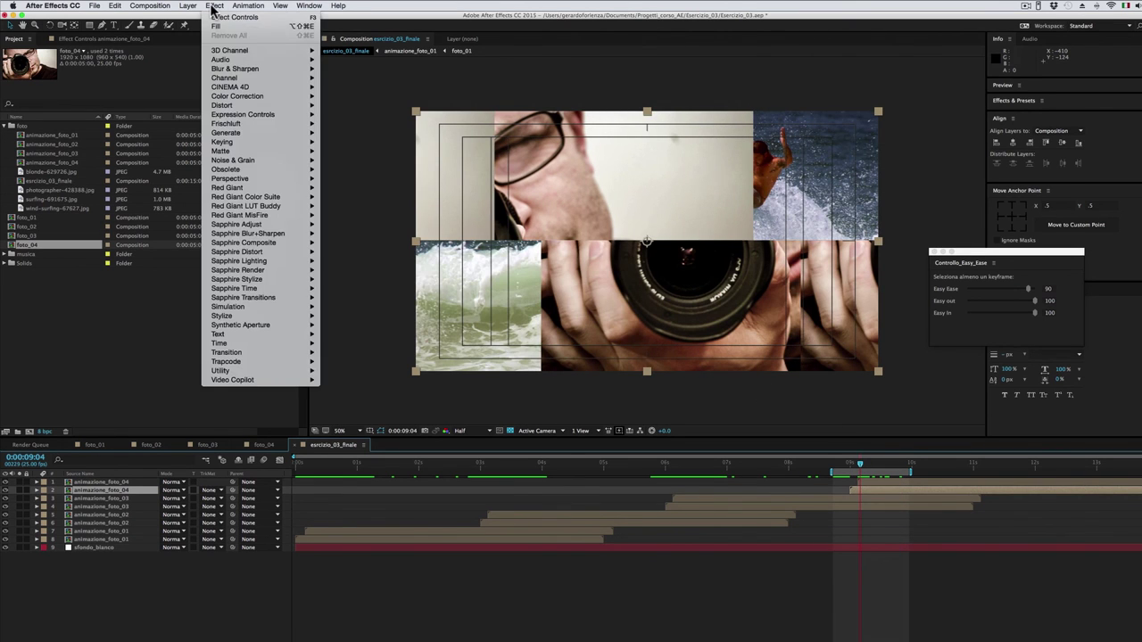
mouse_move(229, 137)
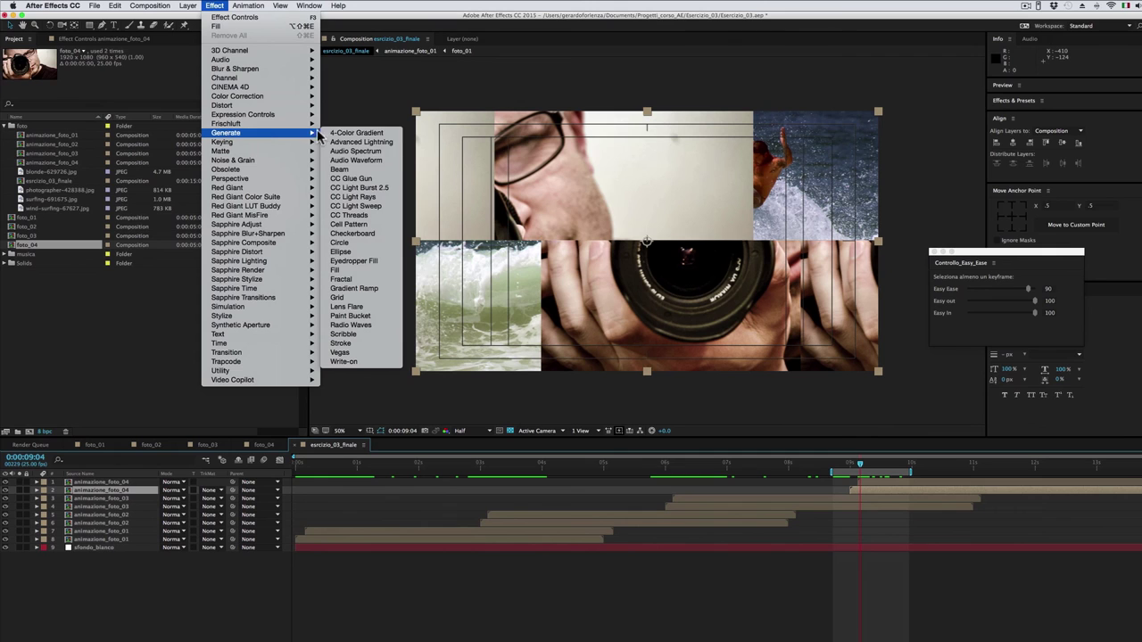
click(339, 270)
key(super+Tab)
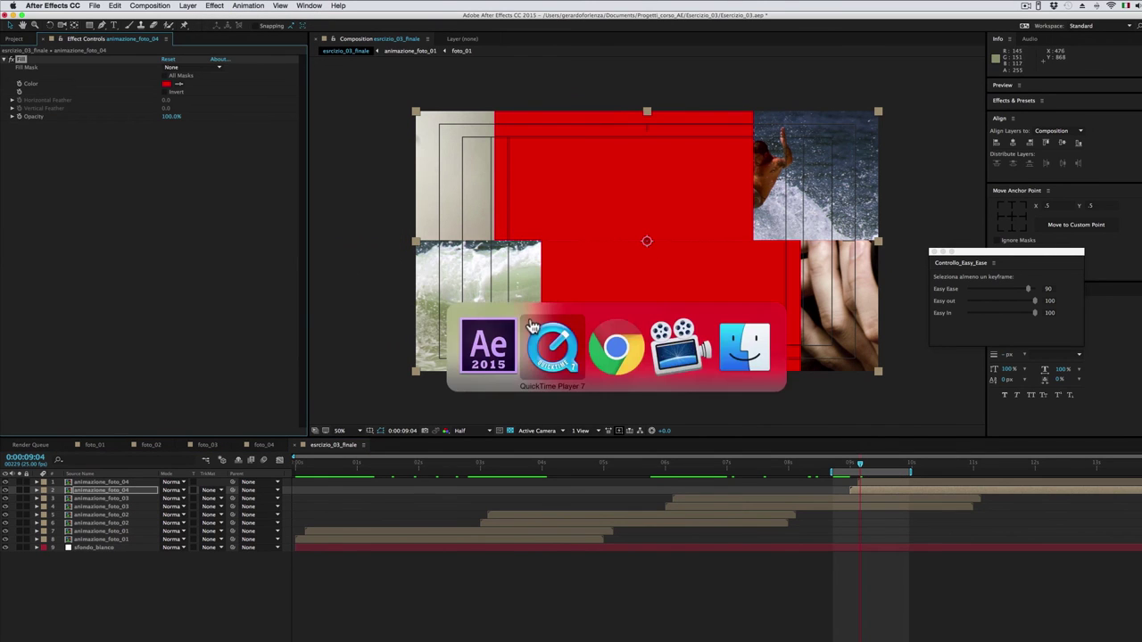
click(535, 332)
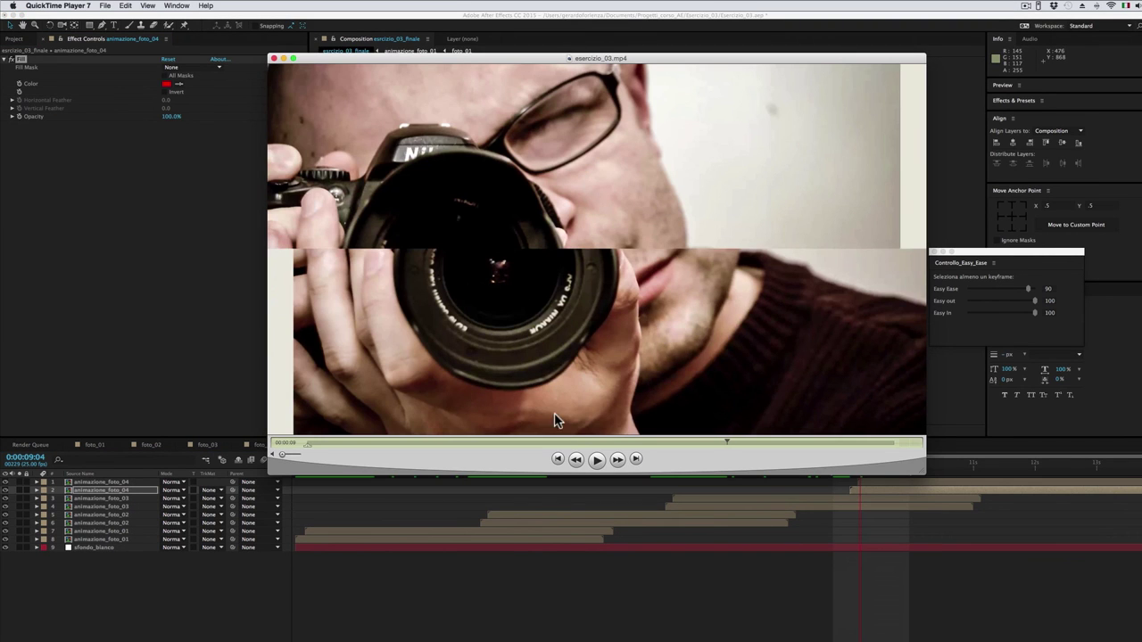
drag(727, 442, 713, 441)
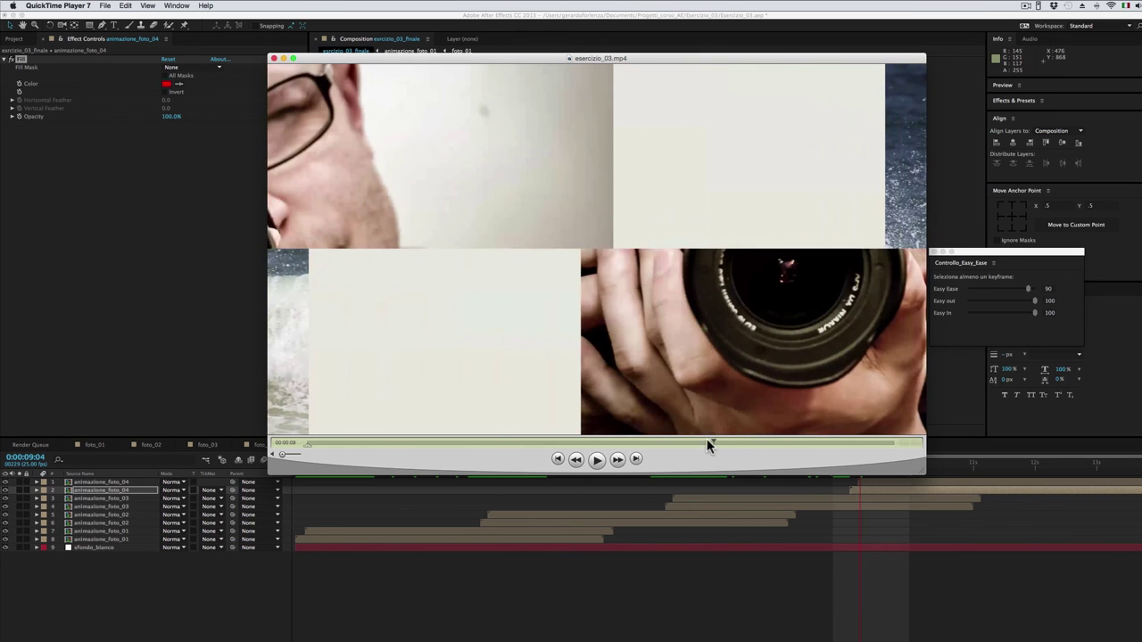
click(705, 589)
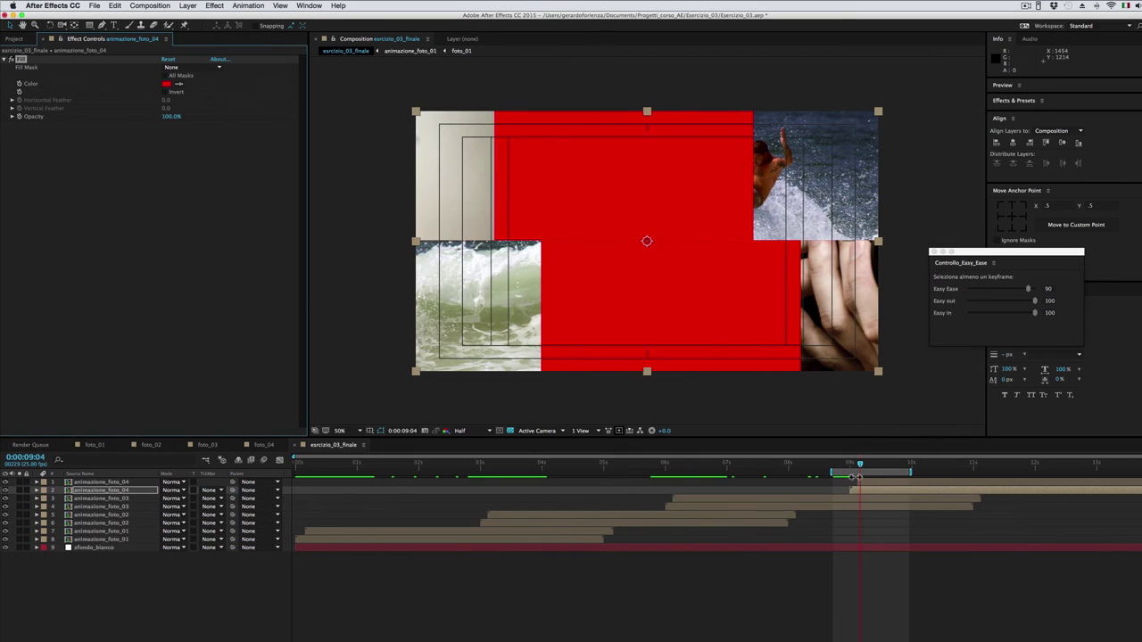
- Sample the off-white wall colour for the Fill, preview, and extend the work area past 11 s
click(864, 468)
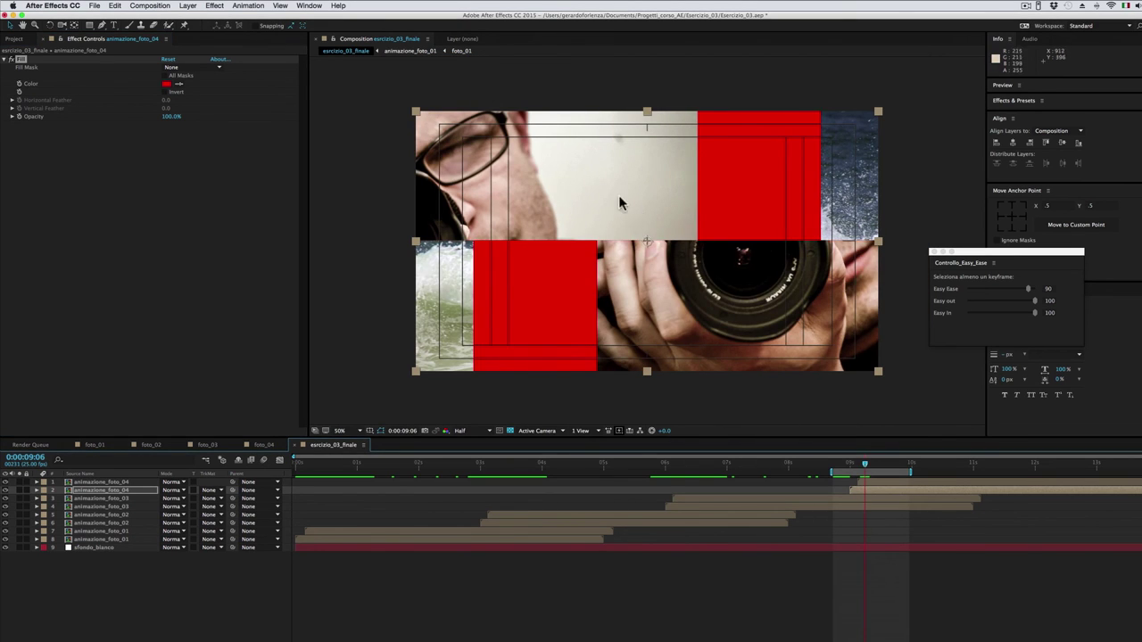
click(179, 83)
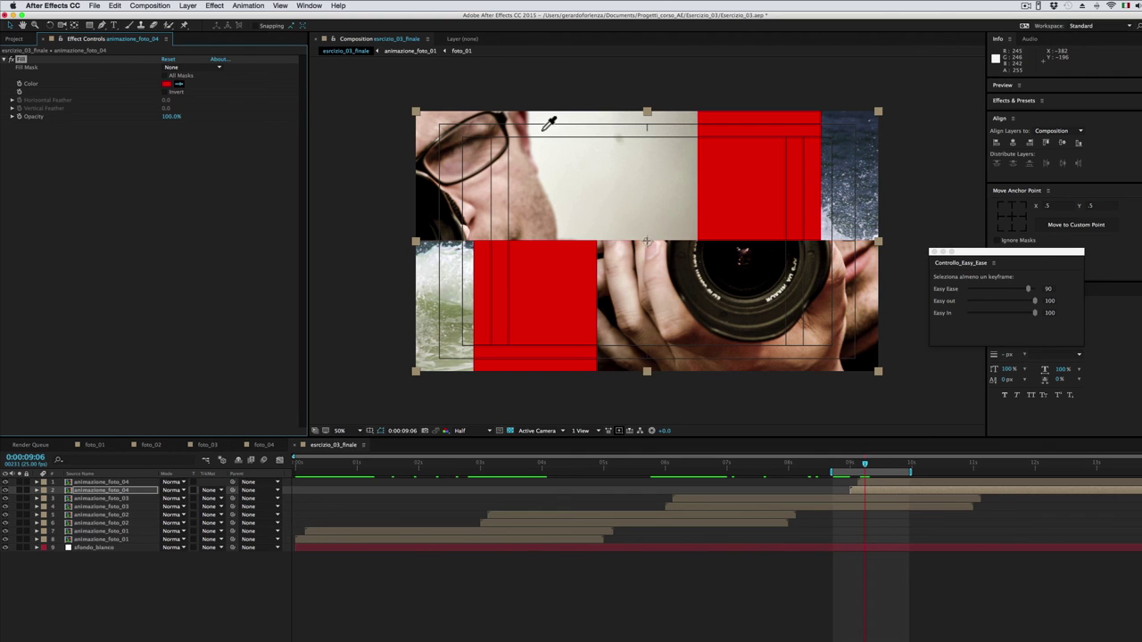
click(542, 130)
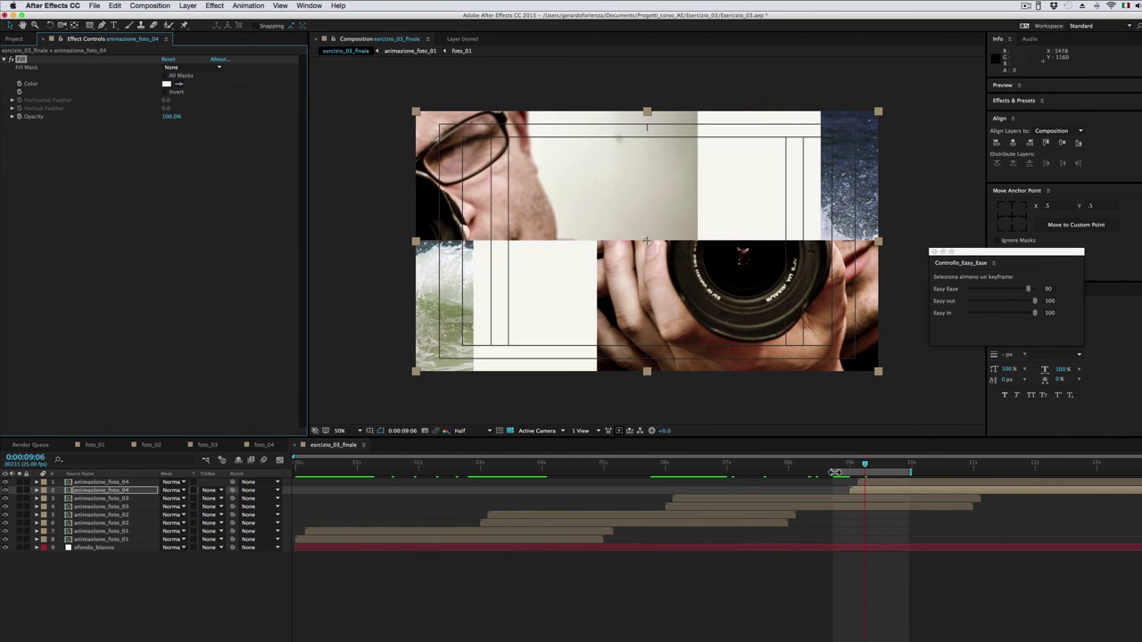
key(space)
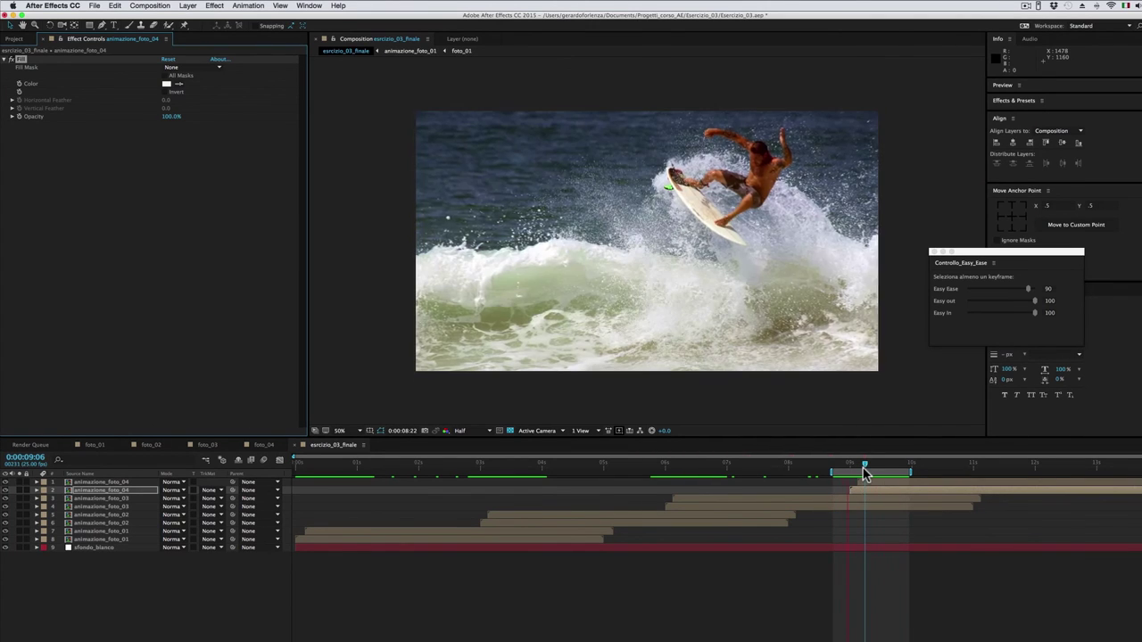
key(space)
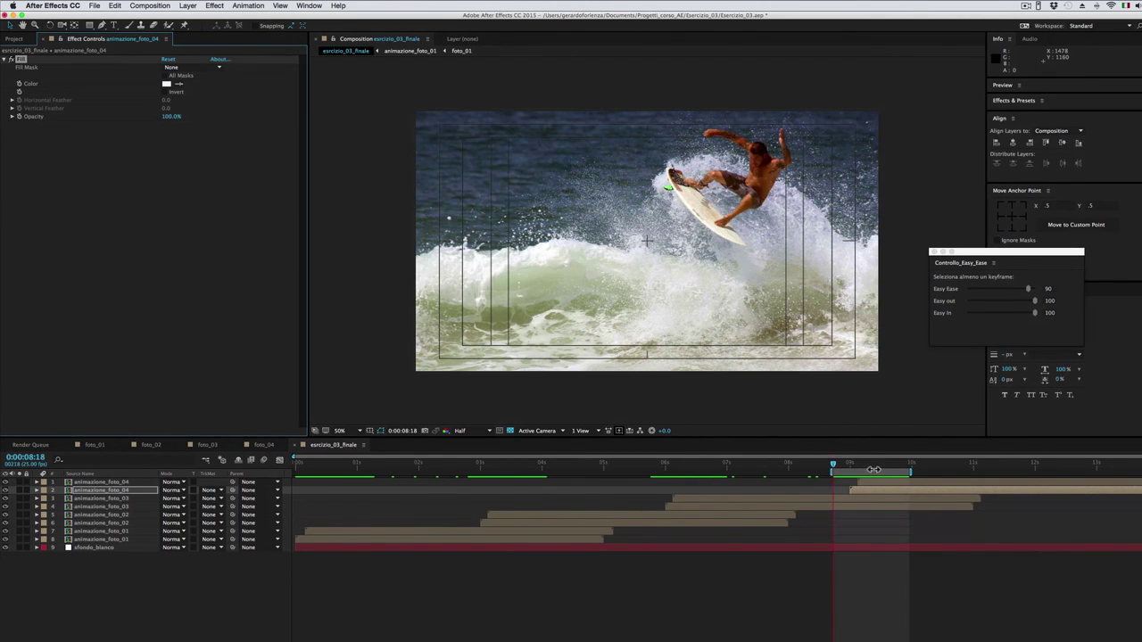
drag(904, 471, 978, 469)
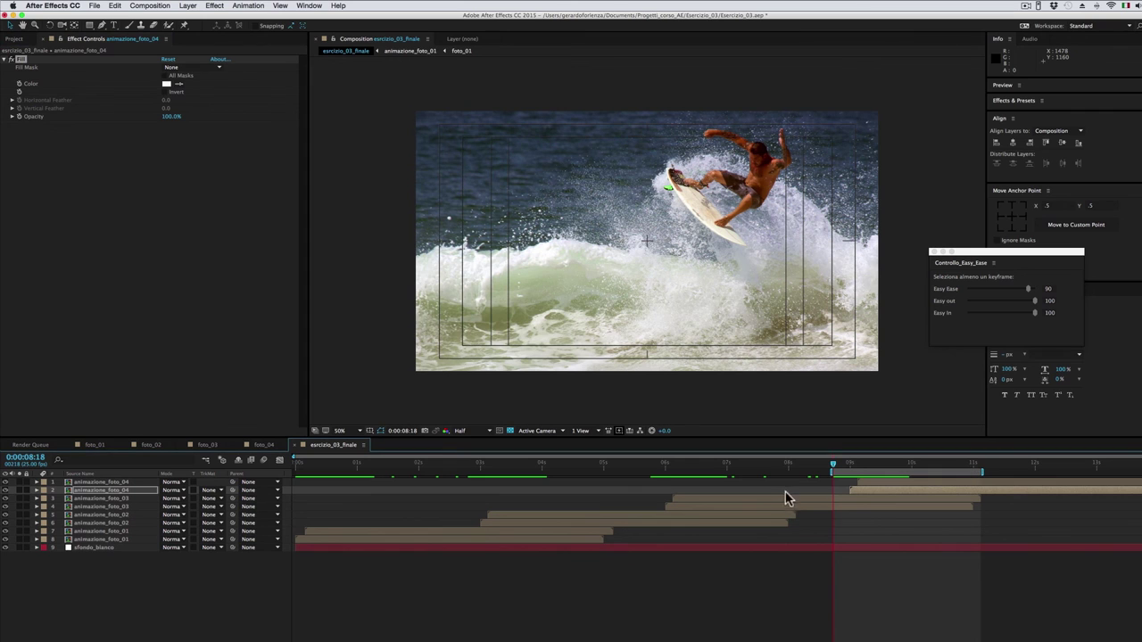
key(super+Tab)
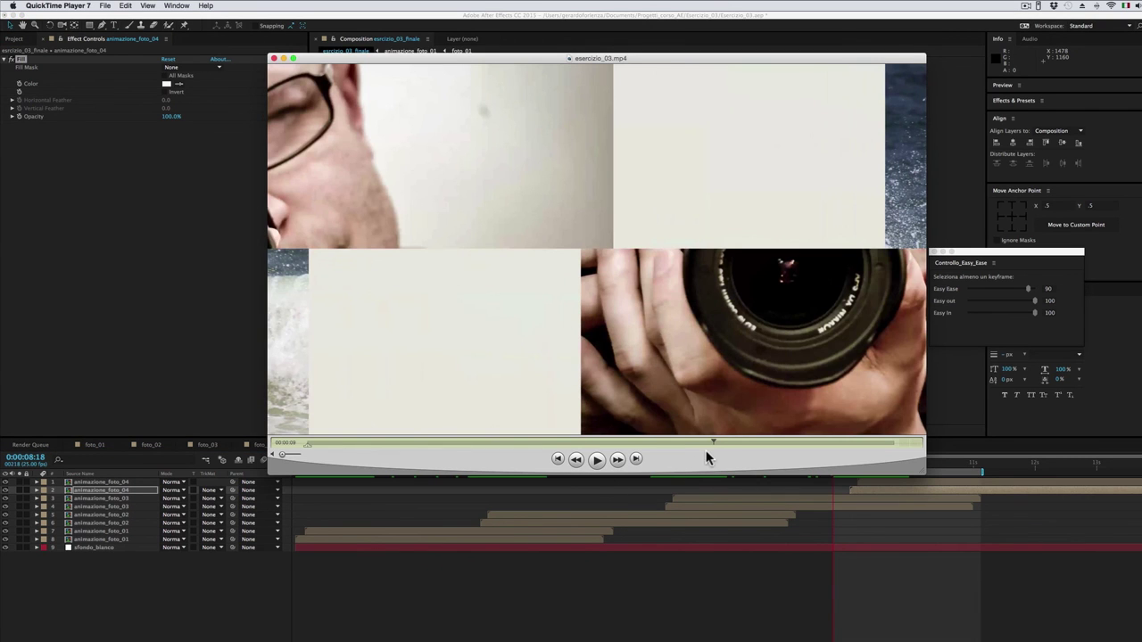
- Scrub esercizio_03.mp4 to its ending, showing the blurred photo behind the 'MG TUTORIALS' title
drag(712, 443, 796, 441)
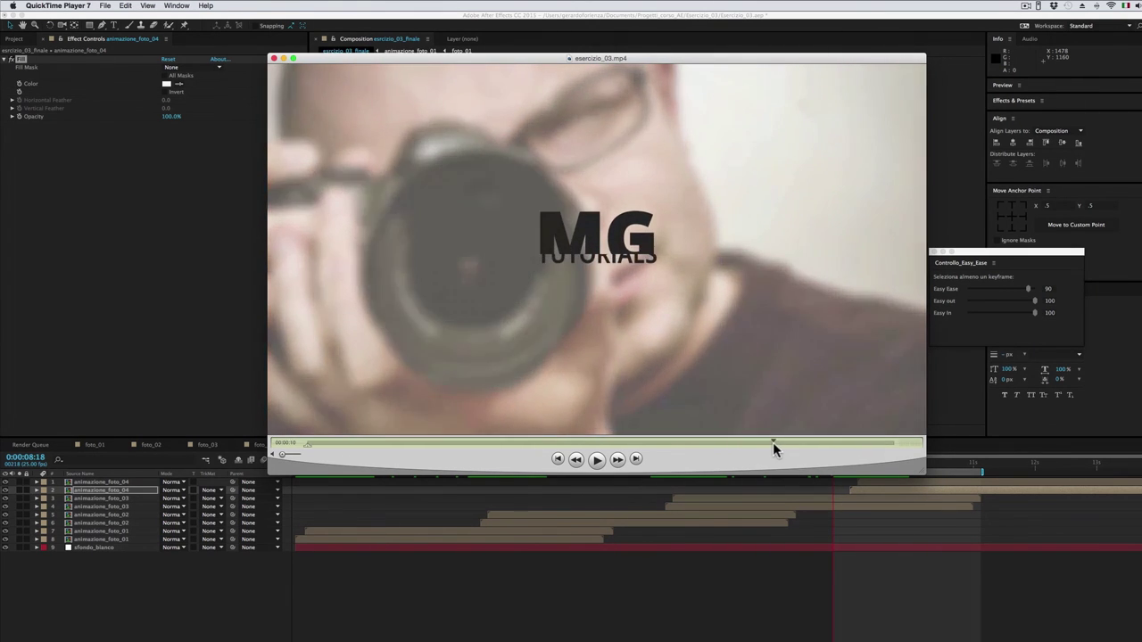
- Back in After Effects, reveal the top animazione_foto_04 layer's Opacity (100%) near 0:00:09:12
click(747, 634)
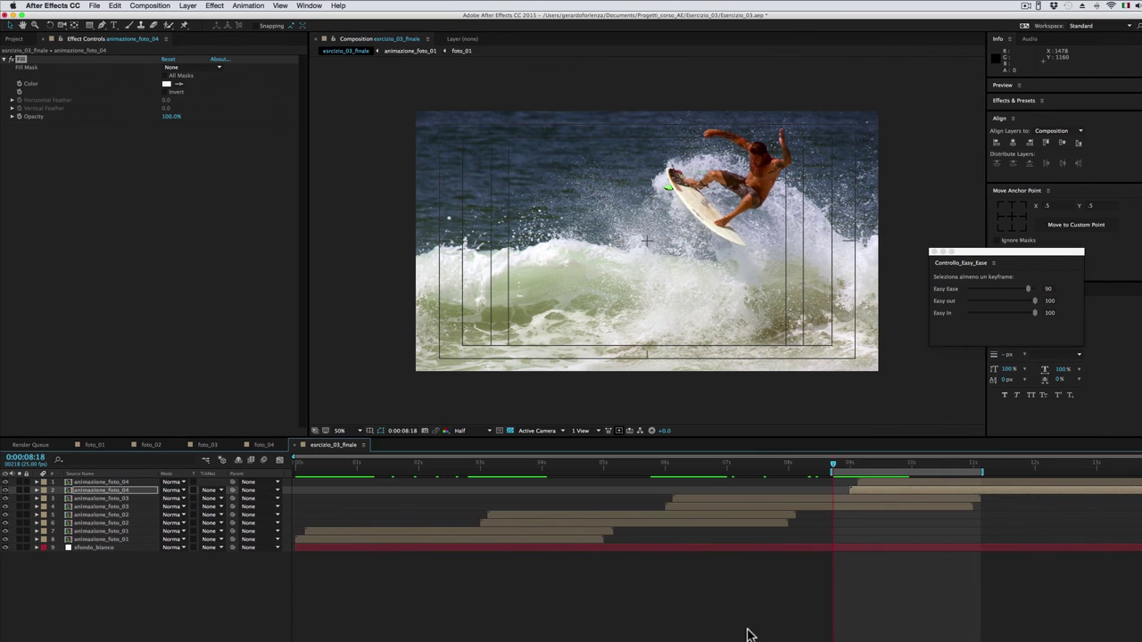
click(880, 465)
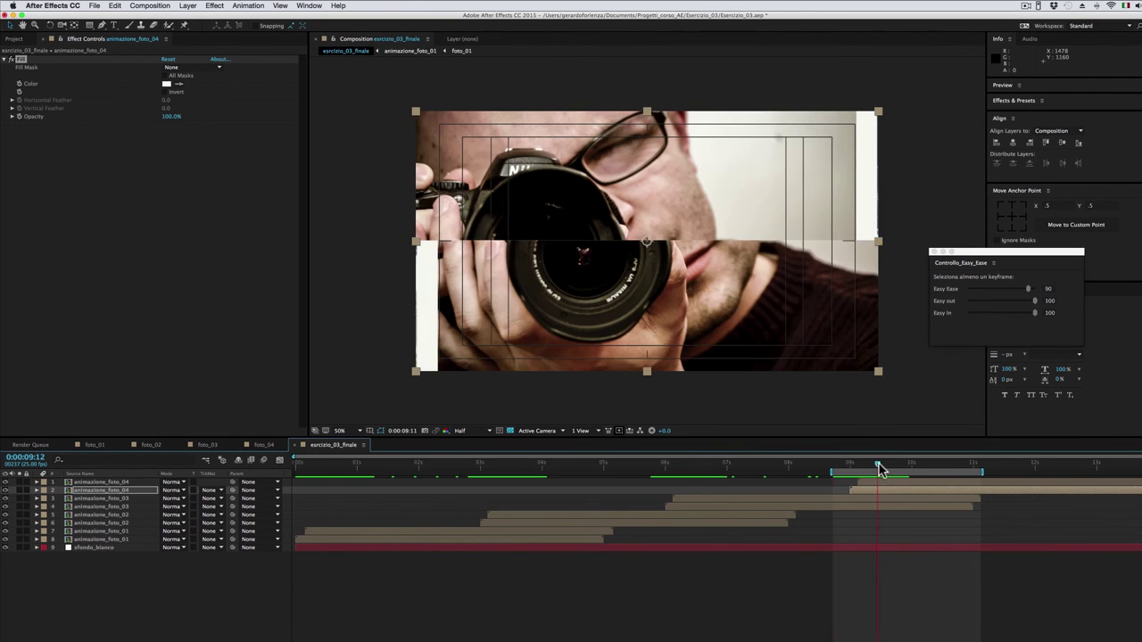
click(888, 482)
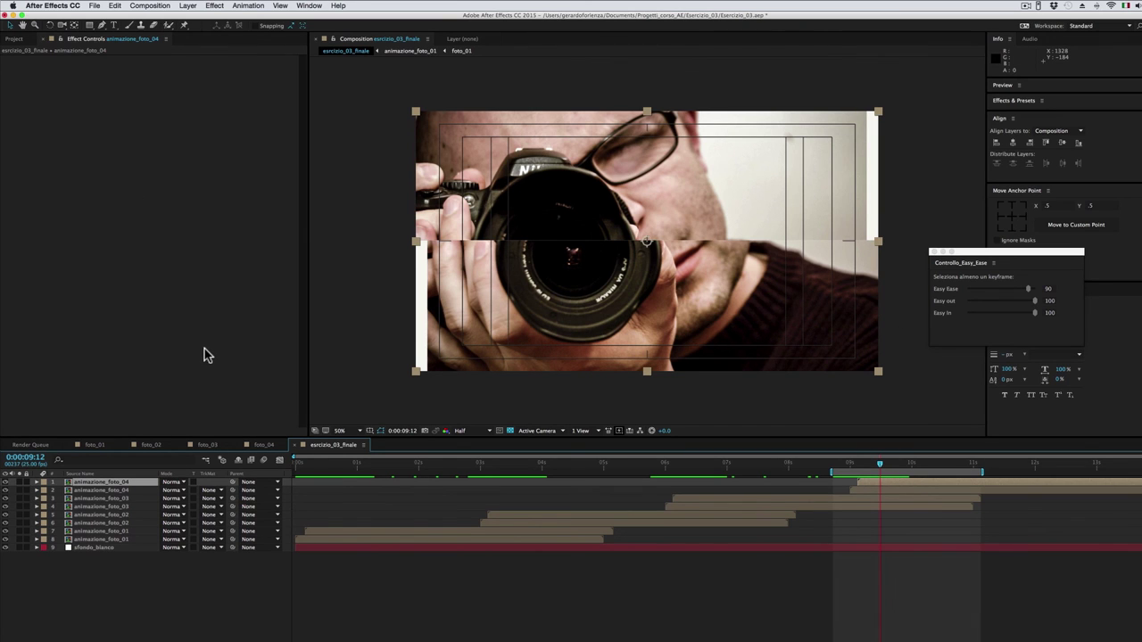
key(t)
mouse_move(880, 462)
mouse_down()
mouse_move(868, 465)
mouse_move(937, 473)
mouse_up()
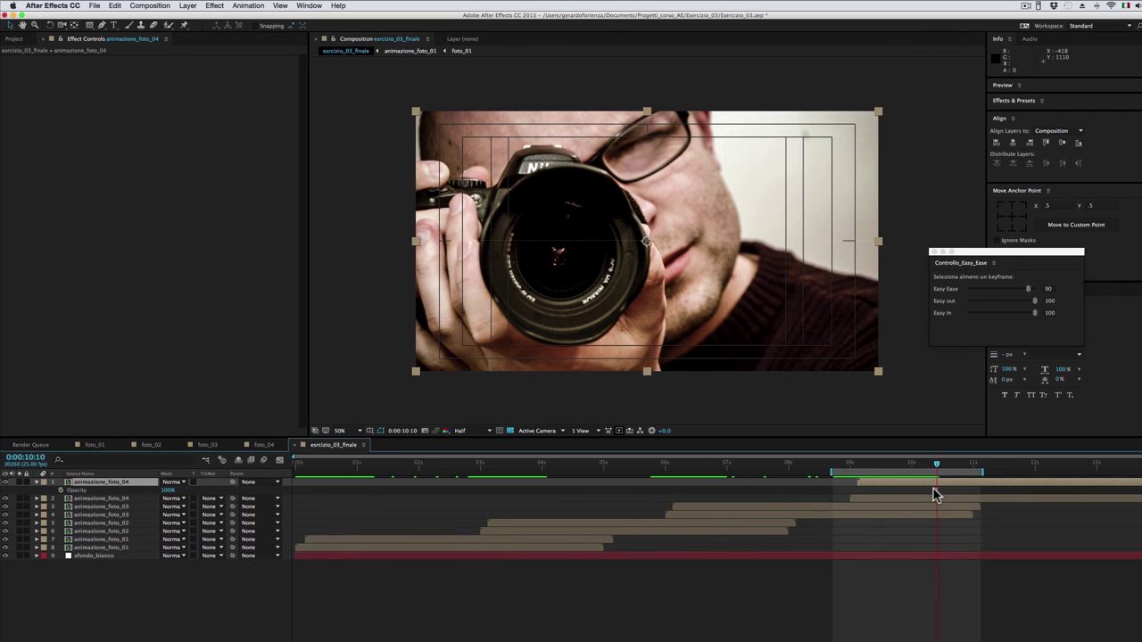
- Keyframe the animazione_foto_04 layer's Opacity from 100% at 0:00:10:10 to 0% at 0:00:11:15
click(60, 489)
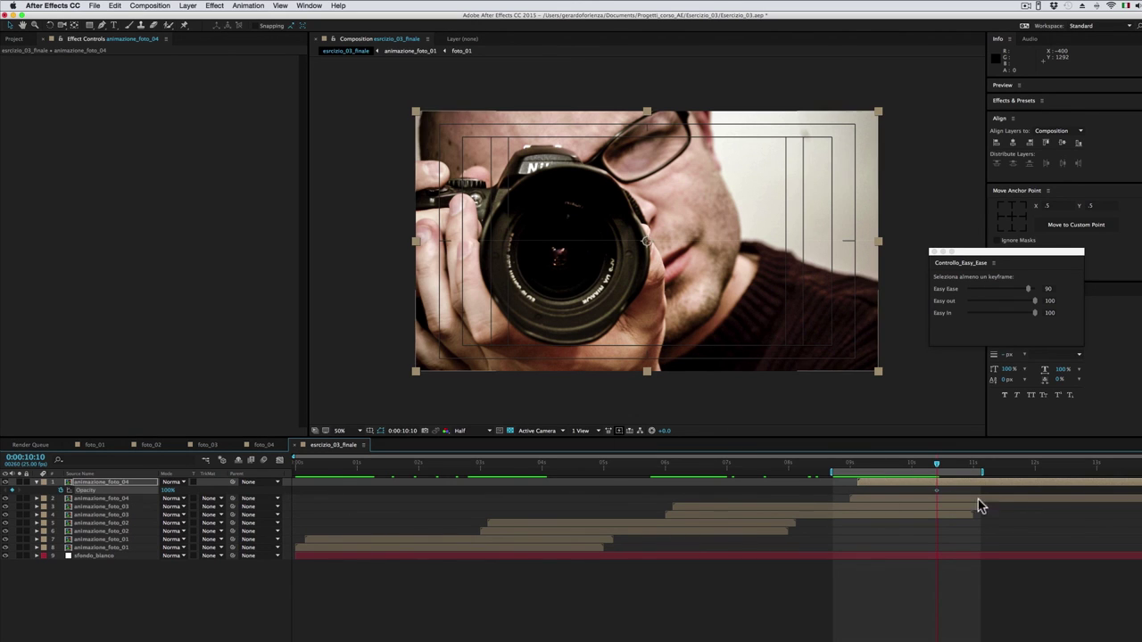
drag(938, 469, 1010, 476)
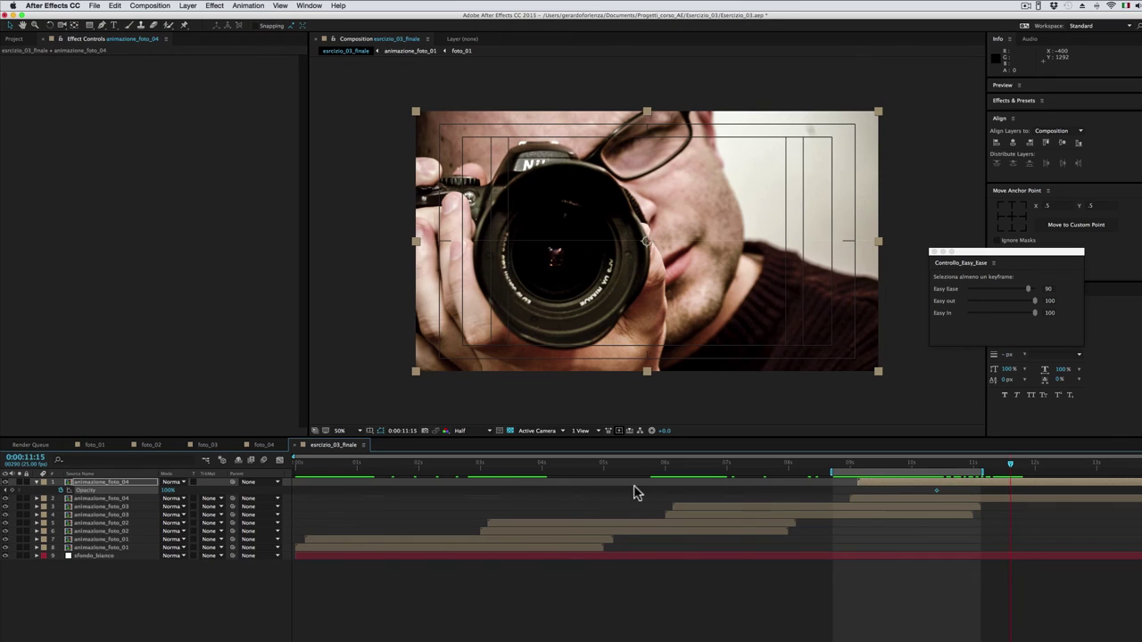
drag(170, 496, 107, 496)
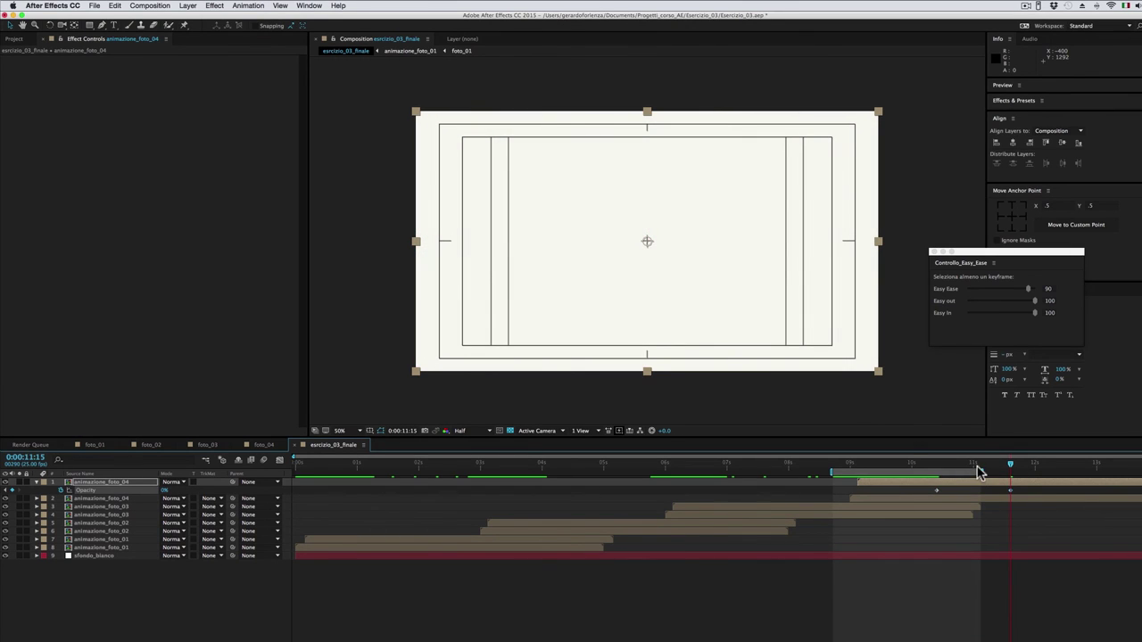
drag(935, 468, 955, 473)
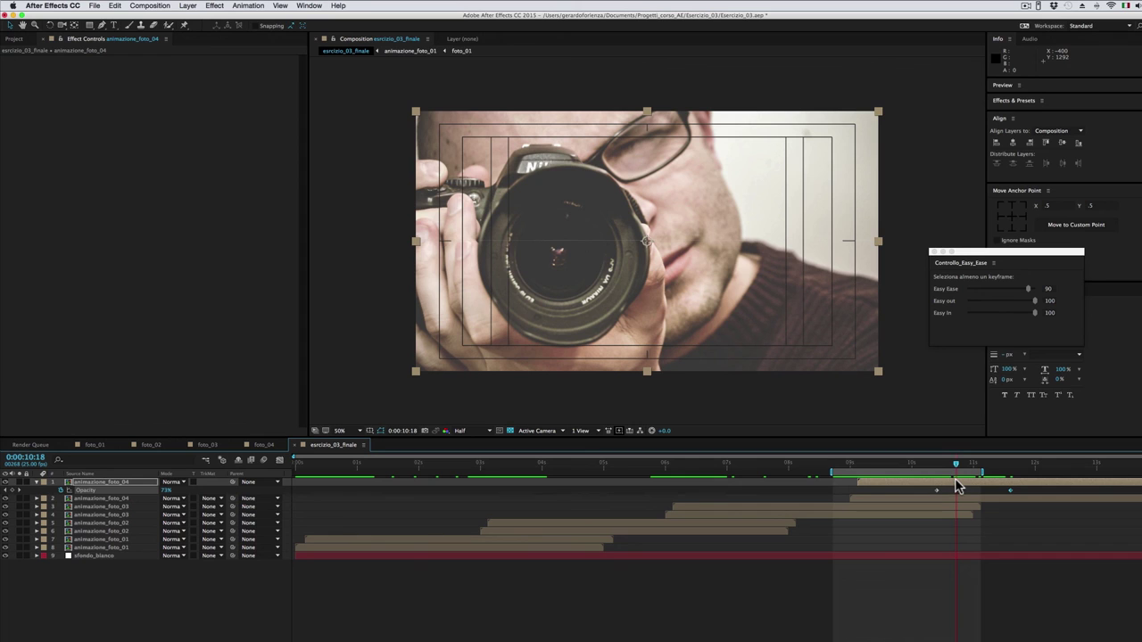
click(954, 482)
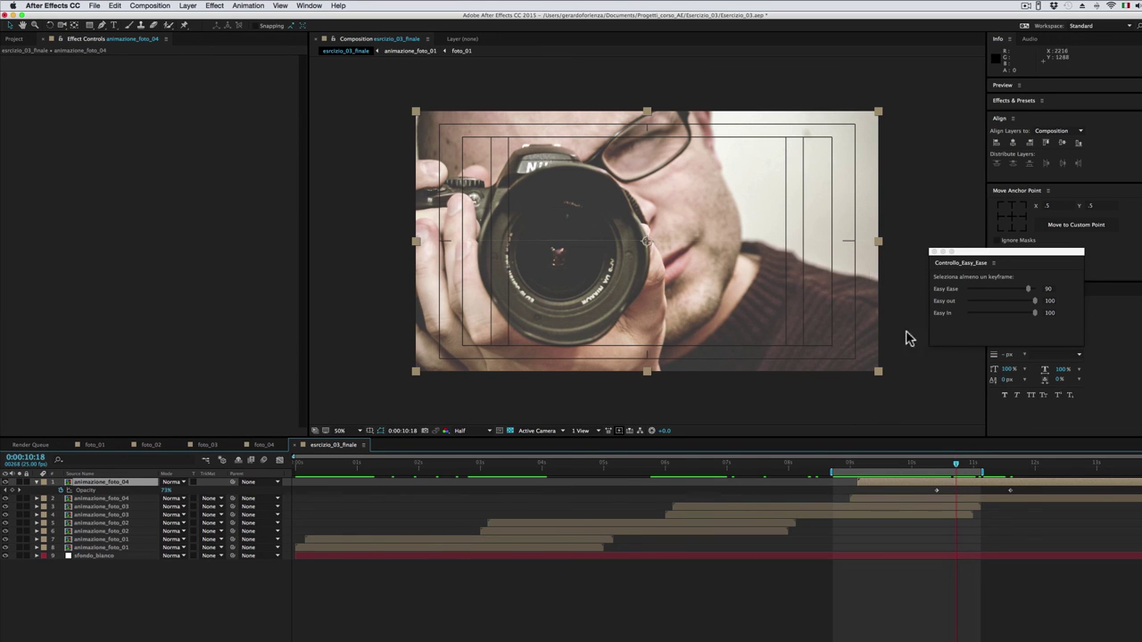
- Apply Fast Blur to animazione_foto_04 and reveal its Blurriness (0.0) in the timeline
click(218, 7)
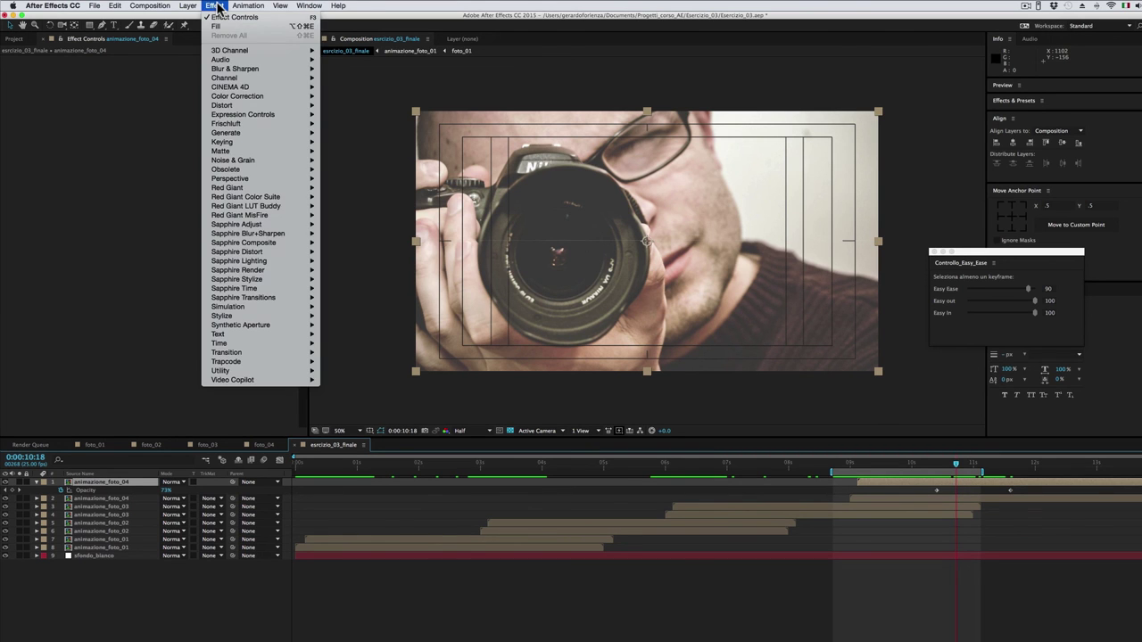
mouse_move(223, 70)
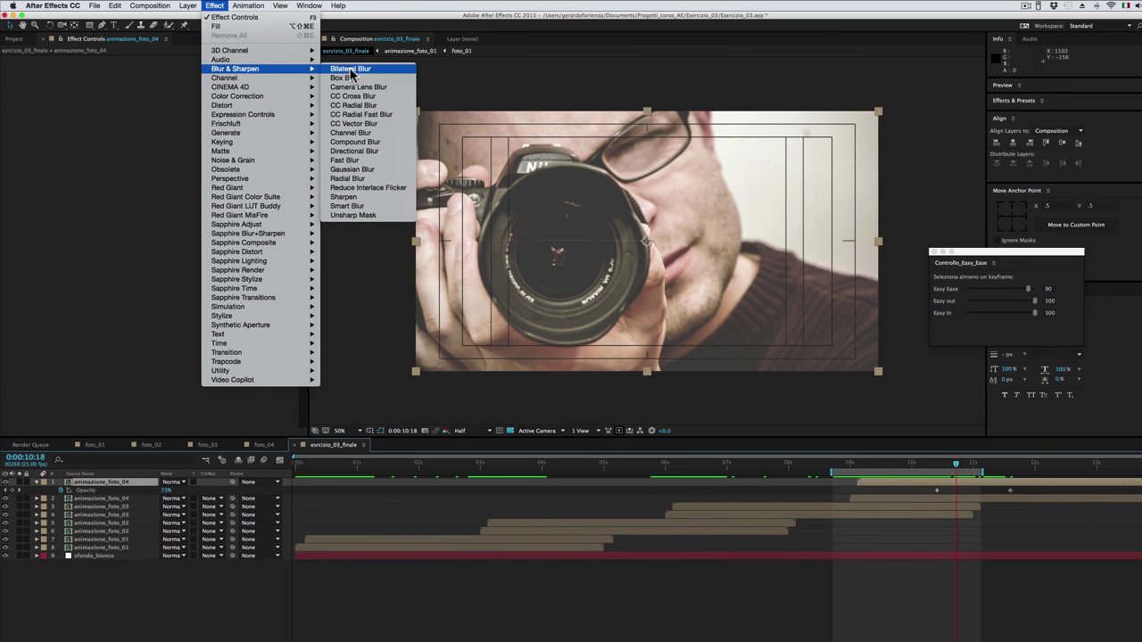
click(358, 161)
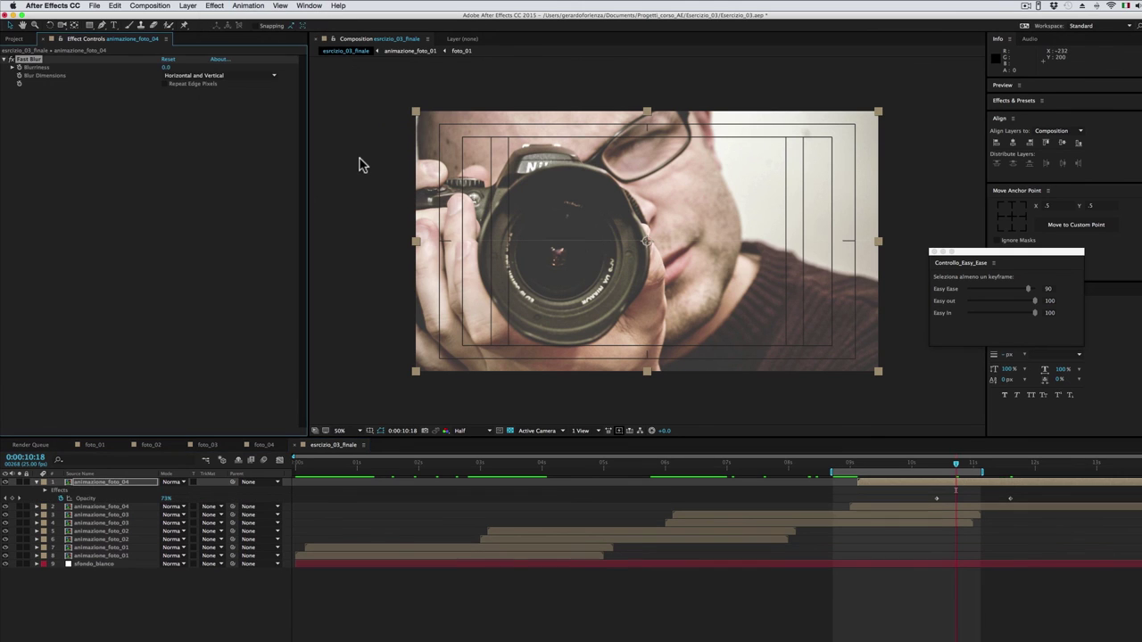
right_click(36, 74)
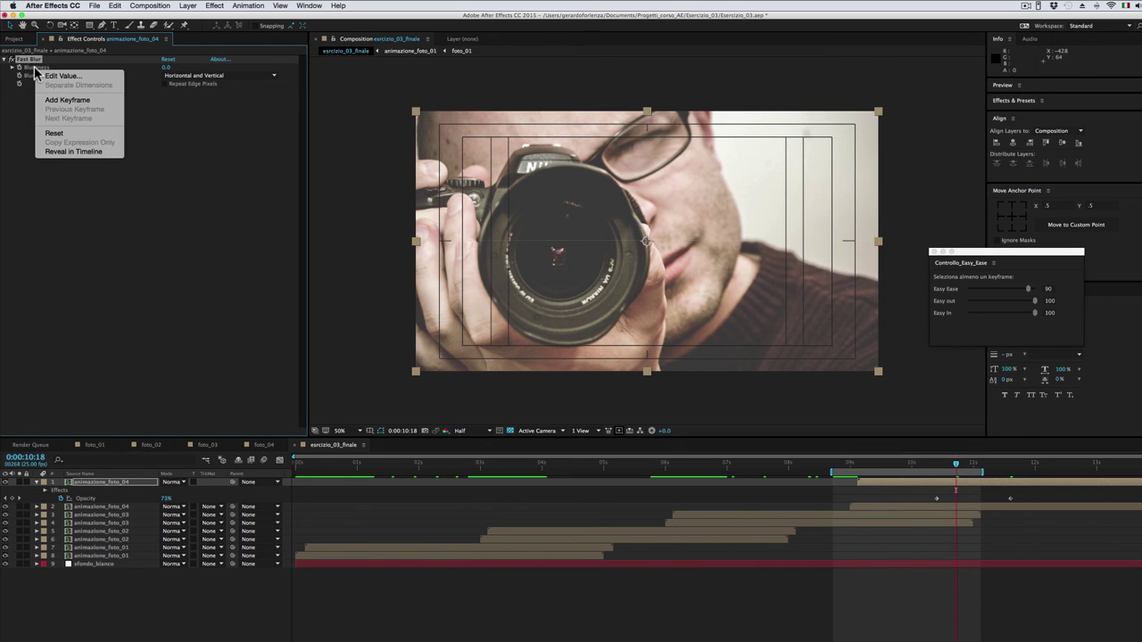
click(82, 152)
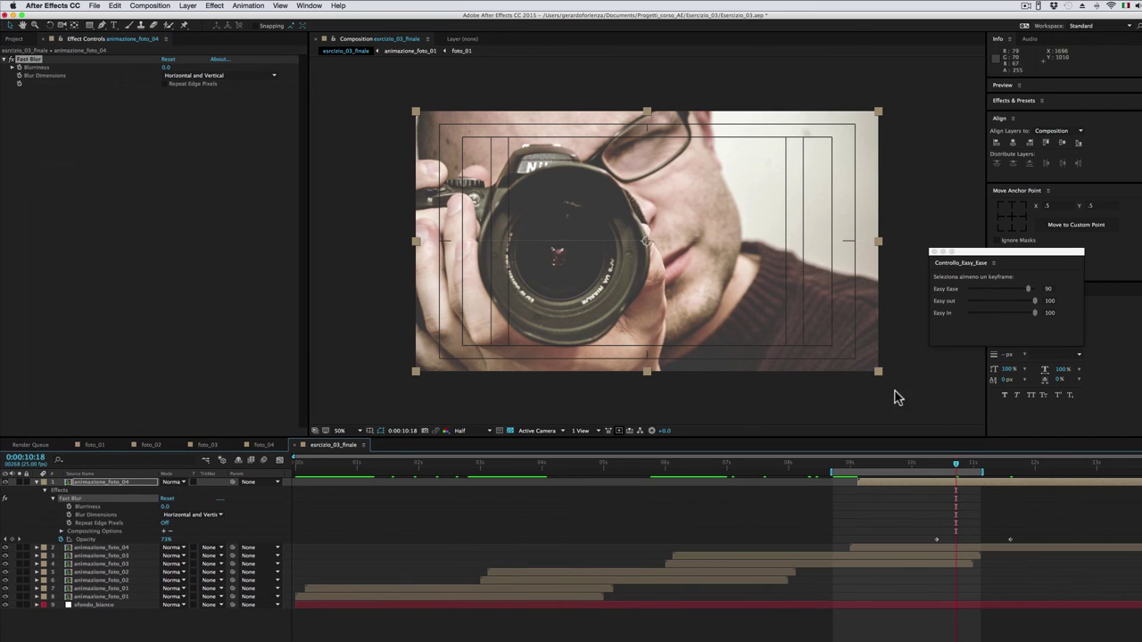
click(86, 507)
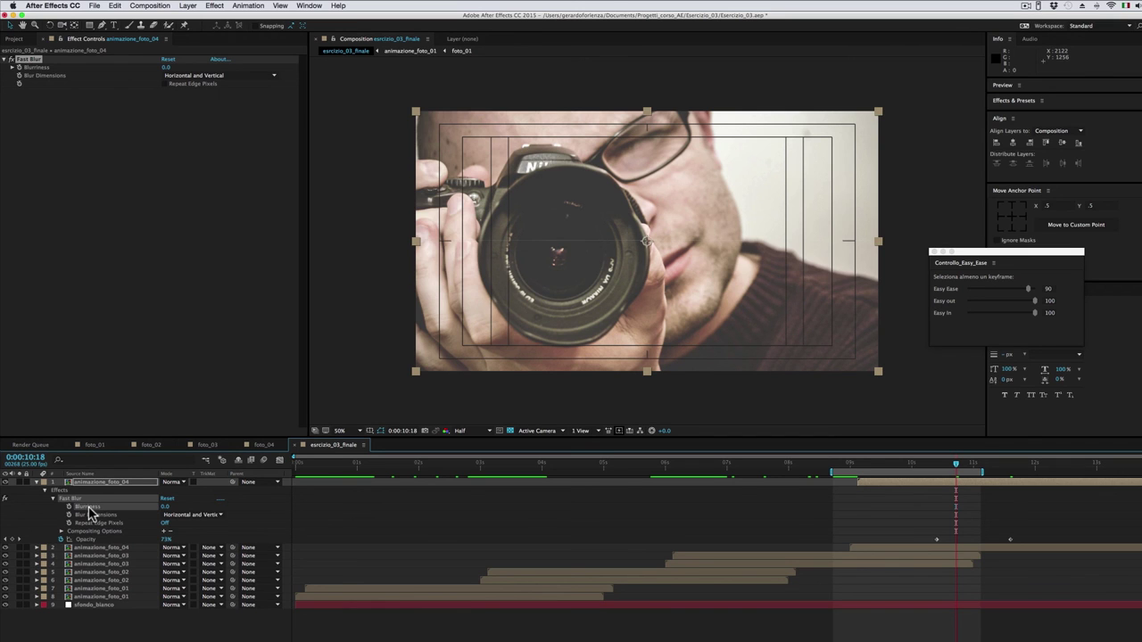
- Add a 0.0 Blurriness keyframe at the first Opacity keyframe's time, 0:00:10:10
click(948, 473)
right_click(936, 539)
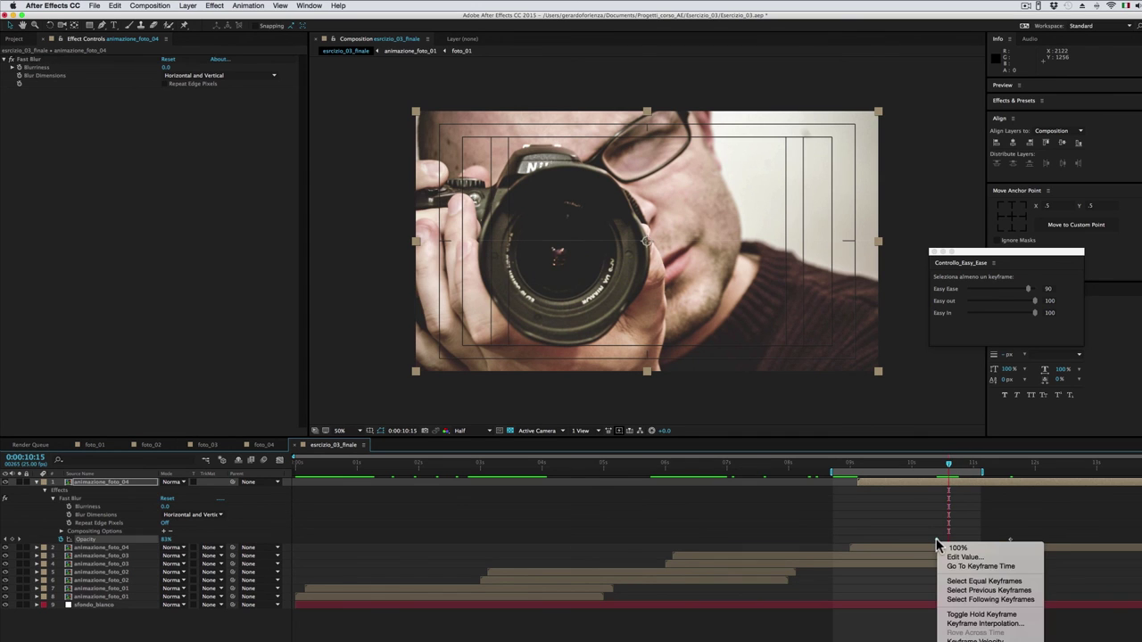
click(966, 567)
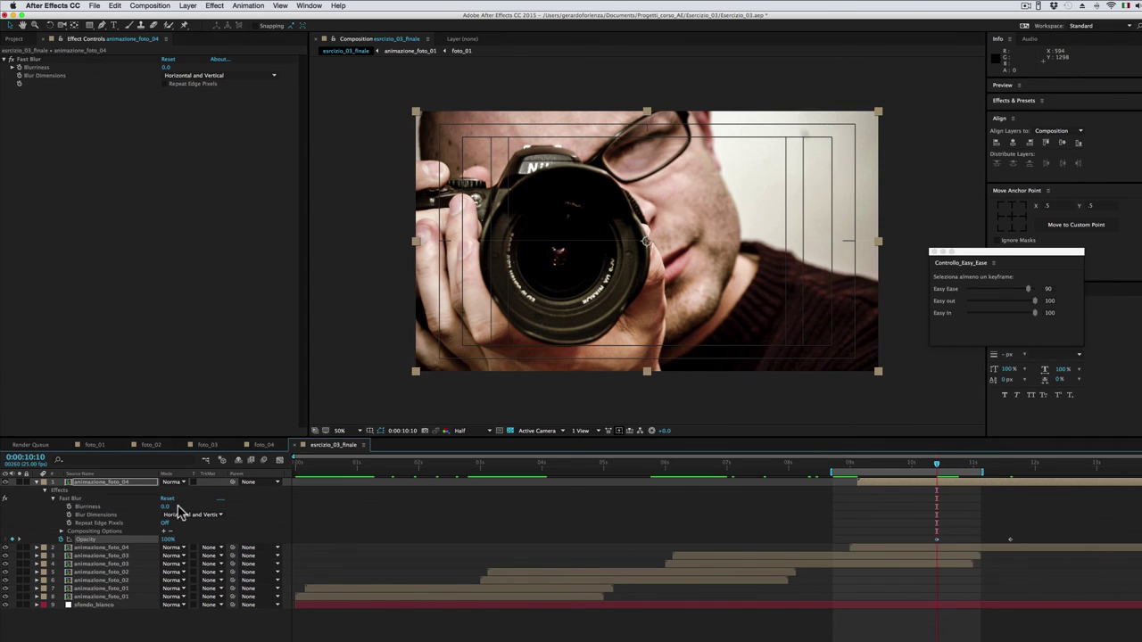
click(69, 507)
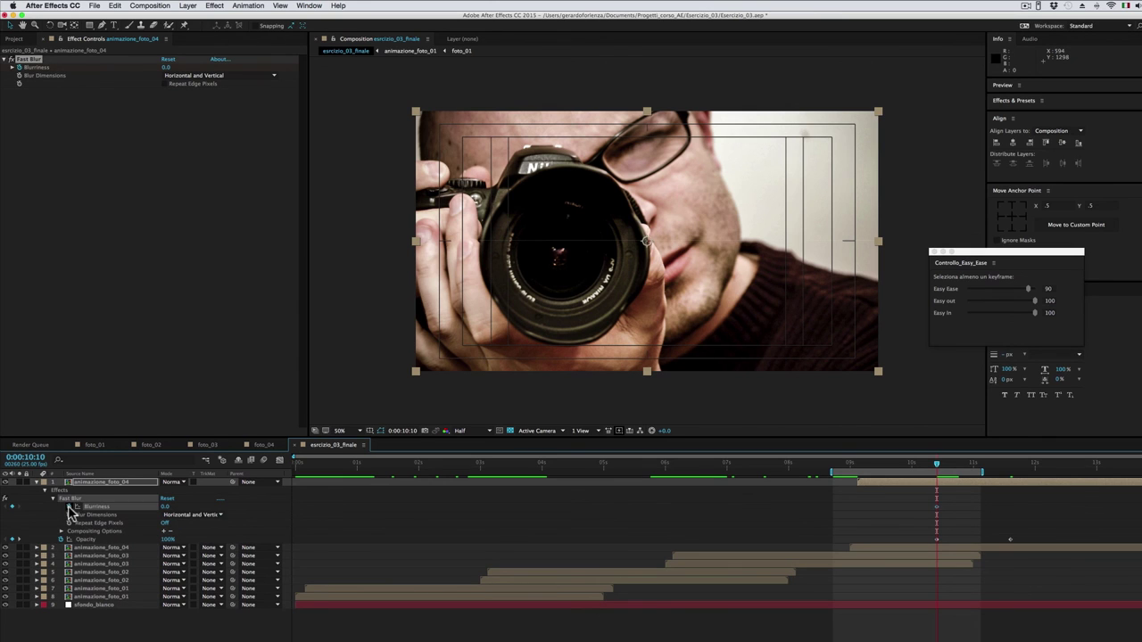
right_click(1011, 545)
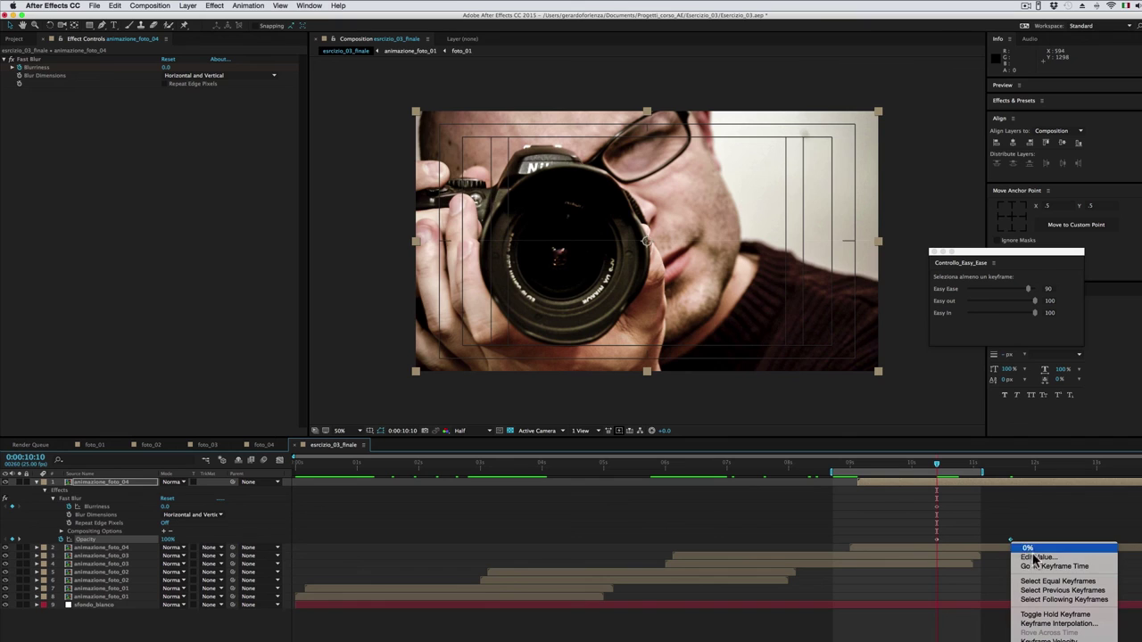
click(1041, 566)
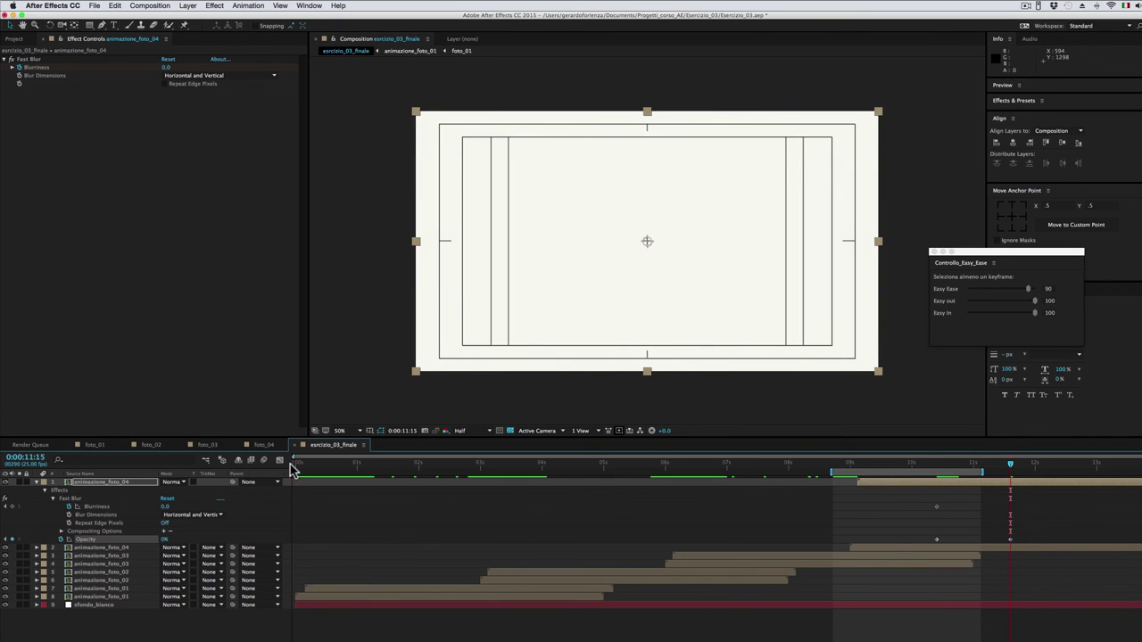
- Raise Blurriness to 12.8 at the fade's end and turn Repeat Edge Pixels on
drag(166, 507, 176, 507)
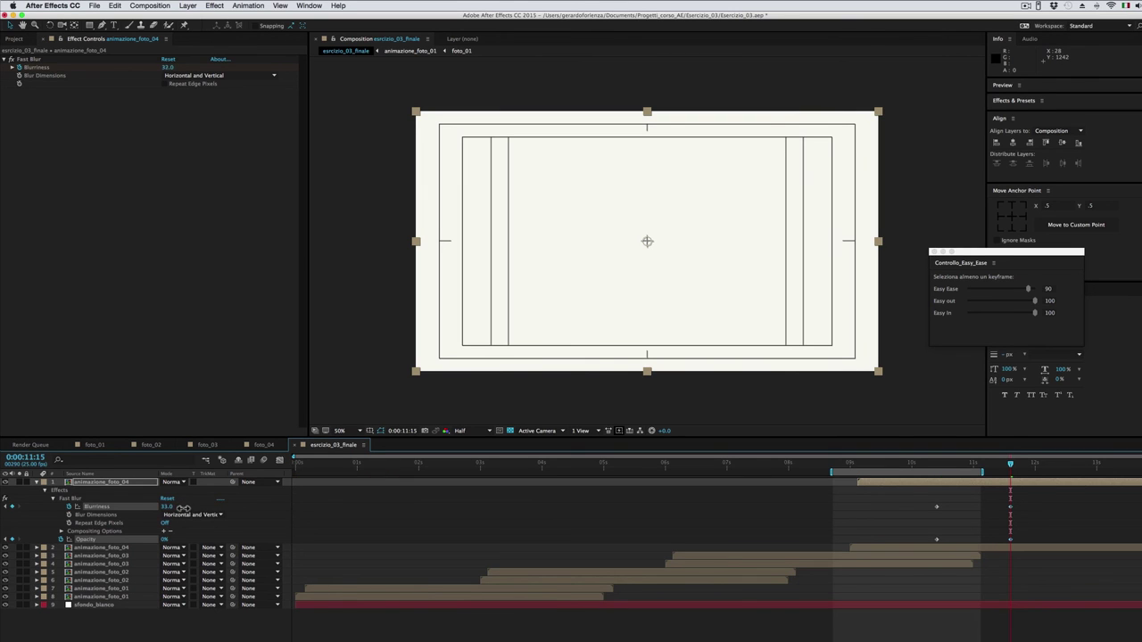
mouse_move(922, 472)
mouse_down()
mouse_move(986, 468)
mouse_move(966, 473)
mouse_up()
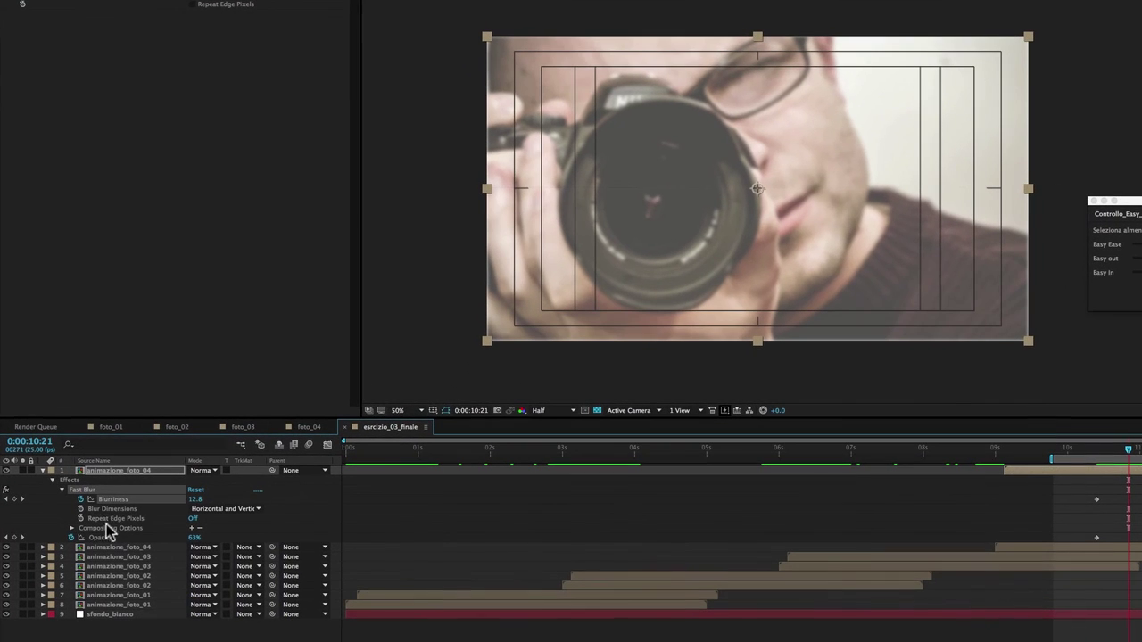
click(109, 520)
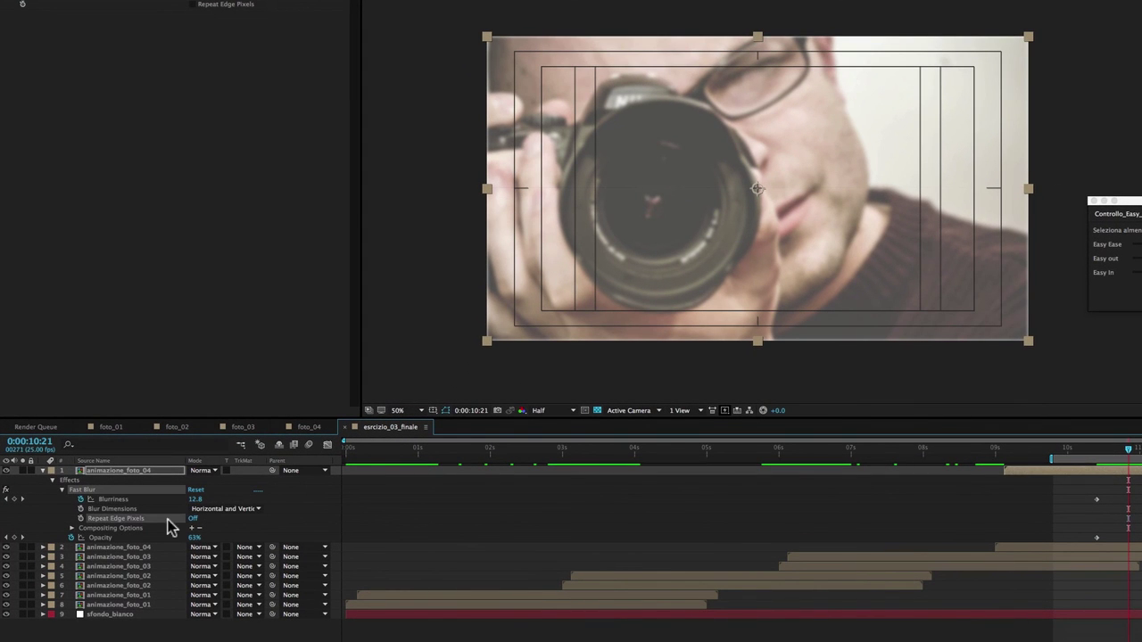
click(194, 521)
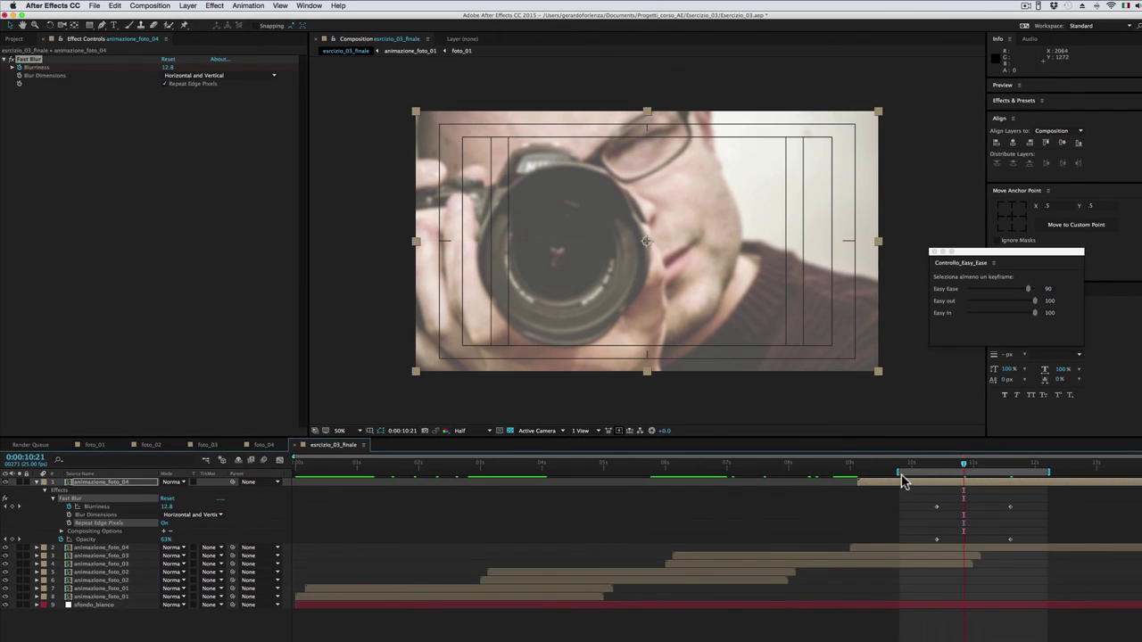
drag(900, 474, 254, 445)
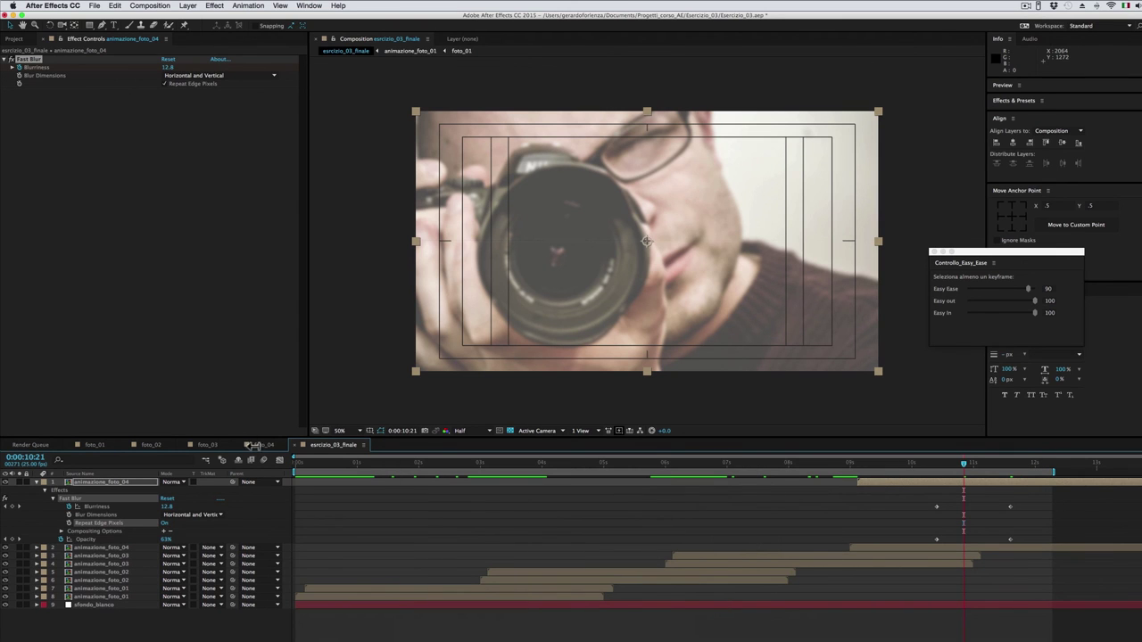
- Preview the composition, playing through to the photographer photo before its fade-out
key(space)
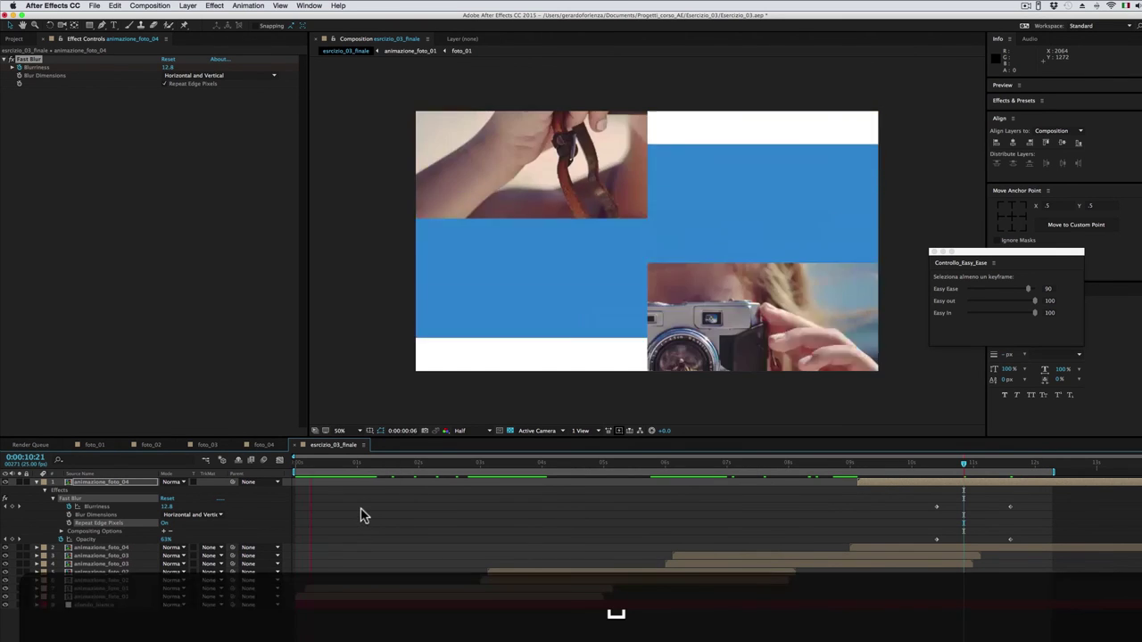